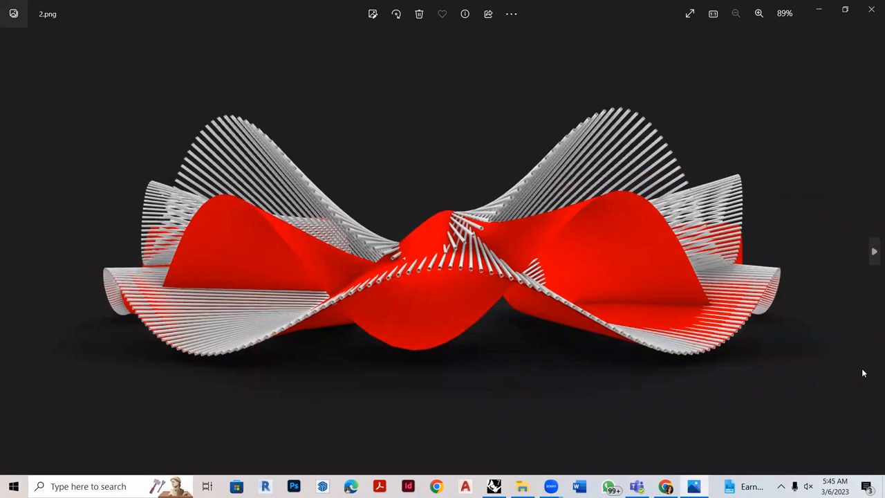
pyautogui.press('Right')
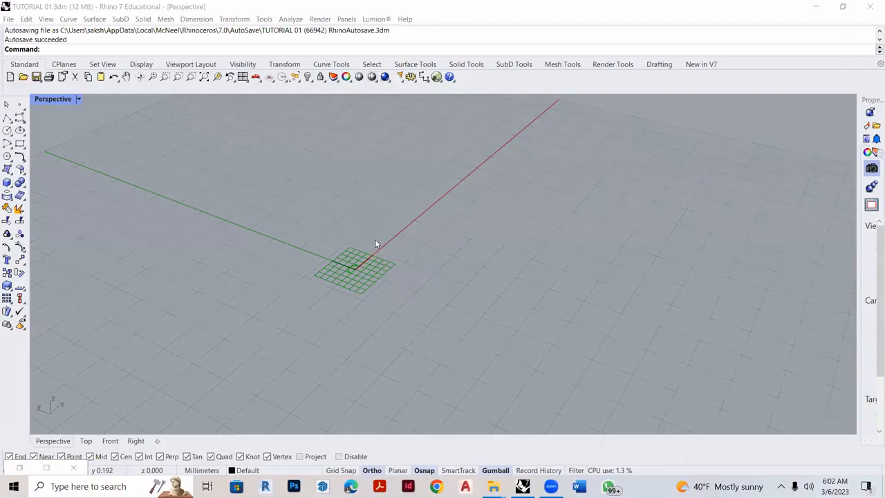
pyautogui.scroll(2, 376, 238)
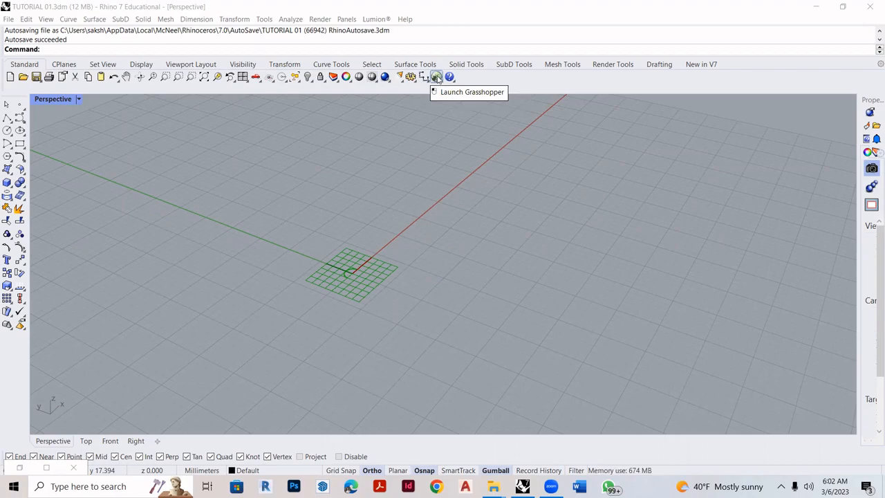
# - Launch Grasshopper from Rhino and add an Arc component to the empty canvas
pyautogui.click(437, 78)
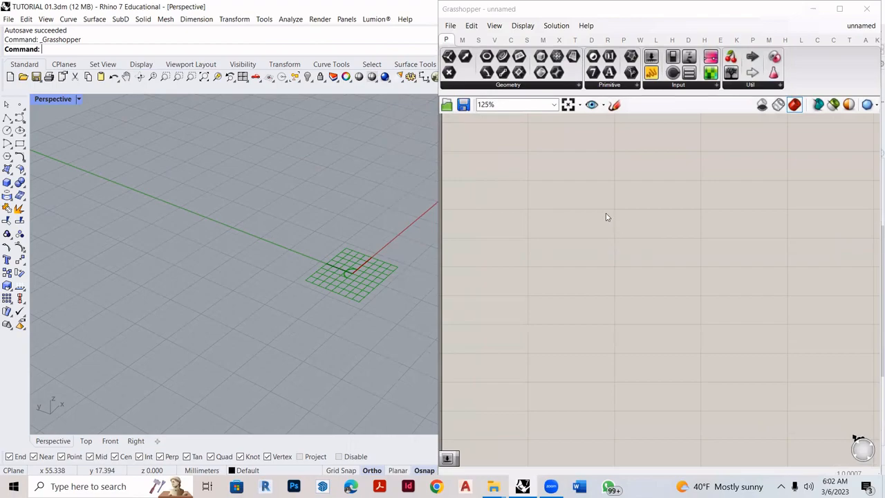
pyautogui.doubleClick(579, 196)
pyautogui.write('arc')
pyautogui.press('Return')
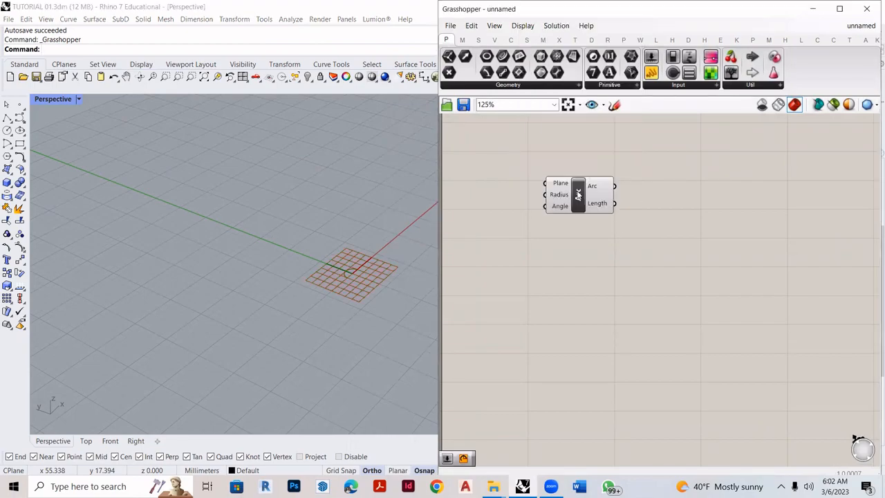
# - Add a number slider with the value 70 beside the Arc component's inputs
pyautogui.doubleClick(481, 195)
pyautogui.write('70')
pyautogui.press('Return')
pyautogui.scroll(-2, 477, 199)
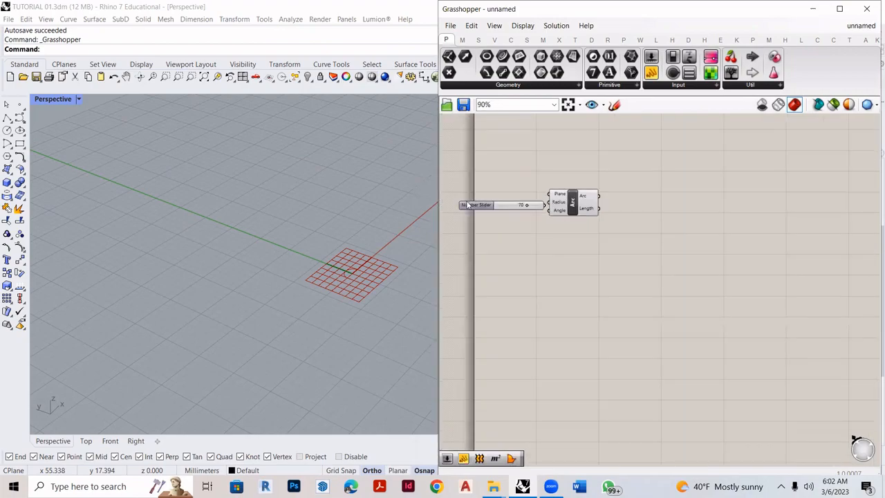
pyautogui.scroll(3, 469, 205)
pyautogui.scroll(-3, 464, 221)
pyautogui.scroll(2, 678, 217)
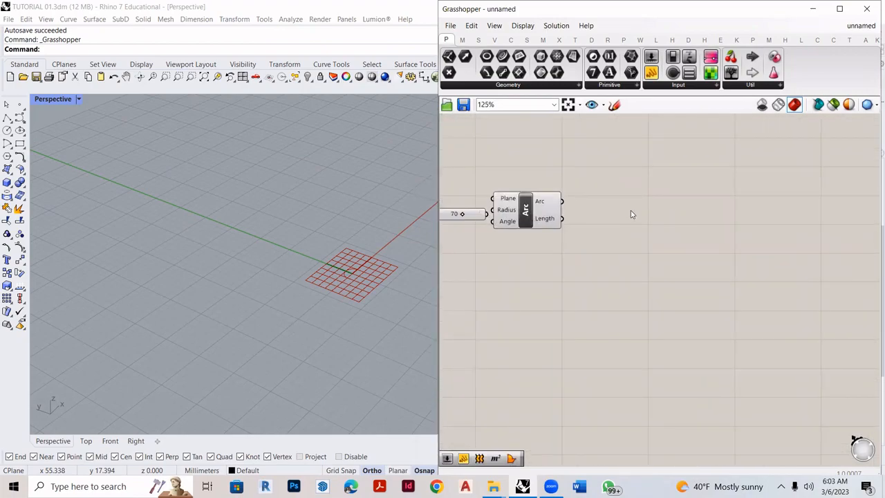
# - Add a Custom Preview component on the output side of the Arc component
pyautogui.doubleClick(632, 210)
pyautogui.write('PREVIEW')
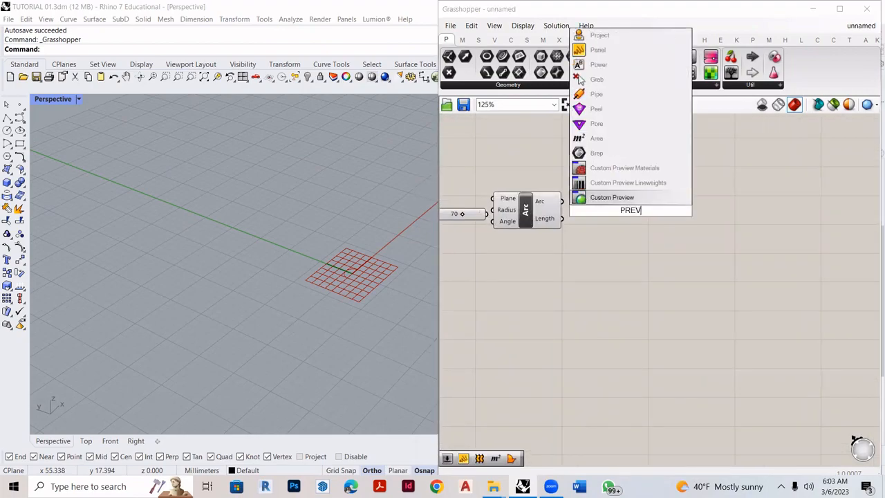
pyautogui.press('Return')
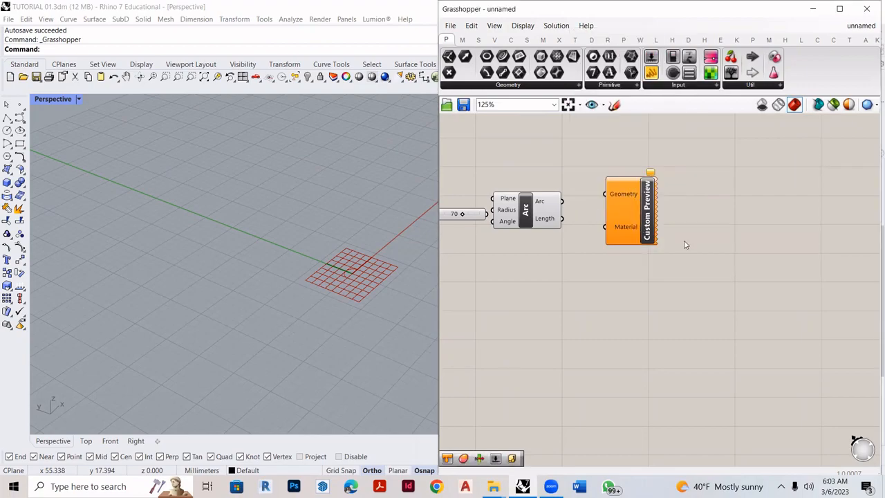
pyautogui.moveTo(685, 245); pyautogui.dragTo(728, 255, button='right')
pyautogui.click(548, 226)
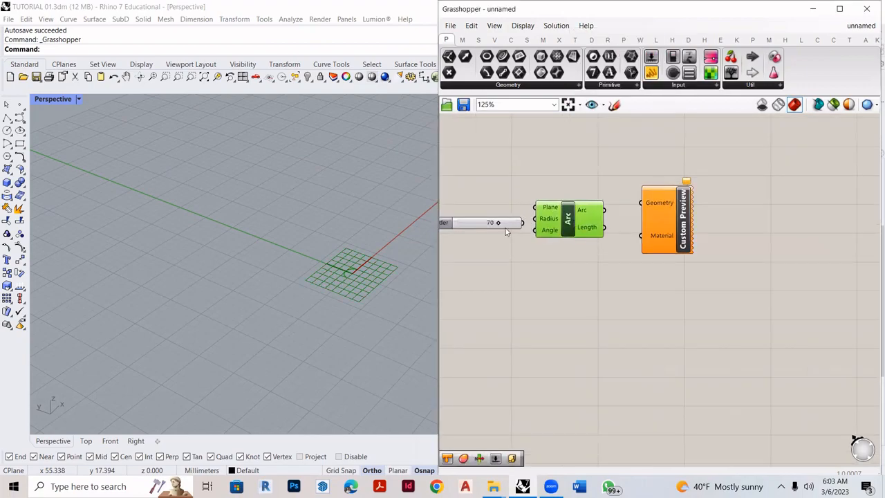
# - Connect the 70 slider to the Arc's Radius and the Arc output to the Custom Preview's Geometry, aligning the preview component with the Arc
pyautogui.moveTo(505, 226); pyautogui.dragTo(535, 219)
pyautogui.scroll(3, 551, 213)
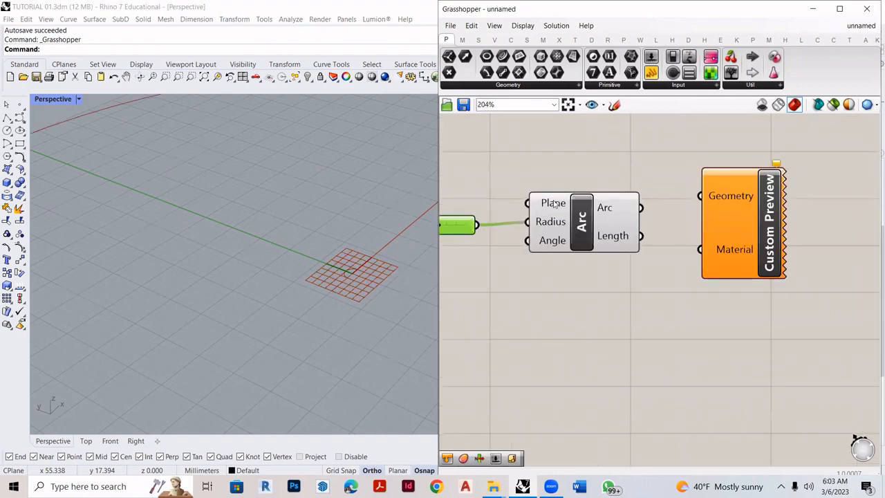
pyautogui.scroll(2, 553, 221)
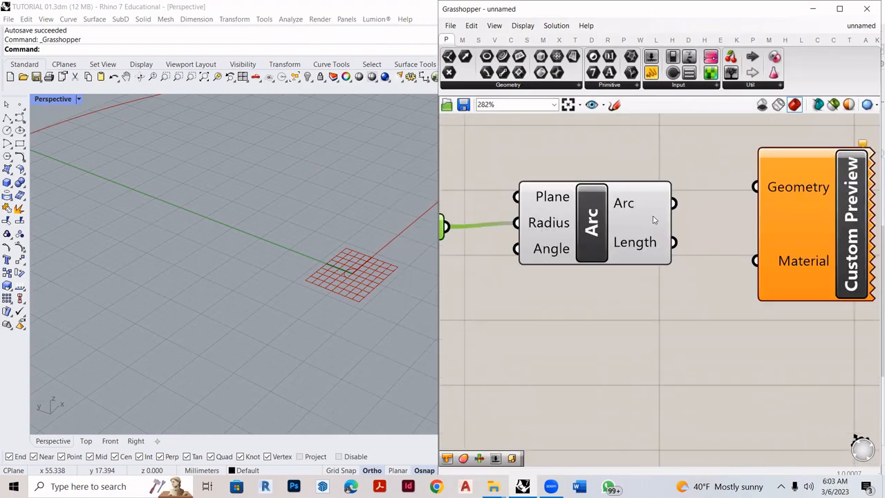
pyautogui.moveTo(678, 206); pyautogui.dragTo(756, 187)
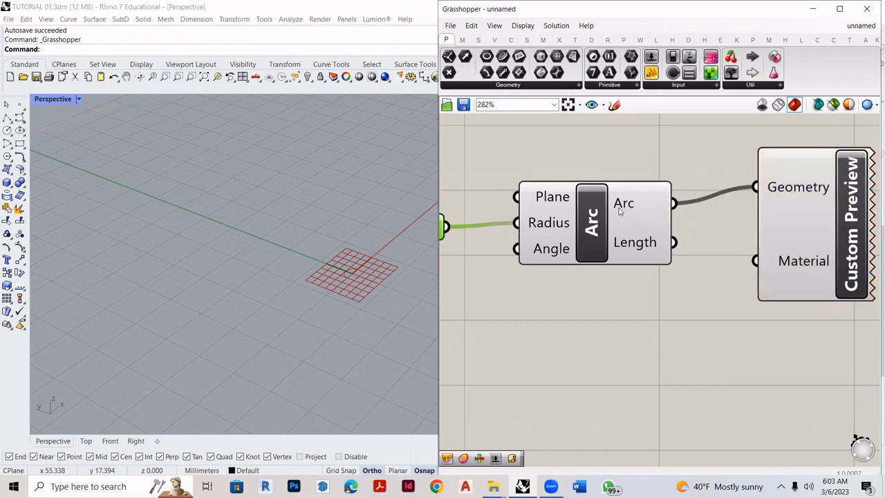
pyautogui.moveTo(818, 210); pyautogui.dragTo(835, 227)
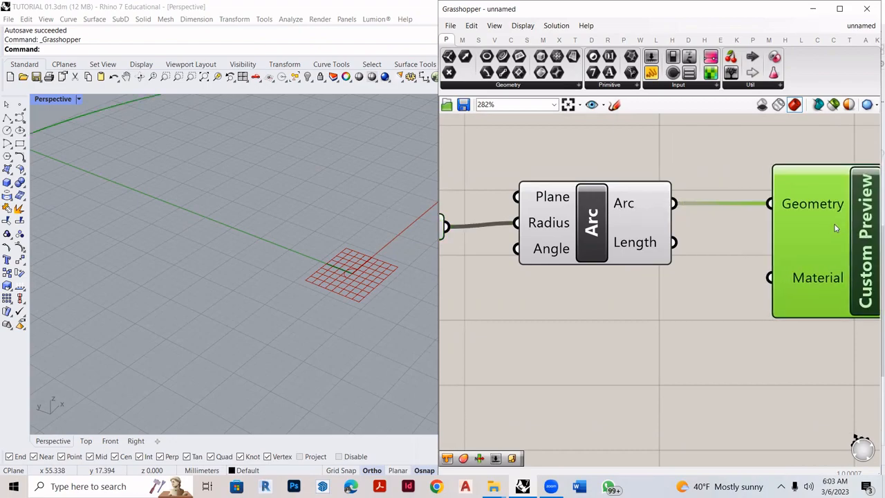
# - In the row labelled In, Component, Out, connect the slider to the Arc's Radius and the Arc output to the Custom Preview's Geometry
pyautogui.moveTo(238, 232); pyautogui.dragTo(280, 261, button='right')
pyautogui.scroll(-12, 271, 258)
pyautogui.scroll(3, 258, 206)
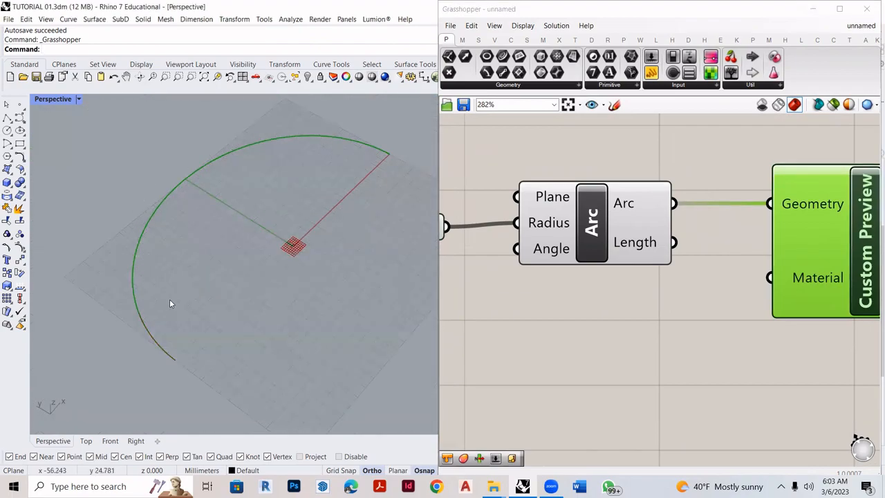
pyautogui.scroll(-3, 666, 345)
pyautogui.scroll(-3, 692, 304)
pyautogui.scroll(1, 646, 287)
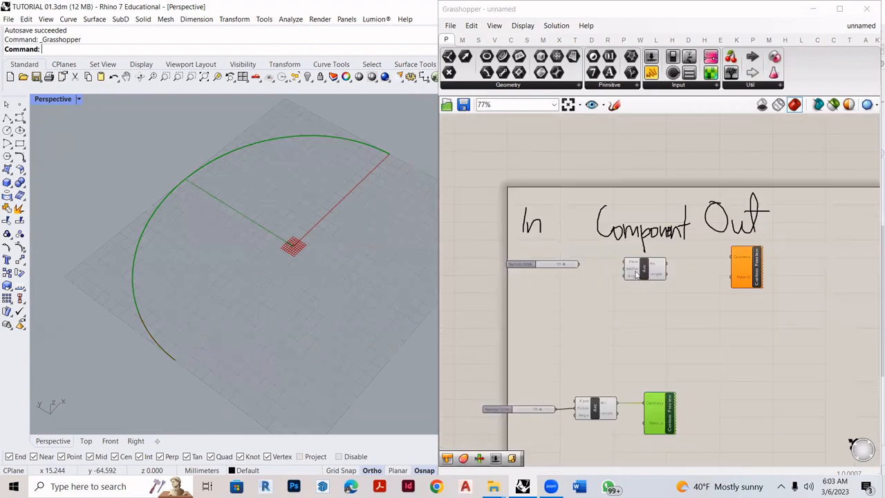
pyautogui.scroll(3, 540, 247)
pyautogui.moveTo(532, 246); pyautogui.dragTo(606, 254)
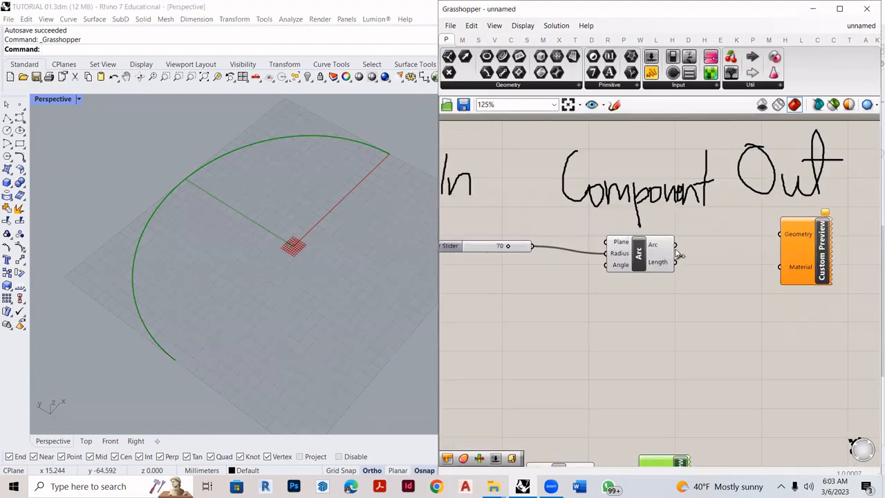
pyautogui.moveTo(716, 236); pyautogui.dragTo(780, 235)
pyautogui.scroll(-2, 613, 253)
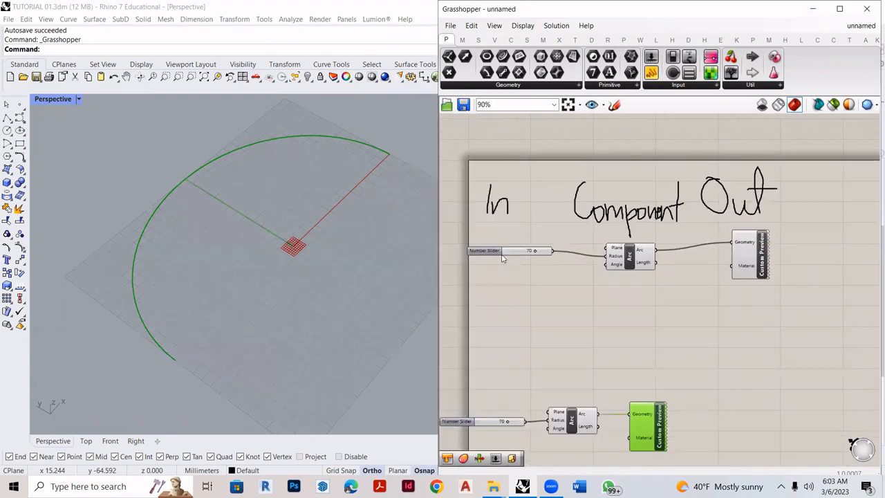
# - Nudge the number slider, Arc and Custom Preview components slightly within the labelled row
pyautogui.scroll(2, 507, 251)
pyautogui.moveTo(507, 251)
pyautogui.mouseDown()
pyautogui.moveTo(510, 236)
pyautogui.moveTo(510, 259)
pyautogui.mouseUp()
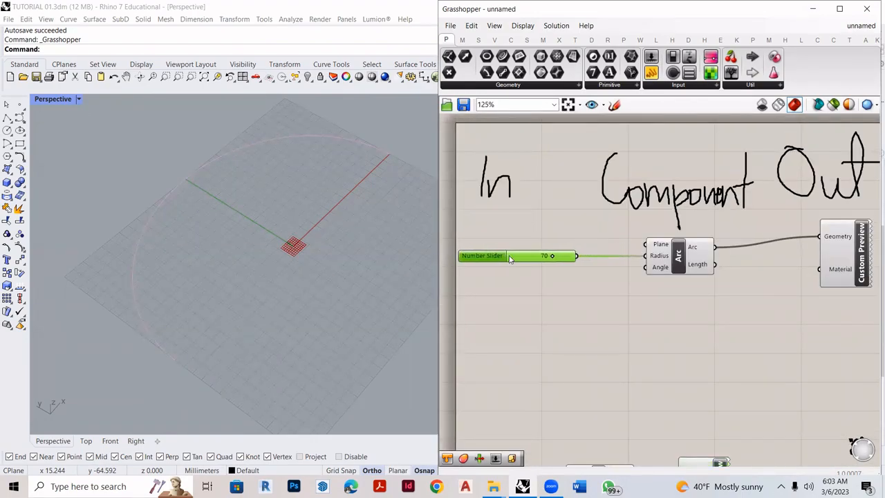
pyautogui.moveTo(668, 258)
pyautogui.mouseDown()
pyautogui.moveTo(702, 258)
pyautogui.moveTo(674, 257)
pyautogui.mouseUp()
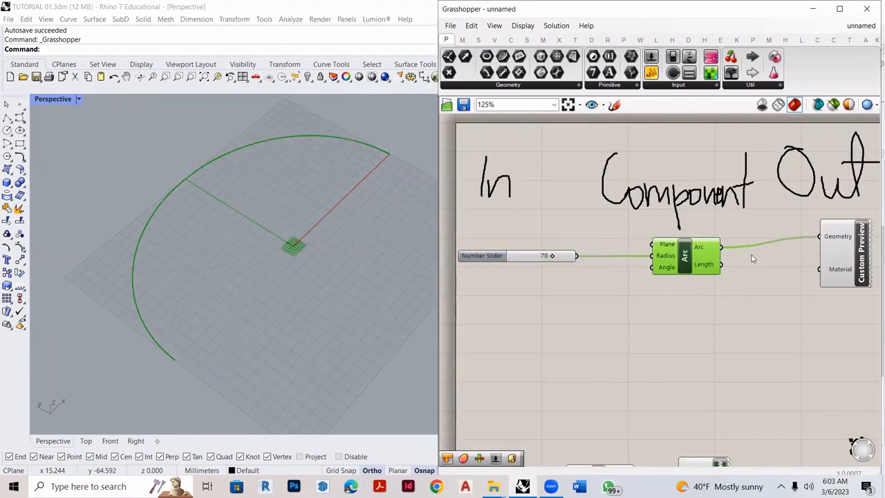
pyautogui.moveTo(845, 266); pyautogui.dragTo(848, 275)
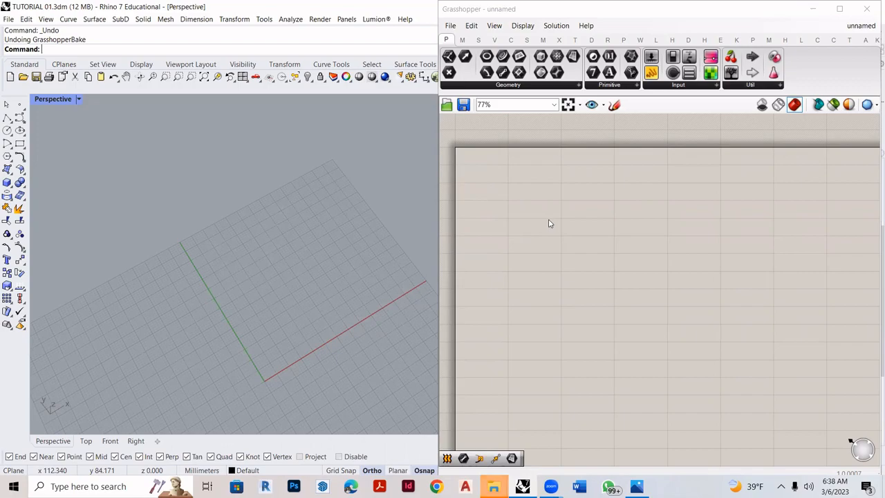
# - Sketch a freehand arc on the empty canvas and mark it with seven short division strokes
pyautogui.click(614, 108)
pyautogui.moveTo(508, 337)
pyautogui.mouseDown()
pyautogui.moveTo(528, 315)
pyautogui.moveTo(640, 273)
pyautogui.moveTo(731, 318)
pyautogui.mouseUp()
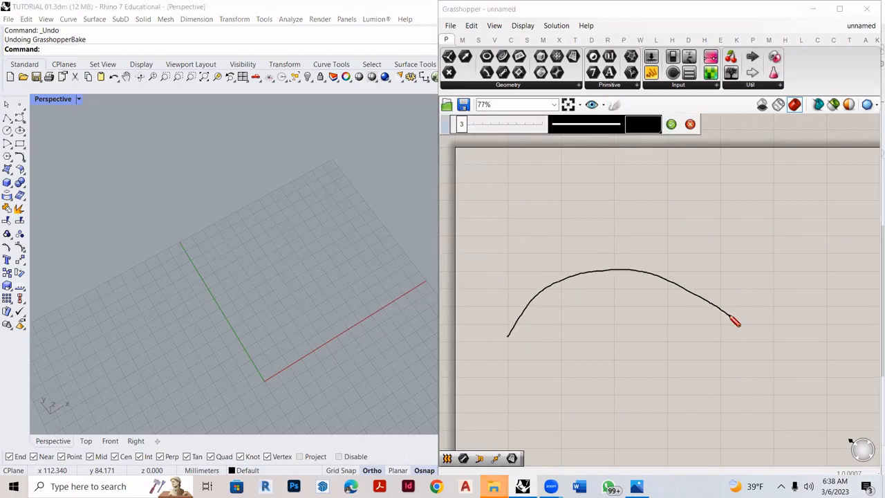
pyautogui.moveTo(518, 306); pyautogui.dragTo(527, 317)
pyautogui.moveTo(549, 280); pyautogui.dragTo(557, 297)
pyautogui.moveTo(576, 267); pyautogui.dragTo(580, 286)
pyautogui.moveTo(614, 261)
pyautogui.mouseDown()
pyautogui.moveTo(616, 280)
pyautogui.moveTo(728, 315)
pyautogui.mouseUp()
pyautogui.moveTo(686, 289); pyautogui.dragTo(701, 301)
pyautogui.moveTo(649, 275); pyautogui.dragTo(662, 282)
pyautogui.moveTo(611, 265); pyautogui.dragTo(621, 272)
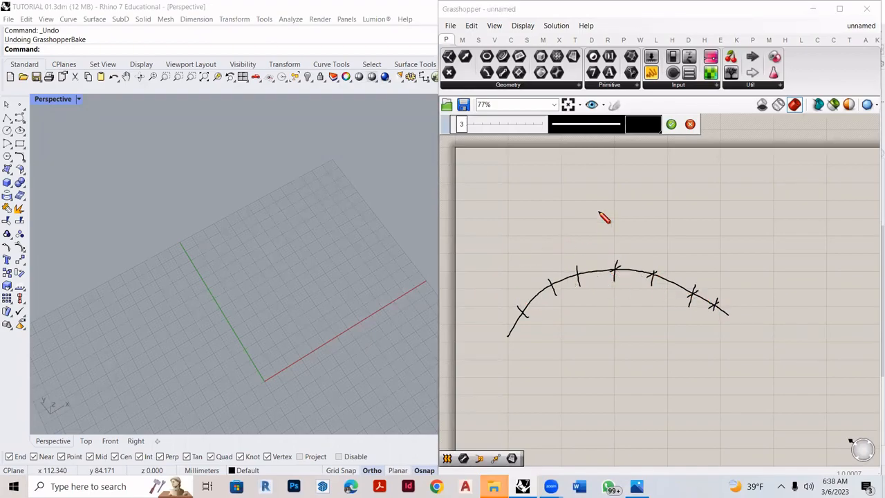
# - Sketch three crossing wavy curves above the divided arc and discard the whole sketch
pyautogui.moveTo(483, 193)
pyautogui.mouseDown()
pyautogui.moveTo(505, 249)
pyautogui.moveTo(620, 187)
pyautogui.moveTo(730, 215)
pyautogui.mouseUp()
pyautogui.moveTo(772, 254)
pyautogui.mouseDown()
pyautogui.moveTo(499, 173)
pyautogui.moveTo(458, 195)
pyautogui.mouseUp()
pyautogui.moveTo(478, 303)
pyautogui.mouseDown()
pyautogui.moveTo(494, 302)
pyautogui.moveTo(644, 153)
pyautogui.mouseUp()
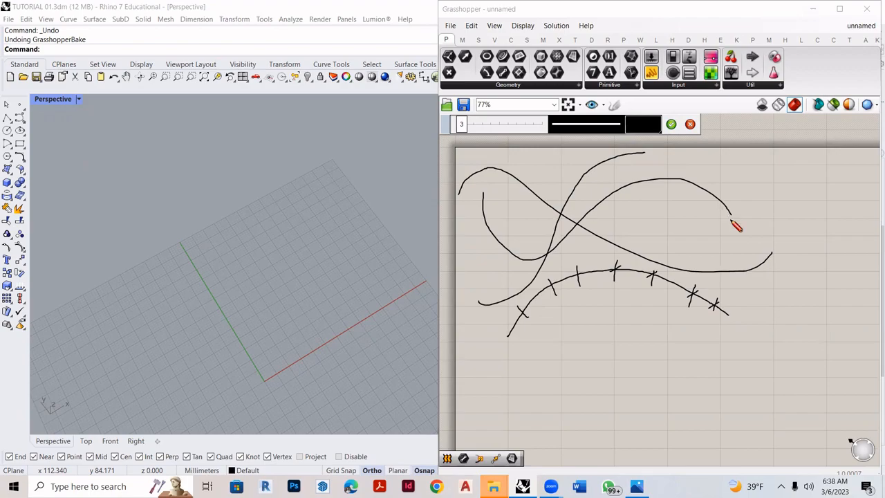
pyautogui.click(690, 124)
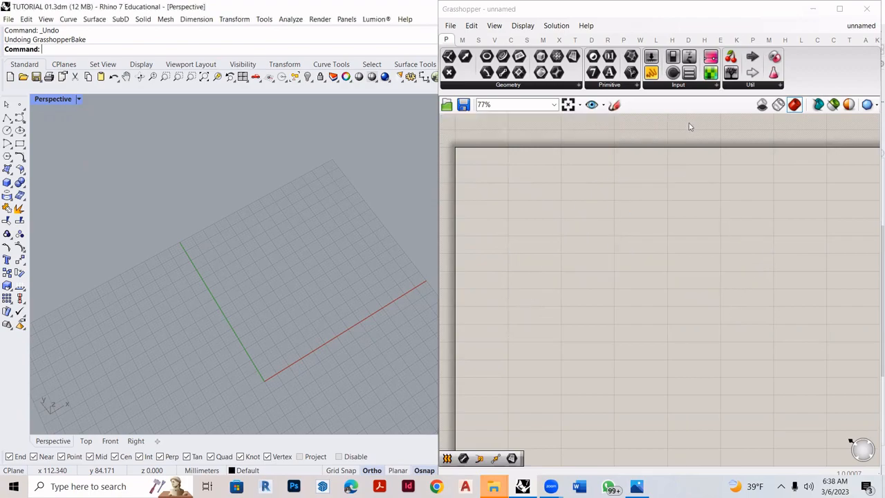
# - Add a new Arc component to the cleared canvas
pyautogui.doubleClick(574, 234)
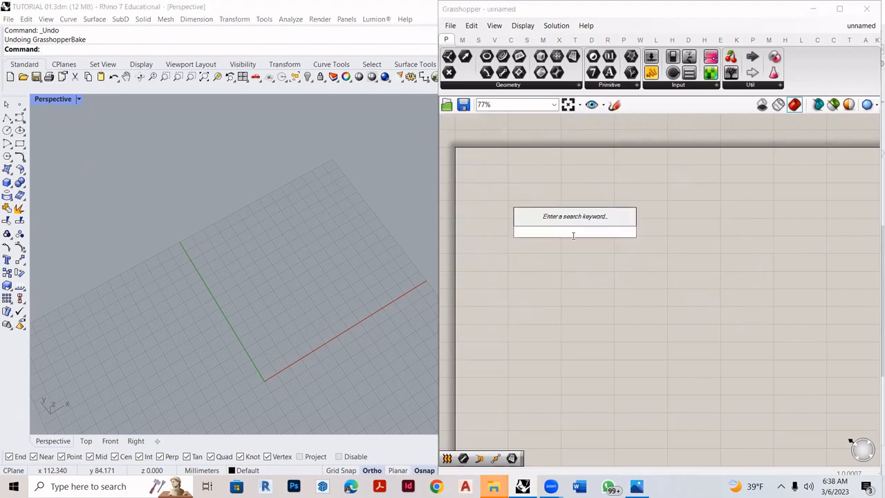
pyautogui.write('arc')
pyautogui.press('Return')
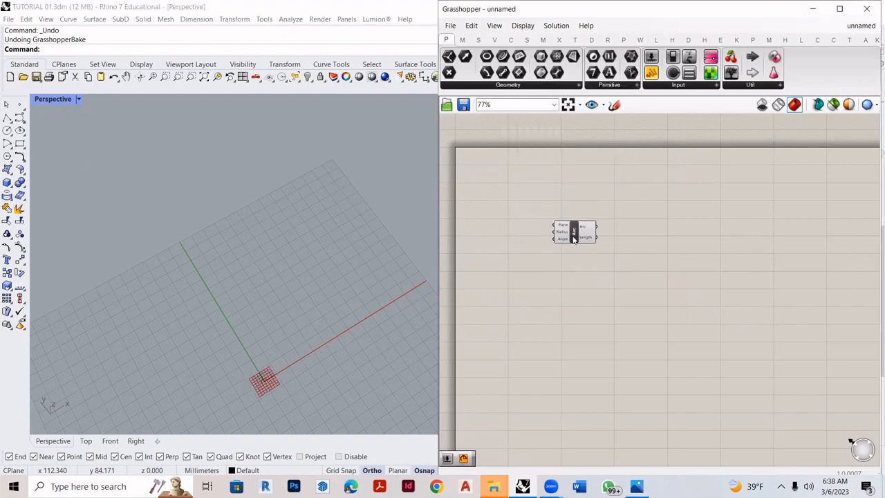
# - Add two number sliders with the value 70, one below the other, beside the Arc component's inputs
pyautogui.scroll(1, 264, 395)
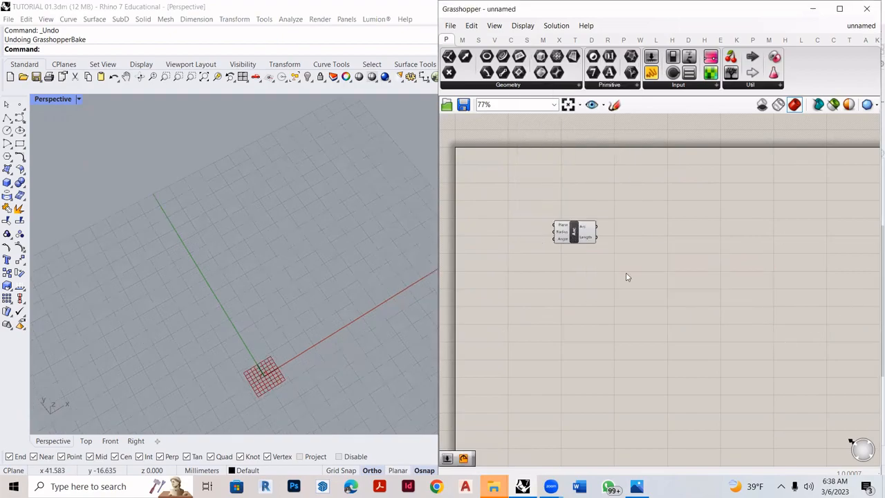
pyautogui.scroll(2, 589, 216)
pyautogui.scroll(-3, 747, 280)
pyautogui.scroll(2, 499, 268)
pyautogui.scroll(2, 728, 266)
pyautogui.doubleClick(510, 247)
pyautogui.write('70')
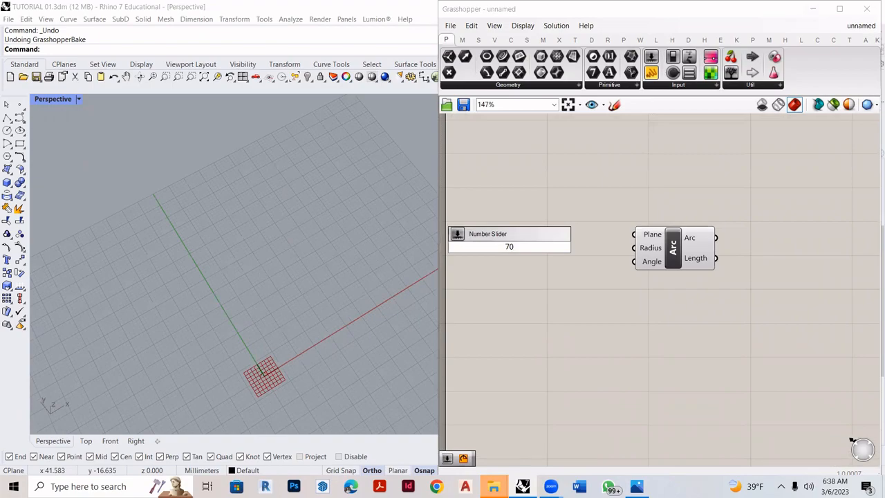
pyautogui.press('Return')
pyautogui.doubleClick(527, 280)
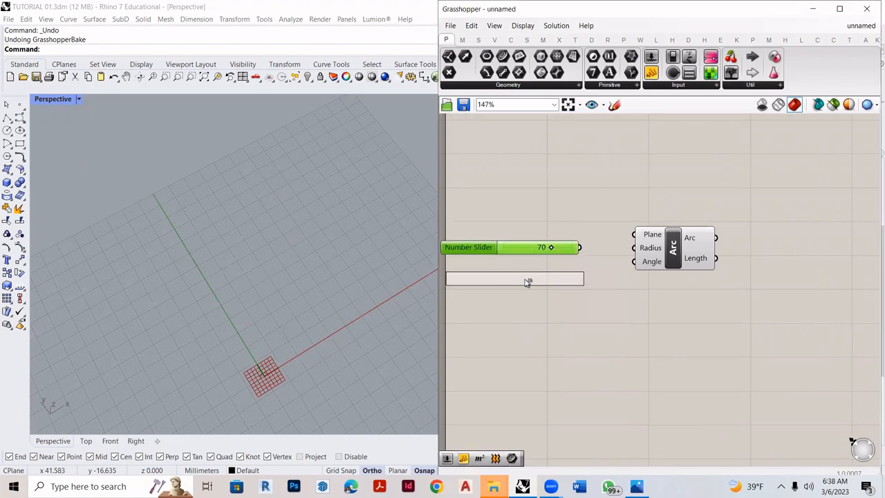
pyautogui.write('70')
pyautogui.press('Return')
# - Connect the upper slider to the Arc's Radius input and the lower slider to its Angle input
pyautogui.scroll(2, 583, 256)
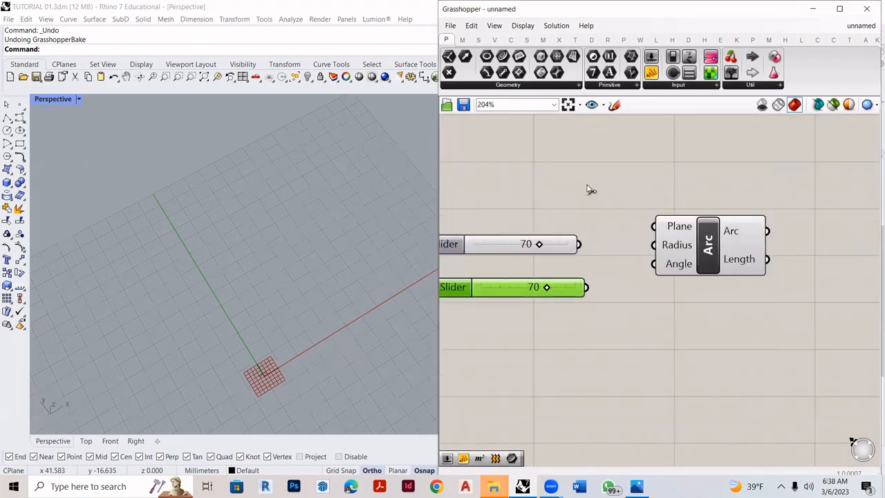
pyautogui.moveTo(579, 244); pyautogui.dragTo(654, 245)
pyautogui.moveTo(586, 287); pyautogui.dragTo(654, 263)
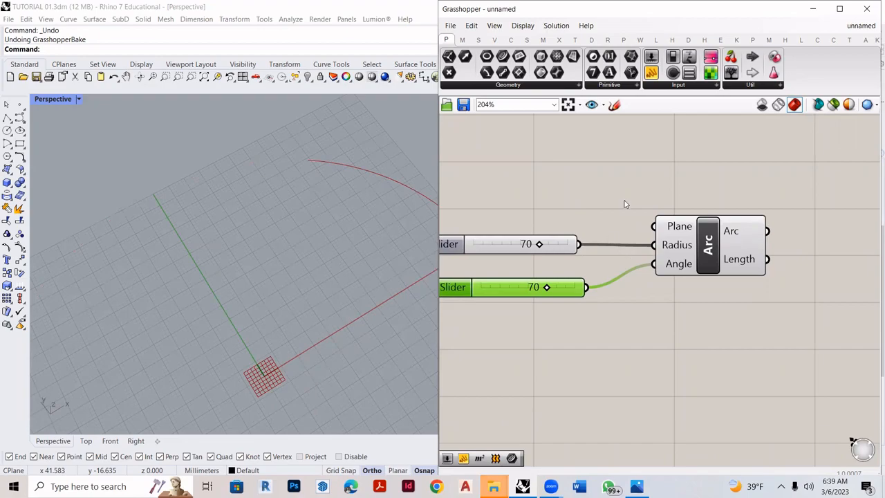
# - Set the Arc's radius slider to 60 and its angle slider to 67
pyautogui.scroll(-4, 624, 204)
pyautogui.scroll(-2, 400, 259)
pyautogui.scroll(2, 351, 247)
pyautogui.moveTo(383, 220); pyautogui.dragTo(419, 223, button='right')
pyautogui.doubleClick(579, 231)
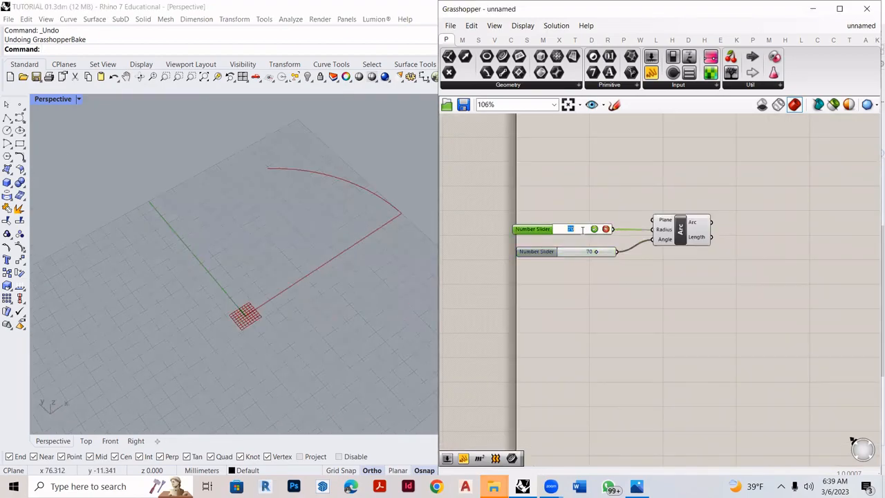
pyautogui.write('60')
pyautogui.press('Return')
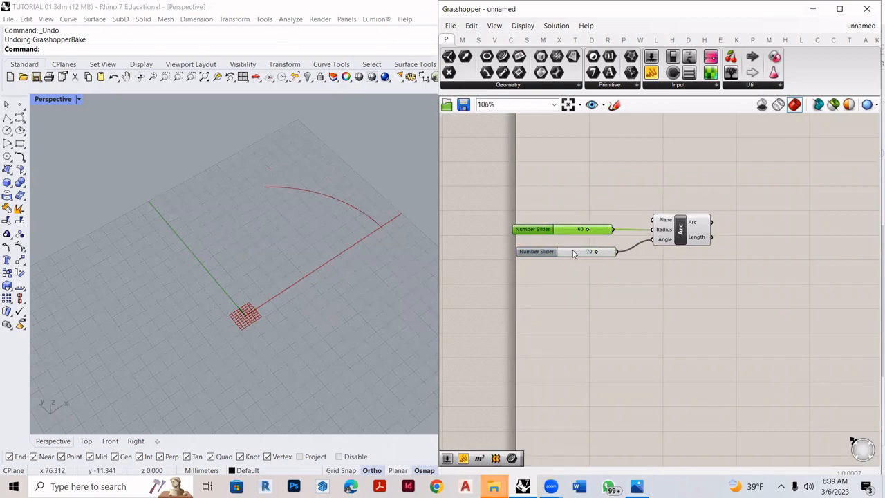
pyautogui.doubleClick(572, 253)
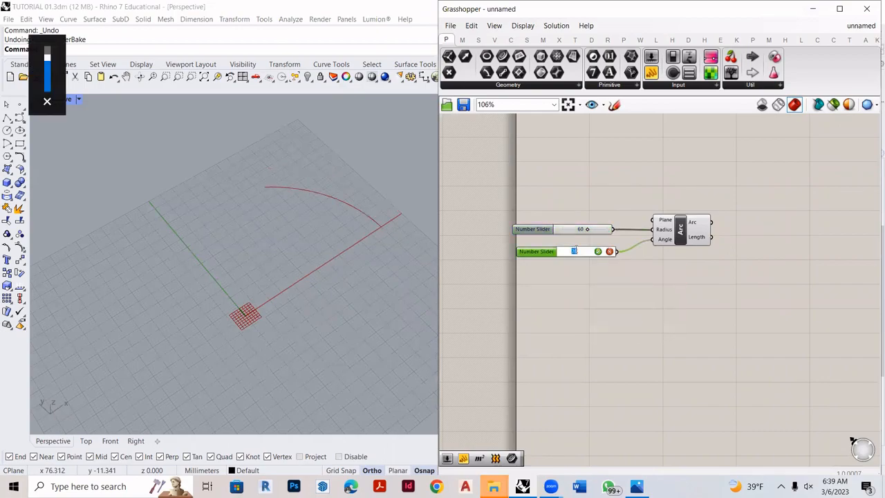
pyautogui.write('67')
pyautogui.press('Return')
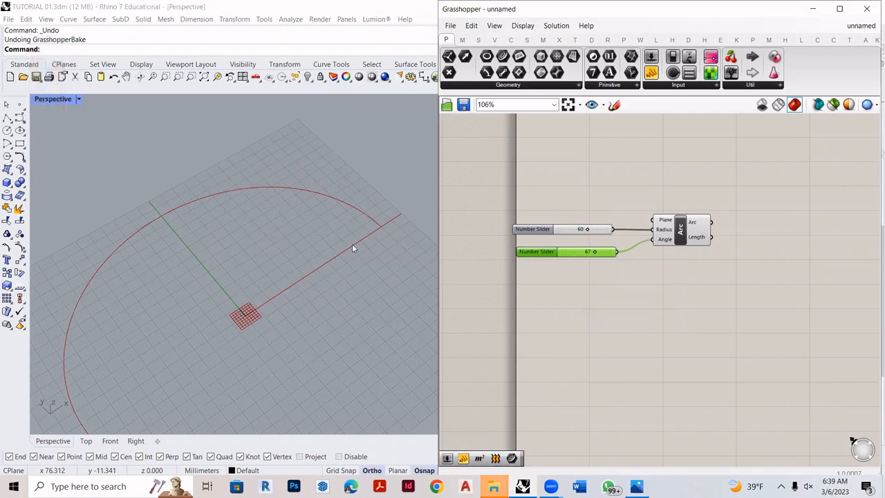
# - Try a higher value on the Arc's angle slider and set it back to 67
pyautogui.scroll(-3, 288, 280)
pyautogui.scroll(5, 288, 280)
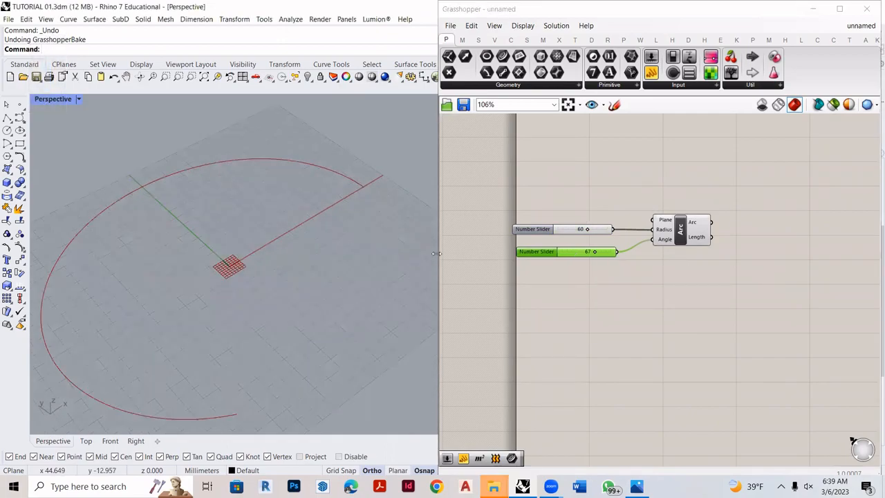
pyautogui.moveTo(594, 252)
pyautogui.mouseDown()
pyautogui.moveTo(583, 254)
pyautogui.moveTo(599, 255)
pyautogui.mouseUp()
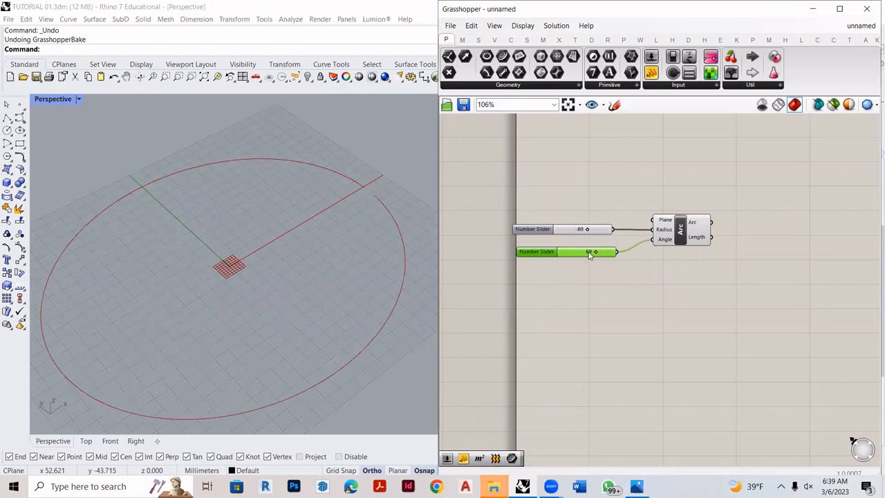
pyautogui.doubleClick(589, 253)
pyautogui.write('67')
pyautogui.press('Return')
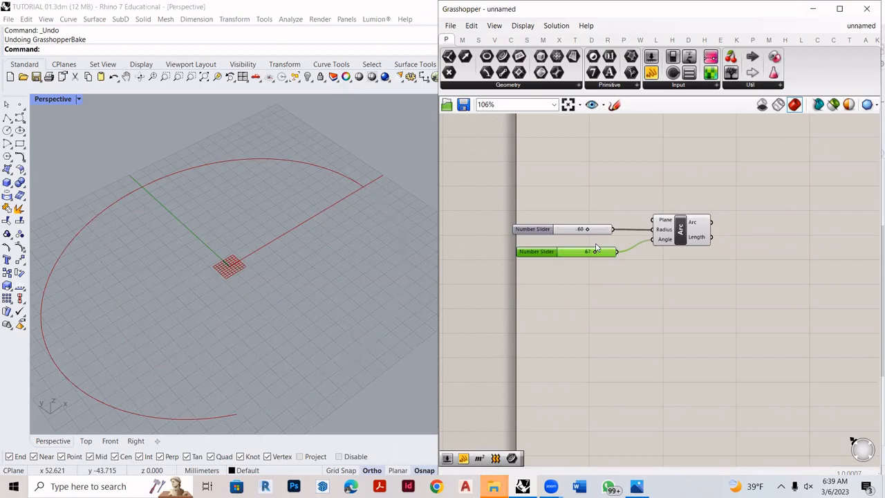
pyautogui.scroll(-7, 352, 234)
pyautogui.scroll(5, 336, 236)
pyautogui.moveTo(337, 234); pyautogui.dragTo(336, 202, button='right')
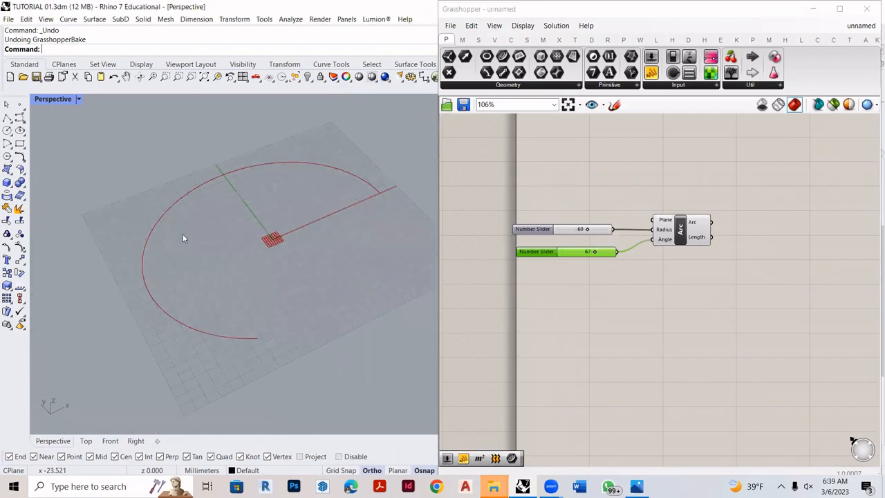
# - Add a Divide Curve component beside the Arc component and connect the Arc output to its Curve input
pyautogui.scroll(2, 721, 235)
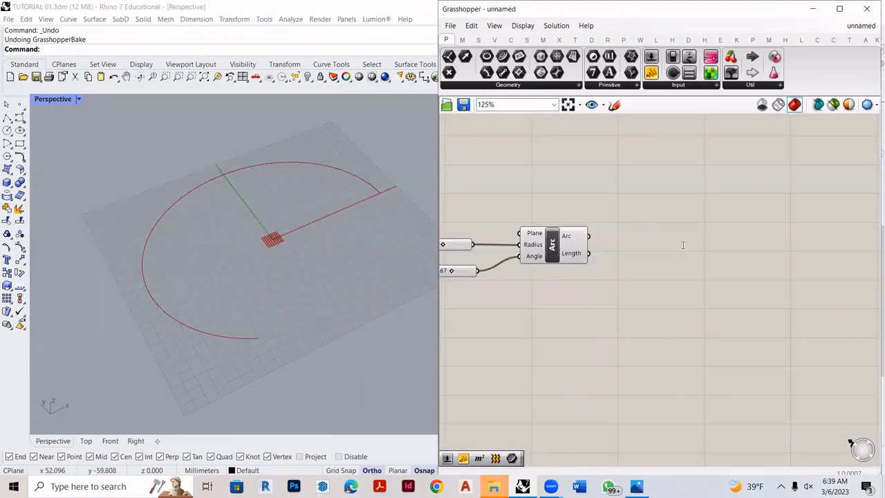
pyautogui.doubleClick(680, 251)
pyautogui.write('divide')
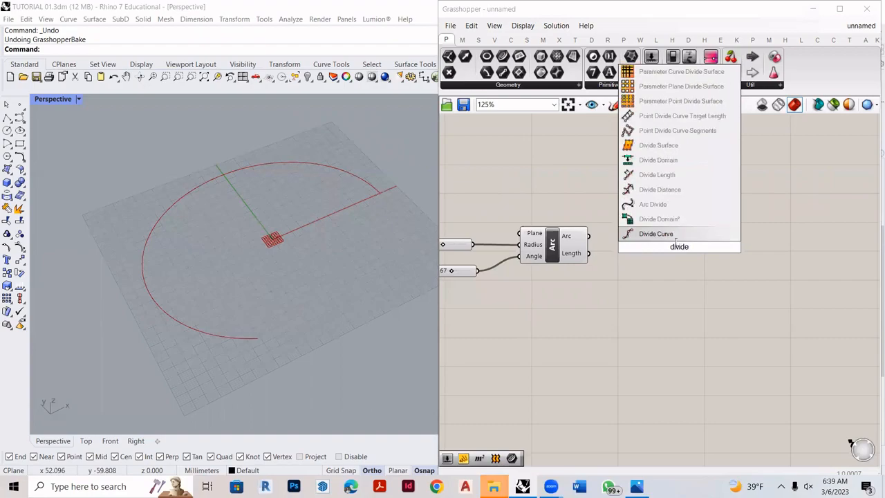
pyautogui.click(675, 238)
pyautogui.moveTo(675, 239); pyautogui.dragTo(690, 241)
pyautogui.moveTo(589, 236); pyautogui.dragTo(654, 234)
pyautogui.moveTo(660, 266); pyautogui.dragTo(668, 270)
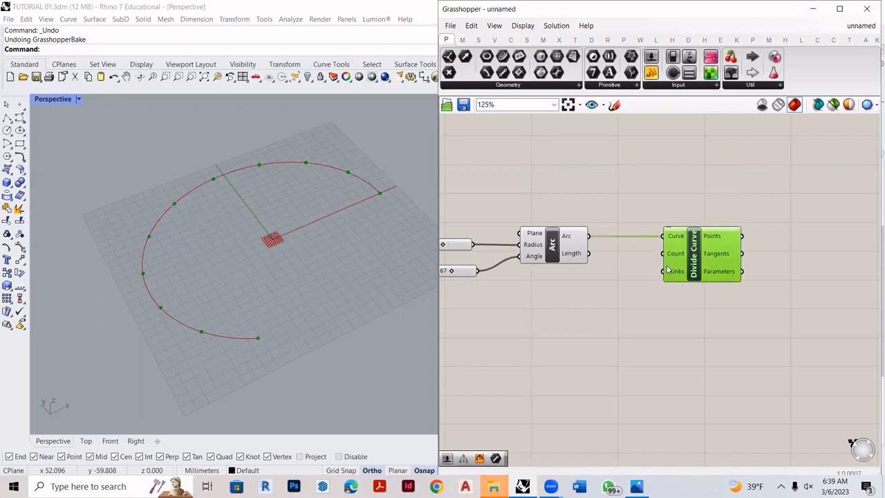
# - Add a number slider with the value 75 and connect it to Divide Curve's Count input
pyautogui.doubleClick(594, 308)
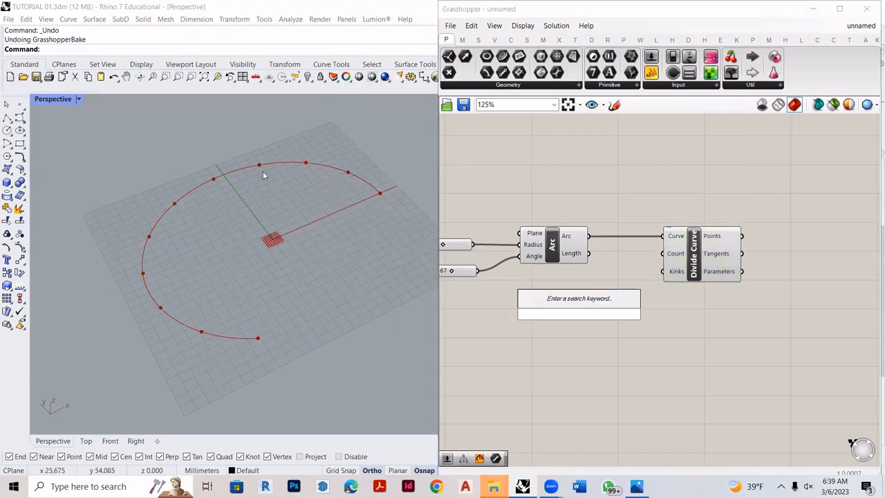
pyautogui.write('7')
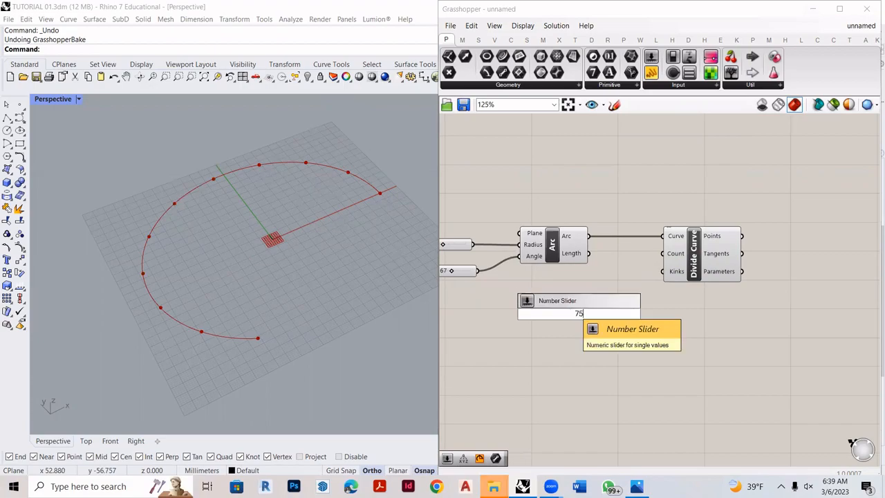
pyautogui.write('5')
pyautogui.press('Return')
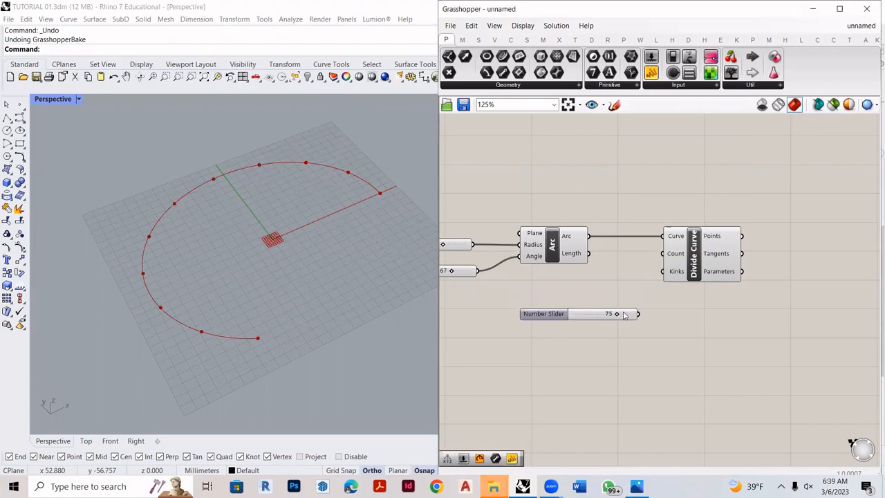
pyautogui.scroll(4, 633, 323)
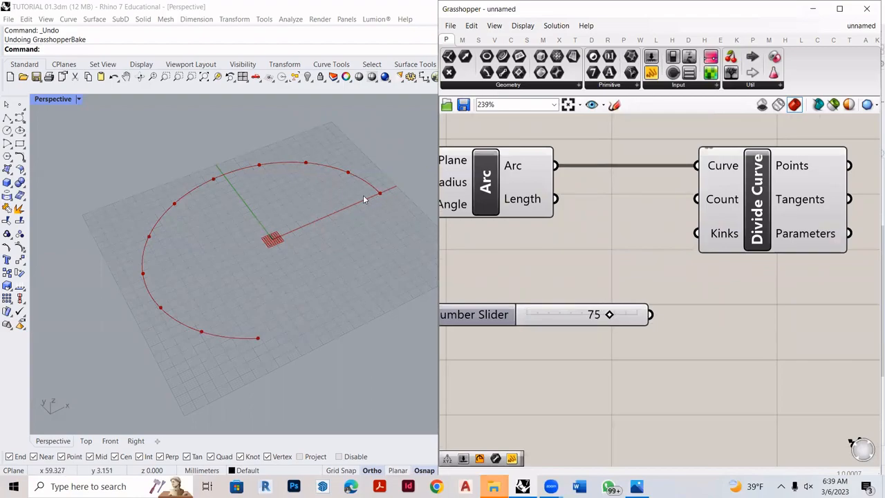
pyautogui.moveTo(650, 315); pyautogui.dragTo(696, 199)
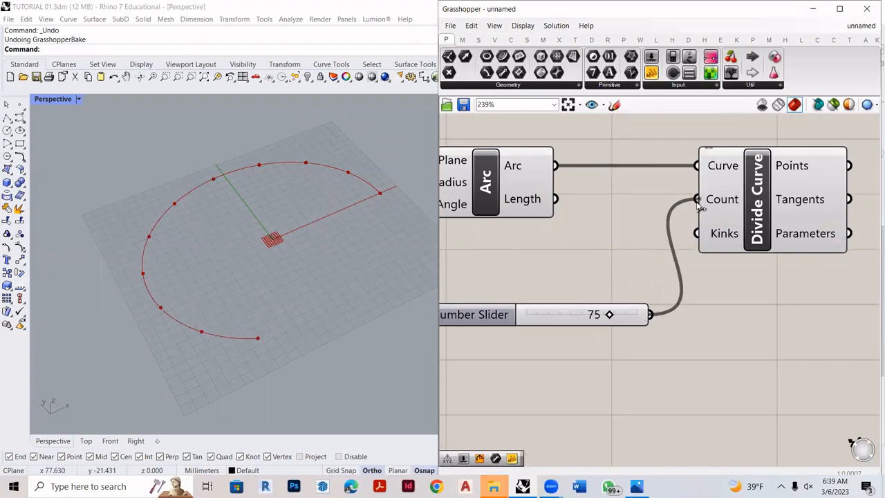
# - Examine the division points along the arc in the perspective view and the Divide Curve setup feeding them
pyautogui.scroll(2, 771, 197)
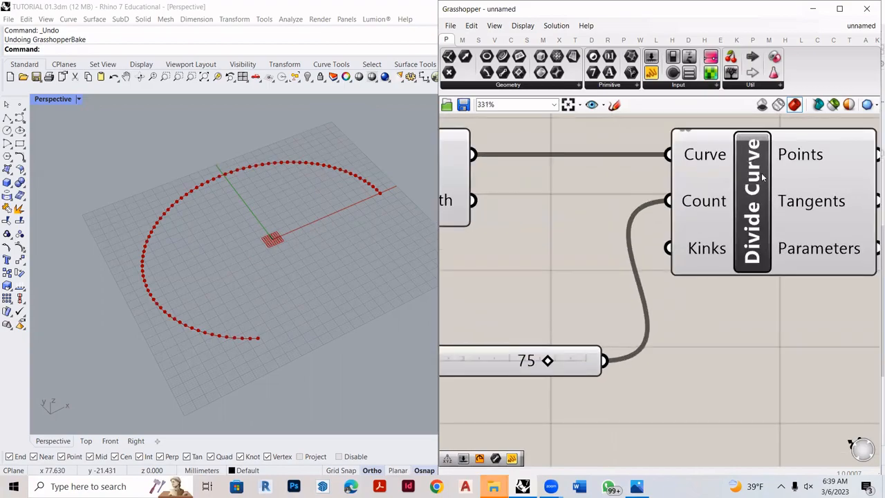
pyautogui.moveTo(251, 278); pyautogui.dragTo(254, 277, button='right')
pyautogui.scroll(2, 195, 230)
pyautogui.moveTo(195, 232); pyautogui.dragTo(310, 261, button='right')
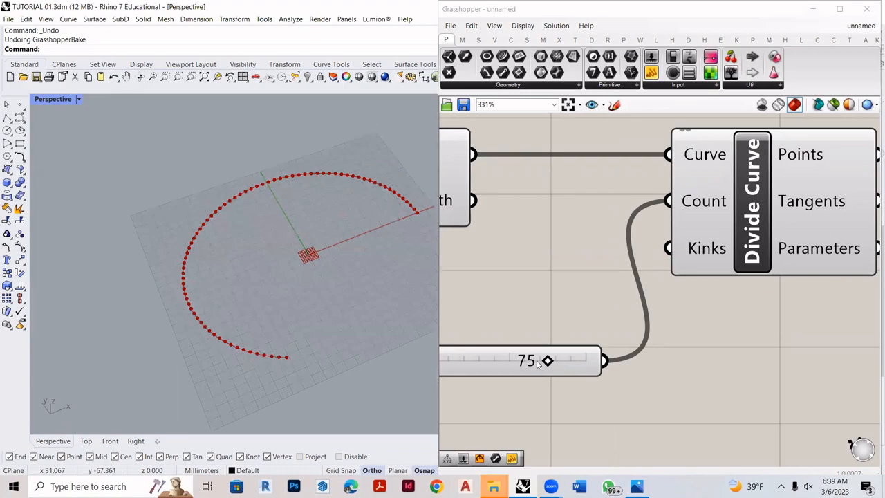
pyautogui.moveTo(537, 361)
pyautogui.mouseDown()
pyautogui.moveTo(461, 361)
pyautogui.moveTo(547, 362)
pyautogui.mouseUp()
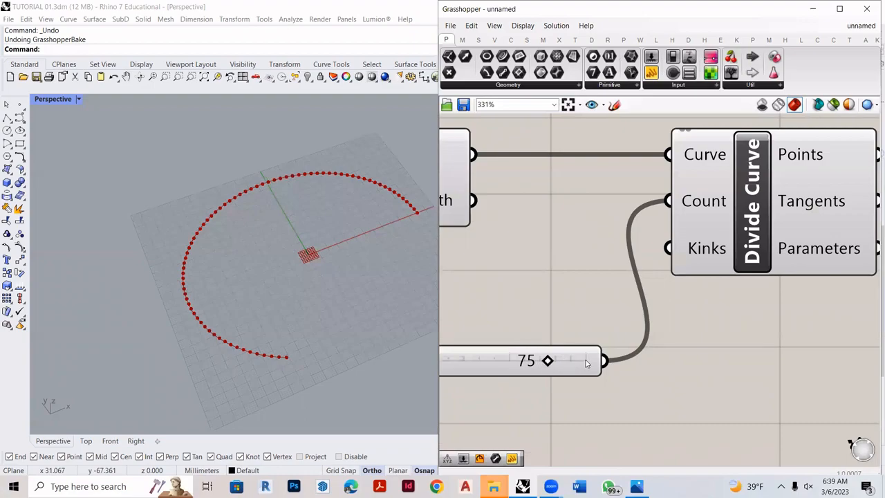
pyautogui.scroll(-2, 498, 355)
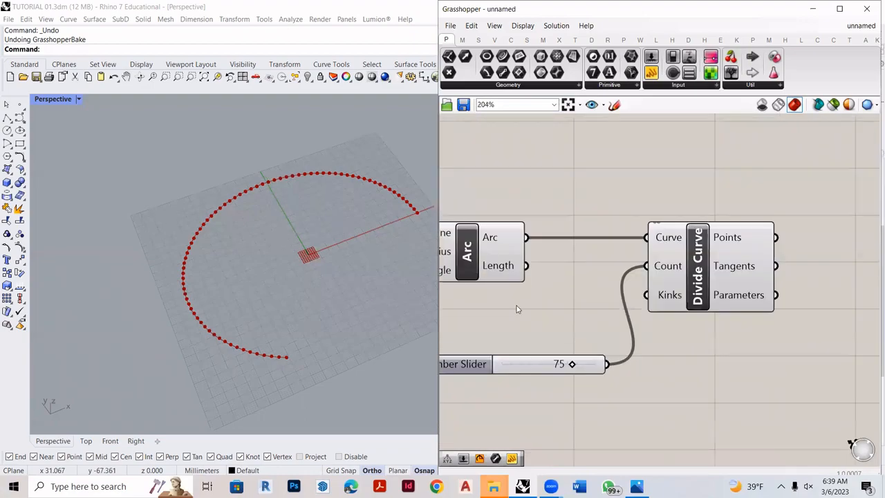
pyautogui.scroll(-3, 487, 298)
pyautogui.scroll(2, 593, 246)
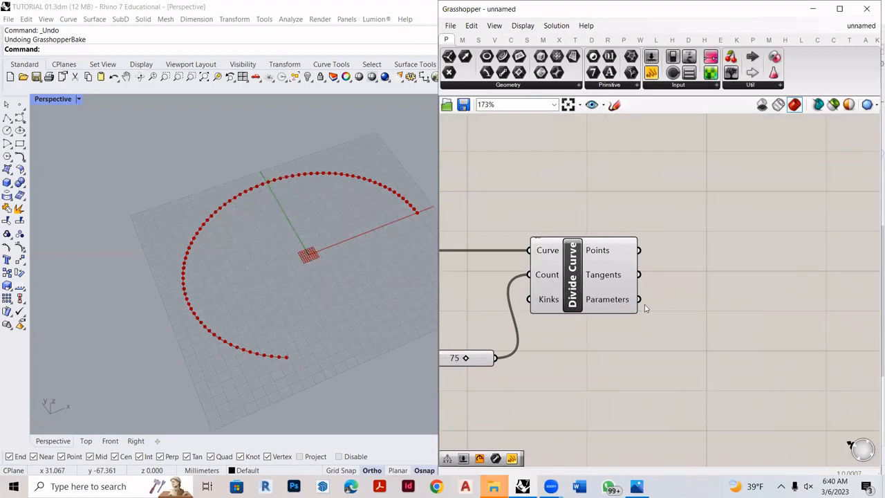
pyautogui.click(614, 104)
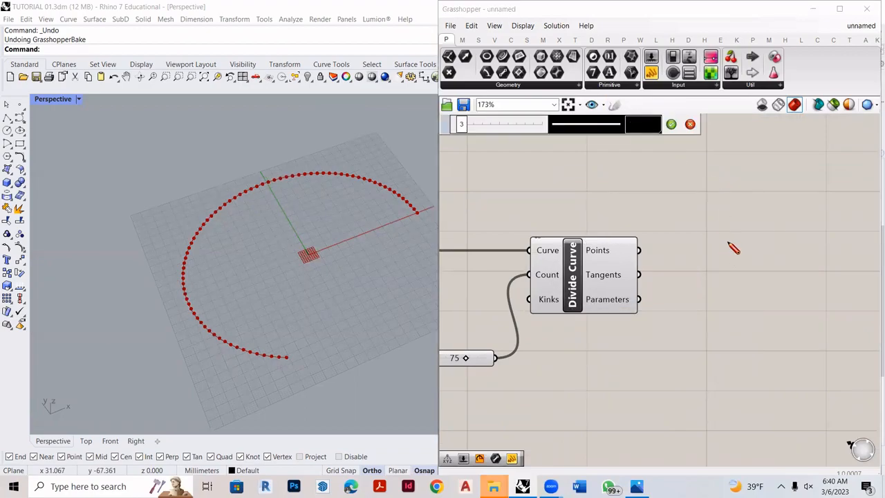
pyautogui.moveTo(686, 261); pyautogui.dragTo(824, 248)
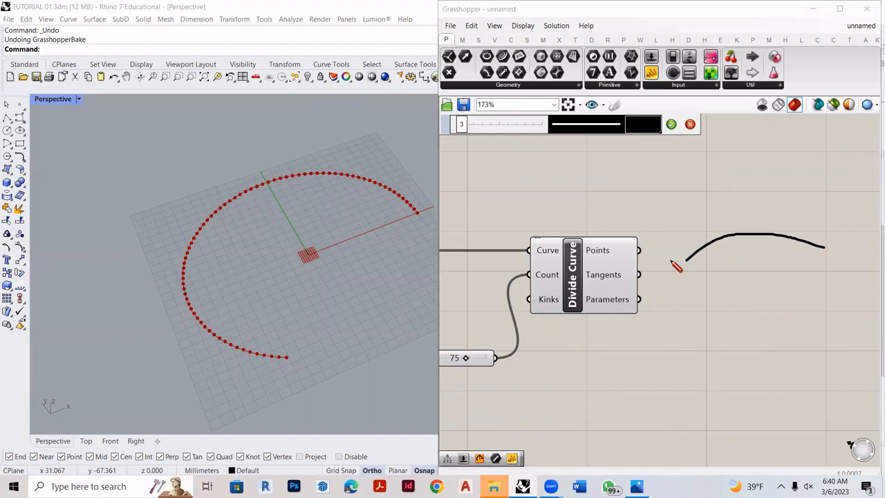
pyautogui.moveTo(679, 236)
pyautogui.mouseDown()
pyautogui.moveTo(675, 285)
pyautogui.moveTo(803, 299)
pyautogui.moveTo(838, 181)
pyautogui.moveTo(818, 196)
pyautogui.moveTo(855, 198)
pyautogui.mouseUp()
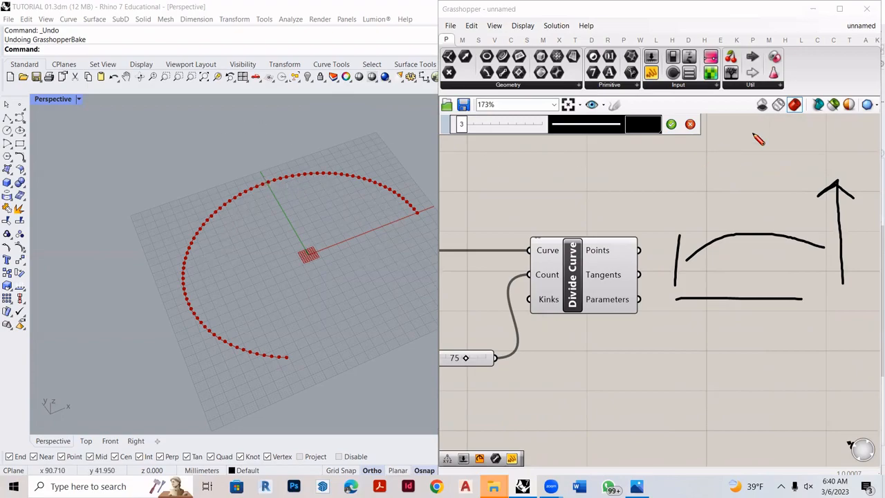
pyautogui.click(691, 124)
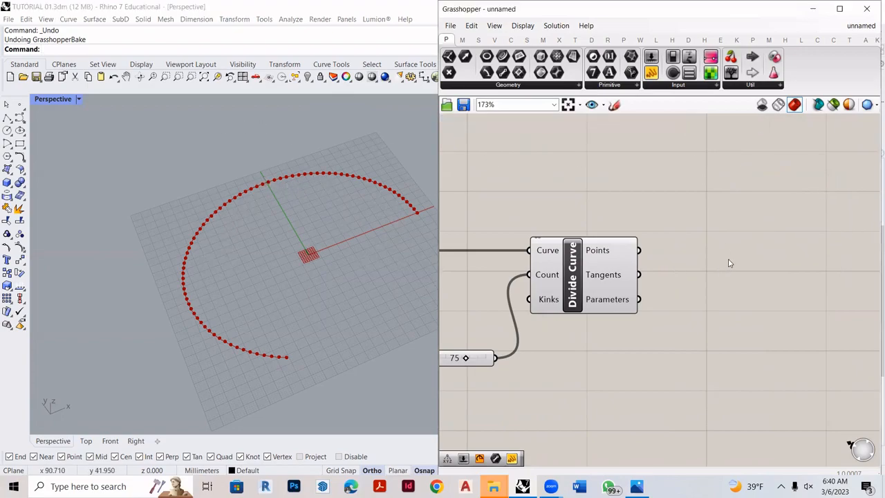
# - Add a Deconstruct component and connect Divide Curve's Points output to its Point input
pyautogui.doubleClick(729, 263)
pyautogui.write('deconst')
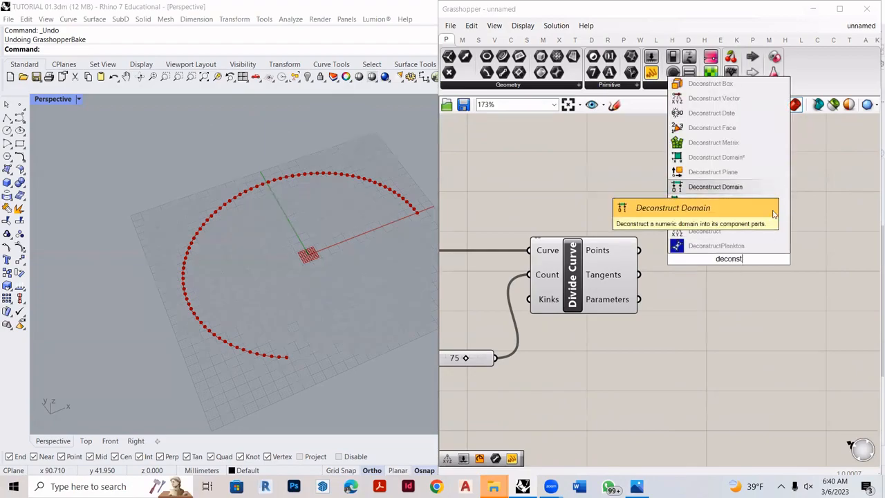
pyautogui.click(753, 231)
pyautogui.moveTo(639, 250); pyautogui.dragTo(707, 261)
pyautogui.moveTo(761, 282); pyautogui.dragTo(762, 271)
pyautogui.scroll(-2, 177, 198)
pyautogui.moveTo(177, 197); pyautogui.dragTo(256, 197, button='right')
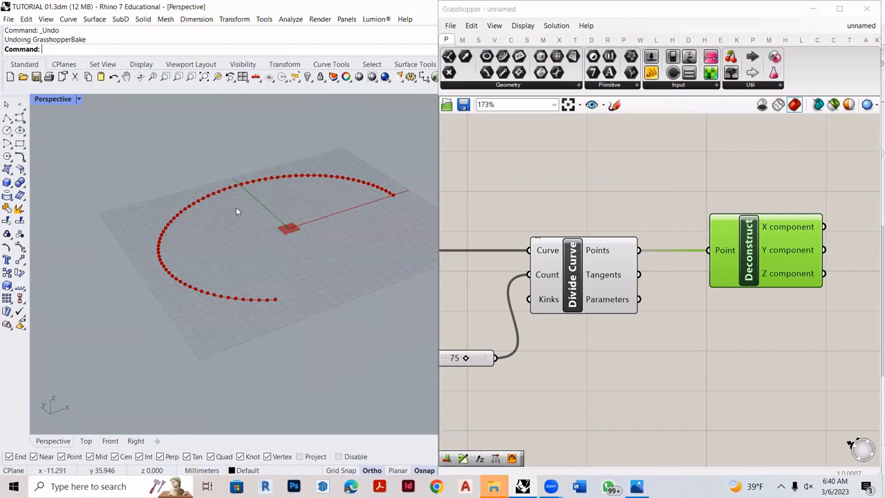
# - Add a Construct Point component beside the Deconstruct component's outputs
pyautogui.moveTo(790, 249); pyautogui.dragTo(643, 239, button='right')
pyautogui.scroll(-3, 664, 247)
pyautogui.scroll(4, 689, 255)
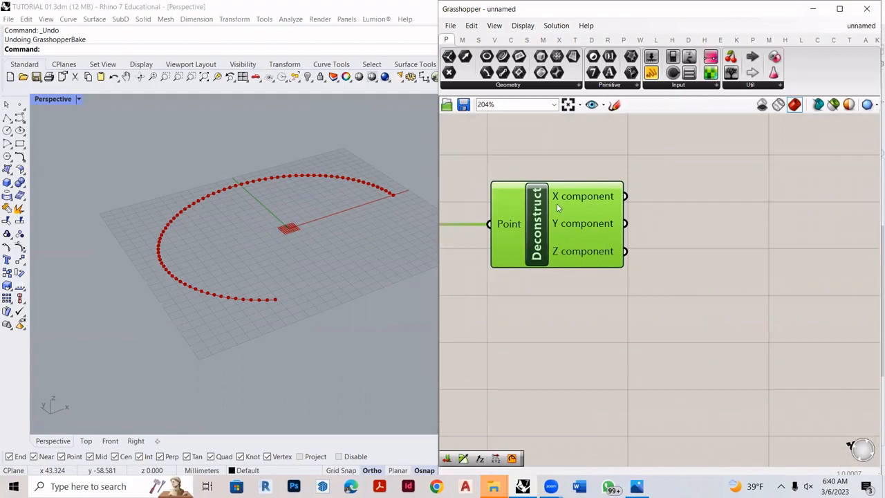
pyautogui.scroll(-5, 558, 206)
pyautogui.scroll(4, 650, 225)
pyautogui.doubleClick(692, 195)
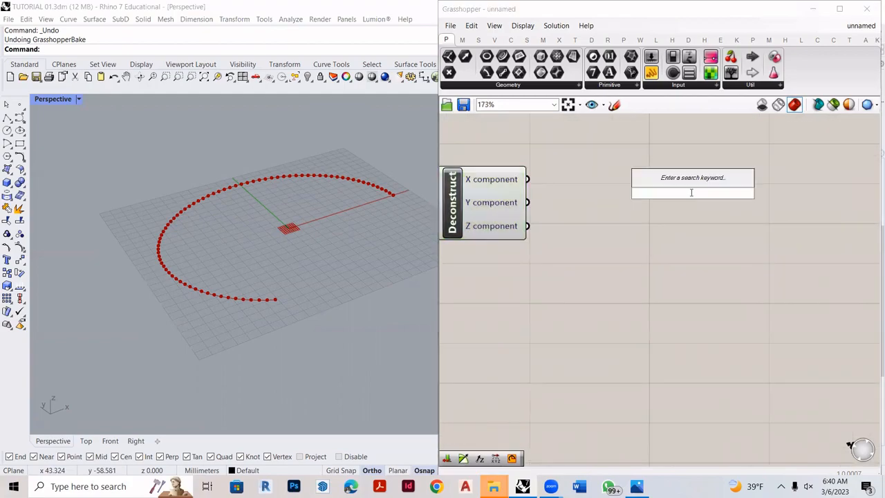
pyautogui.write('constr')
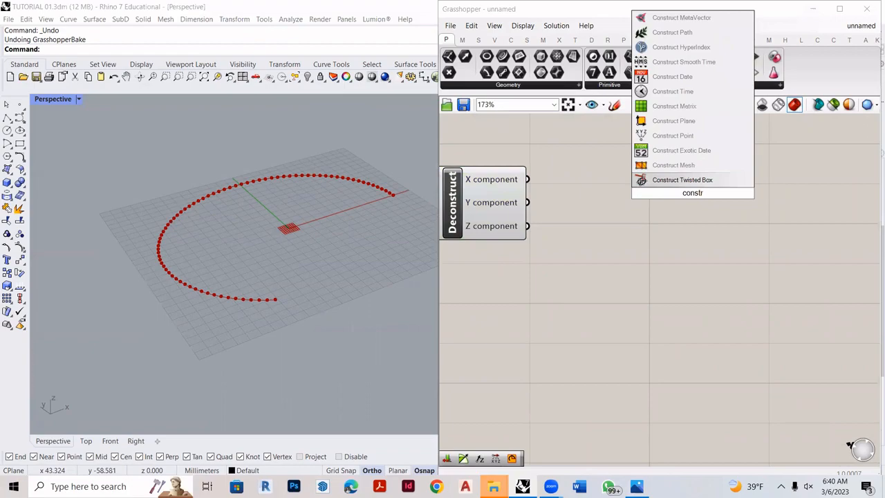
pyautogui.write('uct')
pyautogui.press('Up')
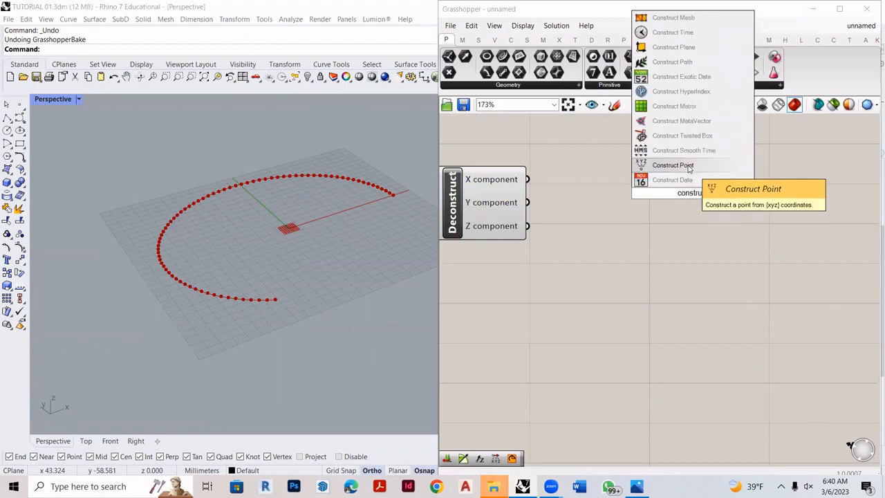
pyautogui.press('Return')
# - Connect Deconstruct's X and Y component outputs to Construct Point's X and Y coordinate inputs
pyautogui.moveTo(529, 179); pyautogui.dragTo(636, 164)
pyautogui.moveTo(533, 204); pyautogui.dragTo(633, 200)
pyautogui.moveTo(686, 208); pyautogui.dragTo(713, 206)
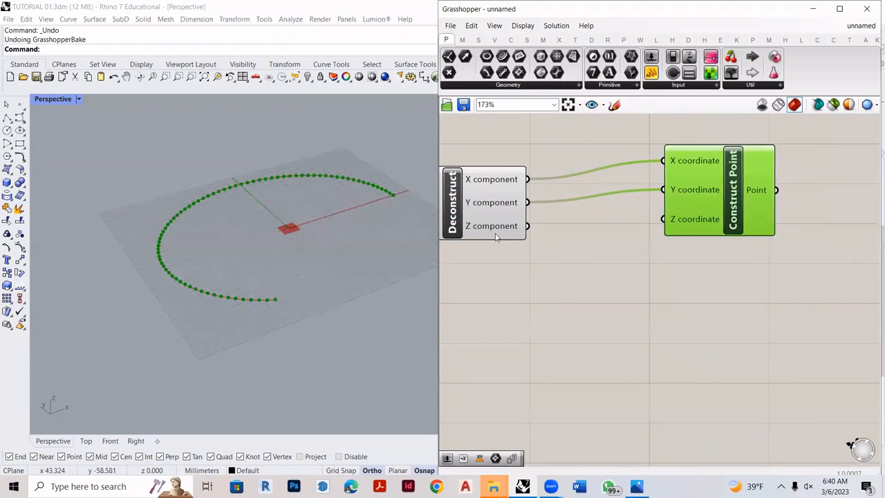
pyautogui.moveTo(536, 227); pyautogui.dragTo(655, 227)
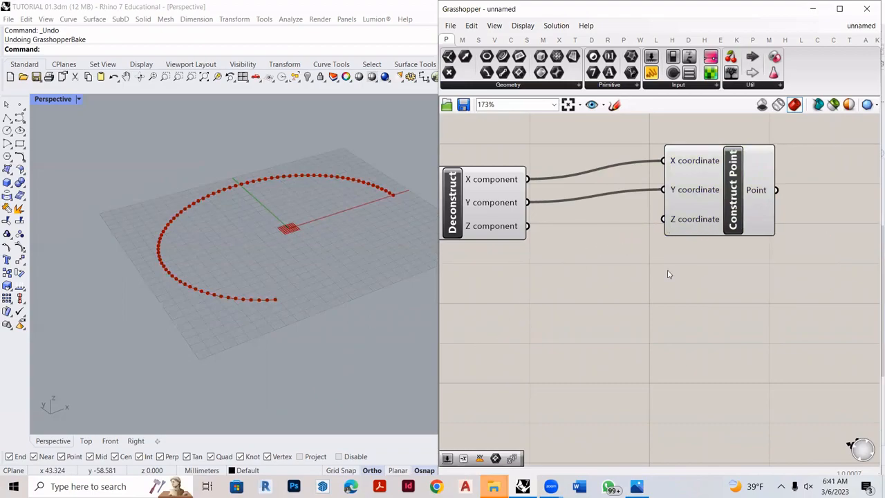
# - Add a List Length component and a Series component side by side below the Deconstruct and Construct Point components
pyautogui.doubleClick(523, 355)
pyautogui.write('list')
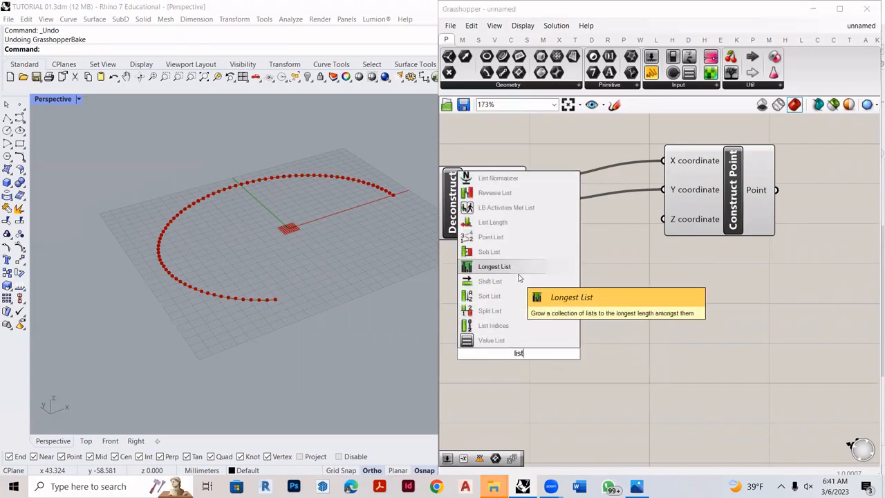
pyautogui.write(' len')
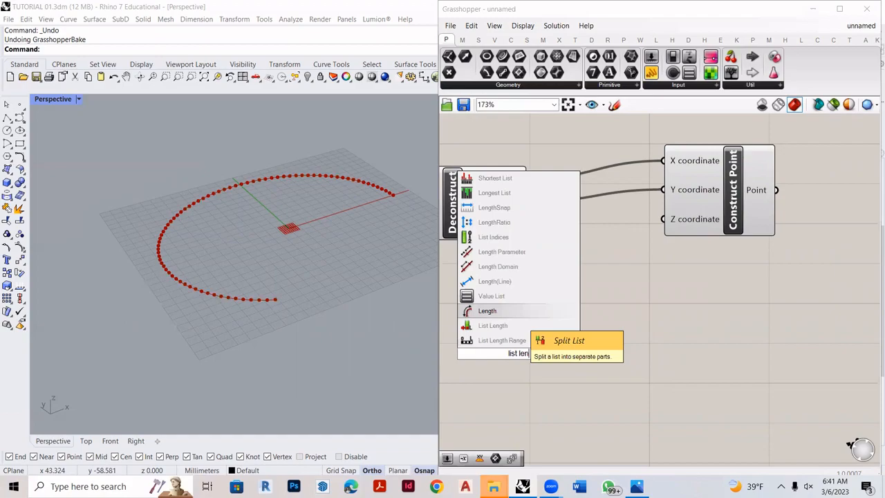
pyautogui.click(493, 325)
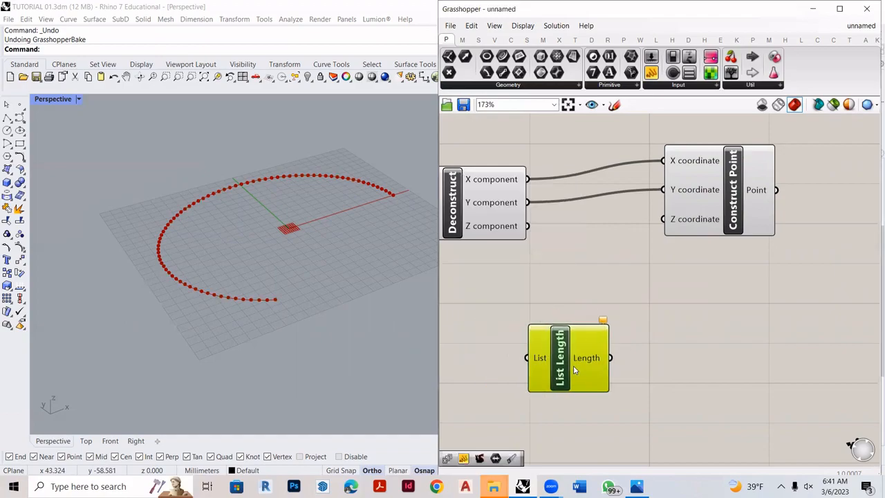
pyautogui.doubleClick(669, 356)
pyautogui.write('ser')
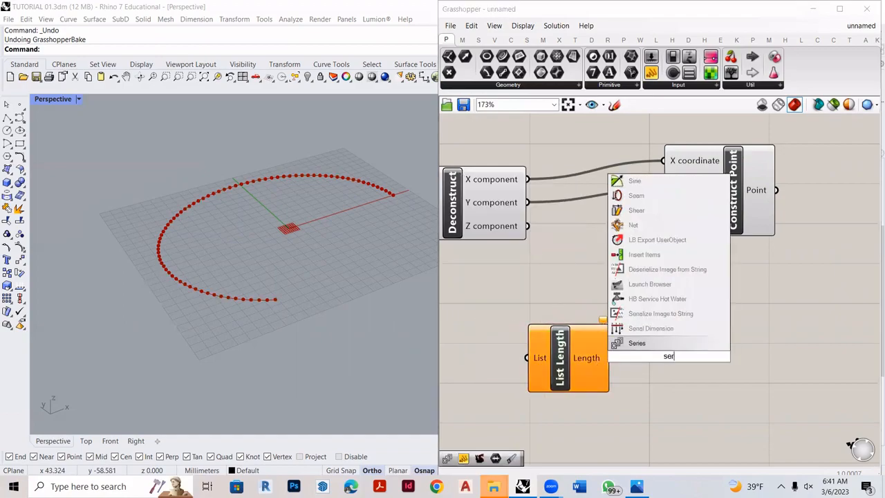
pyautogui.press('Return')
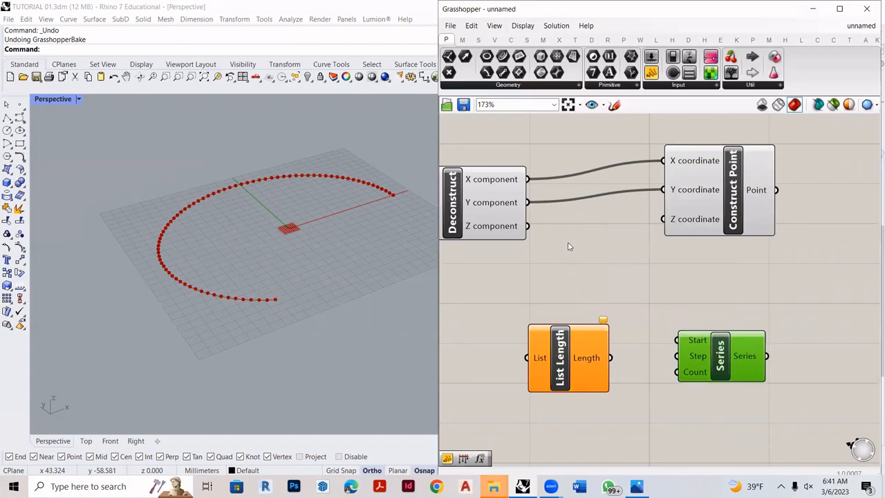
# - Connect Deconstruct's Z component output to the List input of List Length
pyautogui.moveTo(527, 226); pyautogui.dragTo(529, 357)
pyautogui.moveTo(614, 379); pyautogui.dragTo(586, 335, button='right')
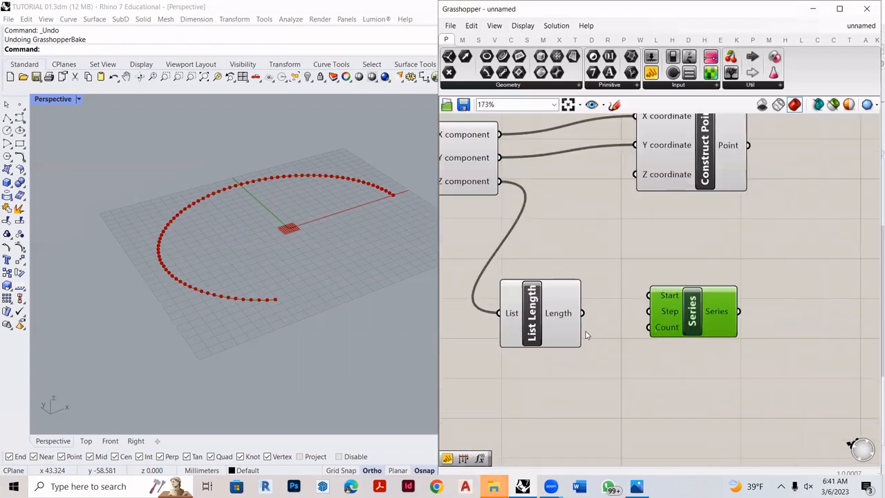
# - Add two panels side by side below the List Length and Series components
pyautogui.moveTo(558, 315); pyautogui.dragTo(545, 314)
pyautogui.click(649, 84)
pyautogui.click(657, 105)
pyautogui.click(584, 419)
pyautogui.click(655, 71)
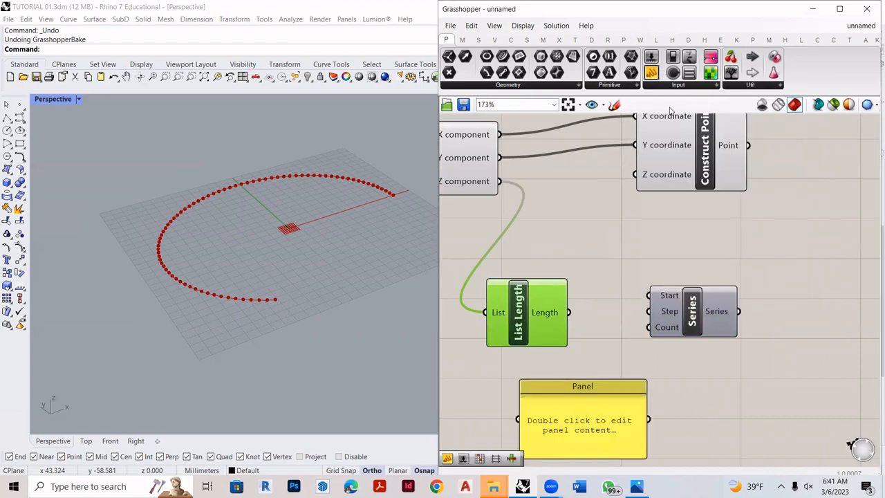
pyautogui.click(798, 418)
# - Connect the Length output of List Length to the first panel and the Series output to the second panel
pyautogui.scroll(-2, 464, 237)
pyautogui.moveTo(550, 314); pyautogui.dragTo(492, 268, button='right')
pyautogui.scroll(3, 492, 267)
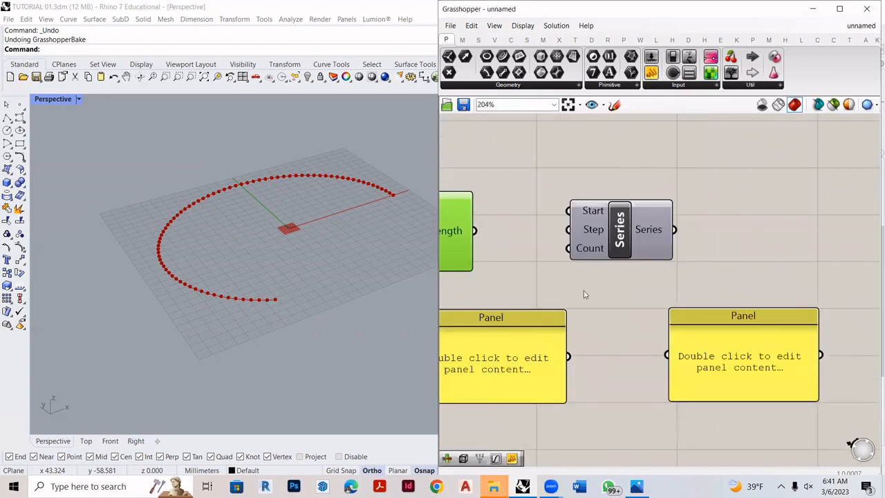
pyautogui.scroll(-2, 583, 295)
pyautogui.scroll(1, 584, 295)
pyautogui.moveTo(525, 253); pyautogui.dragTo(475, 358)
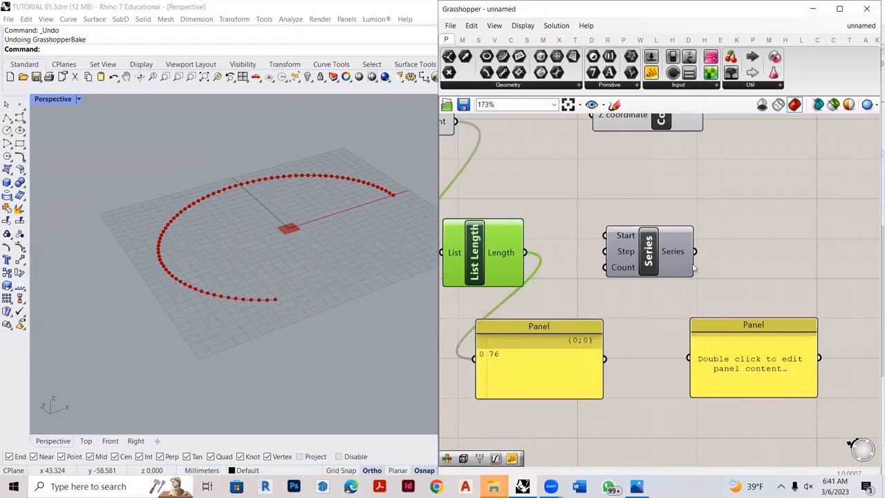
pyautogui.moveTo(697, 253); pyautogui.dragTo(688, 358)
pyautogui.moveTo(738, 370); pyautogui.dragTo(765, 361)
pyautogui.moveTo(551, 371); pyautogui.dragTo(594, 375)
# - Examine the list length panel and read the series panel through to its last entries
pyautogui.scroll(2, 559, 380)
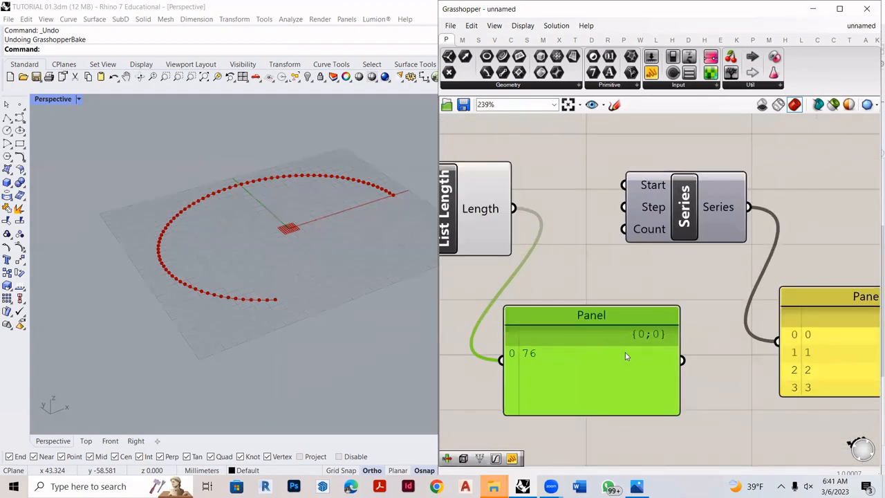
pyautogui.scroll(-4, 625, 352)
pyautogui.scroll(2, 458, 177)
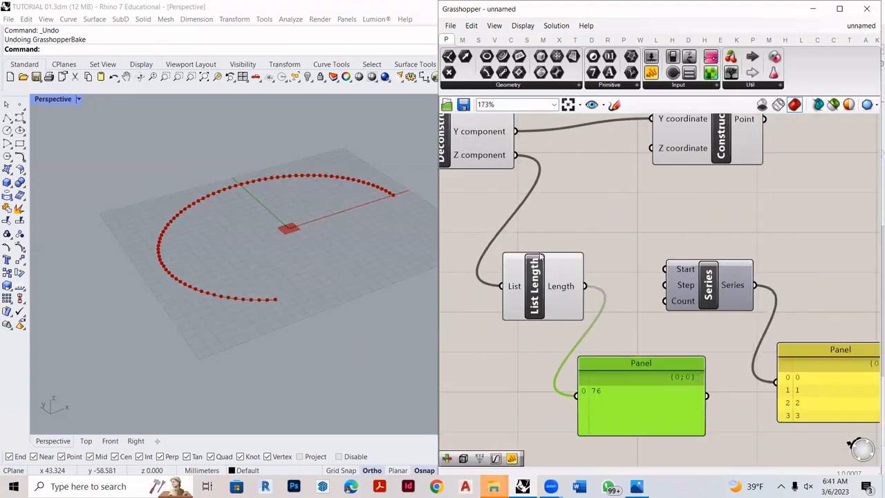
pyautogui.scroll(2, 635, 426)
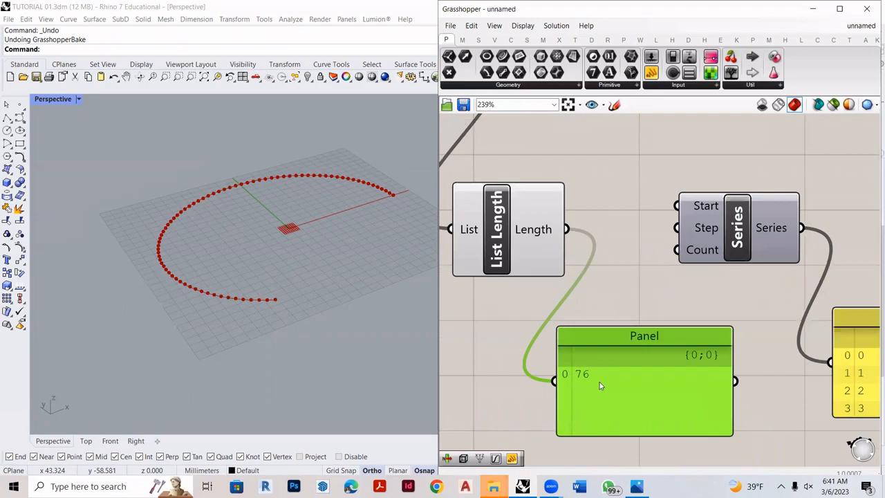
pyautogui.scroll(-3, 562, 359)
pyautogui.scroll(1, 734, 347)
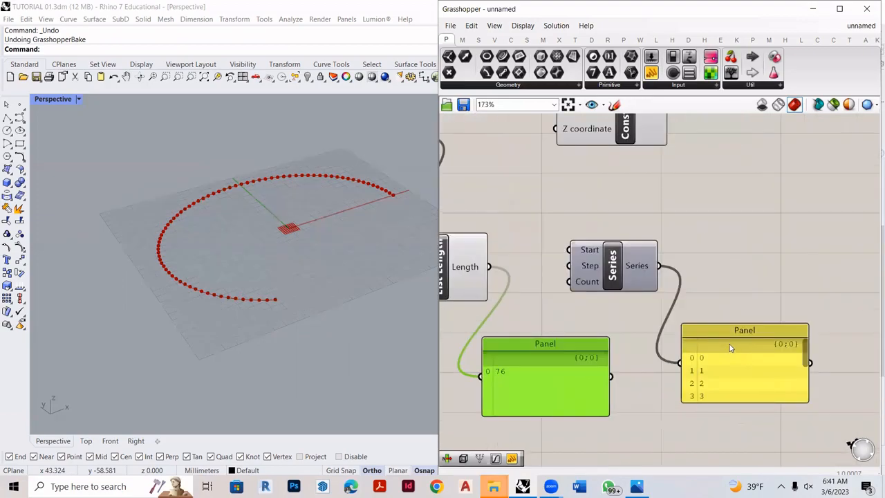
pyautogui.moveTo(807, 354); pyautogui.dragTo(814, 403)
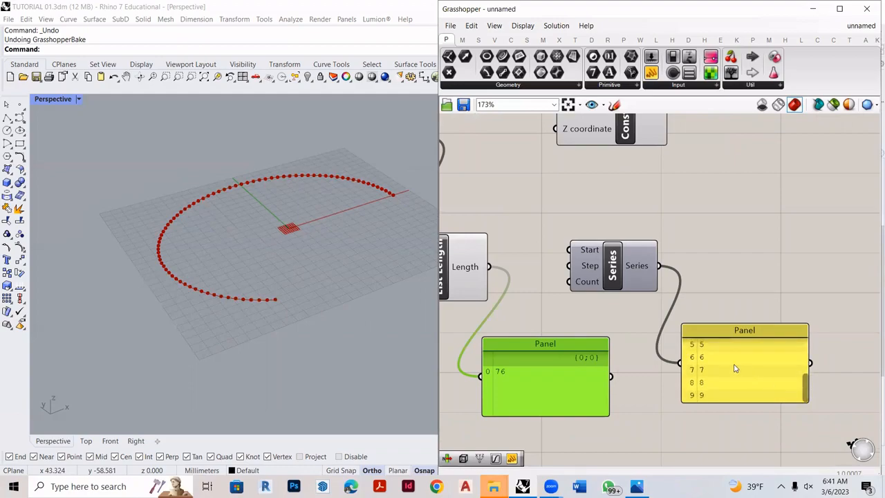
pyautogui.scroll(-2, 756, 399)
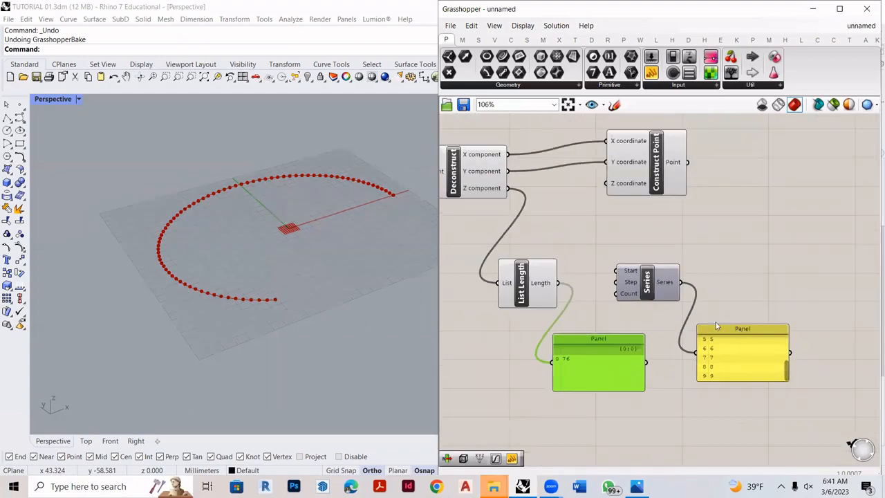
# - Connect the Length output of List Length to the Count input of Series and check the panel's last entries
pyautogui.moveTo(590, 300); pyautogui.dragTo(651, 311)
pyautogui.scroll(1, 823, 401)
pyautogui.scroll(2, 823, 401)
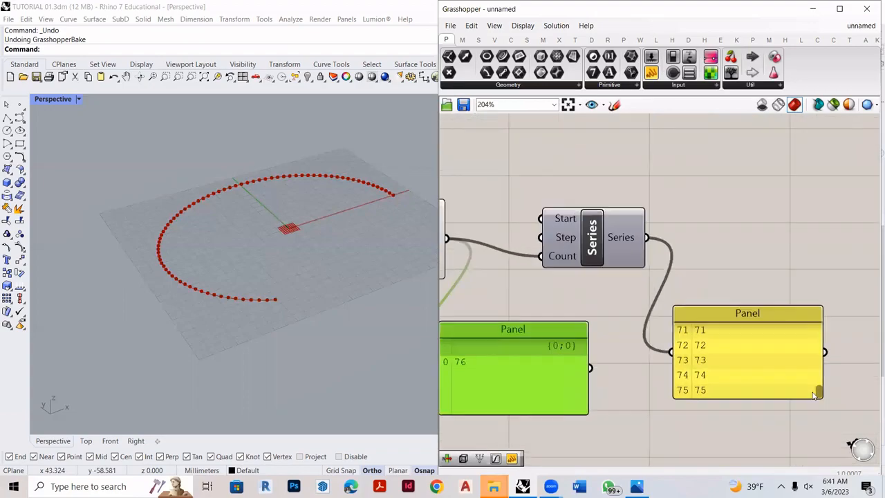
pyautogui.scroll(2, 697, 392)
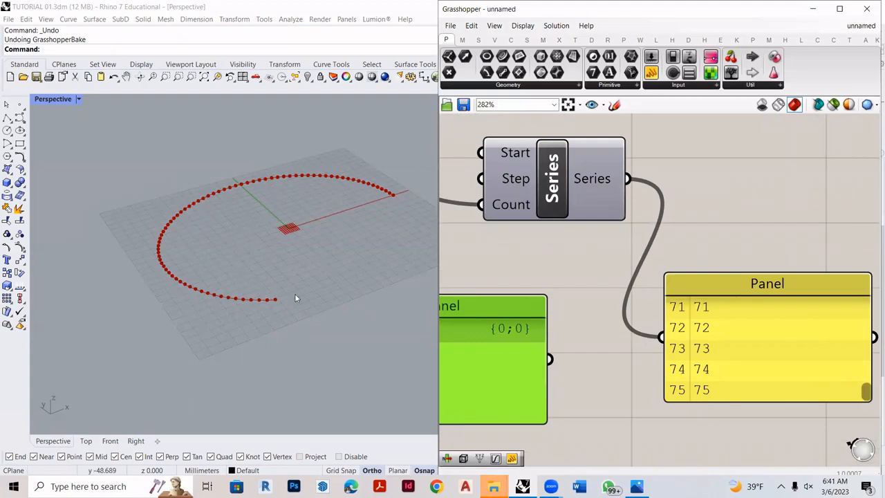
# - Set the Divide Curve count slider to 49 and compare the values in the two panels
pyautogui.scroll(-9, 737, 321)
pyautogui.scroll(3, 505, 272)
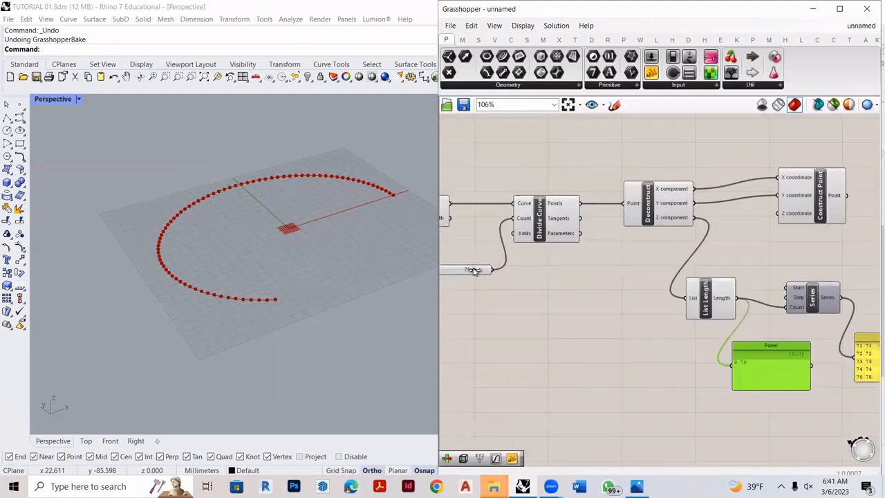
pyautogui.scroll(-2, 560, 289)
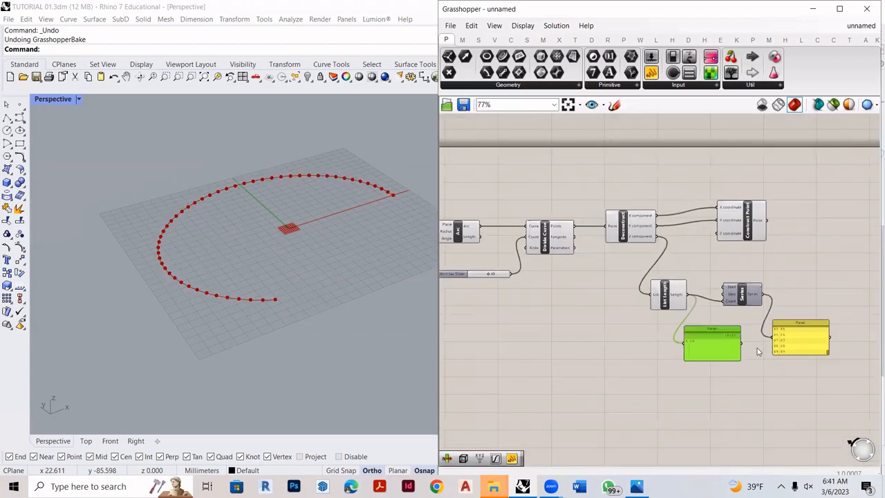
pyautogui.scroll(4, 827, 370)
pyautogui.scroll(4, 742, 329)
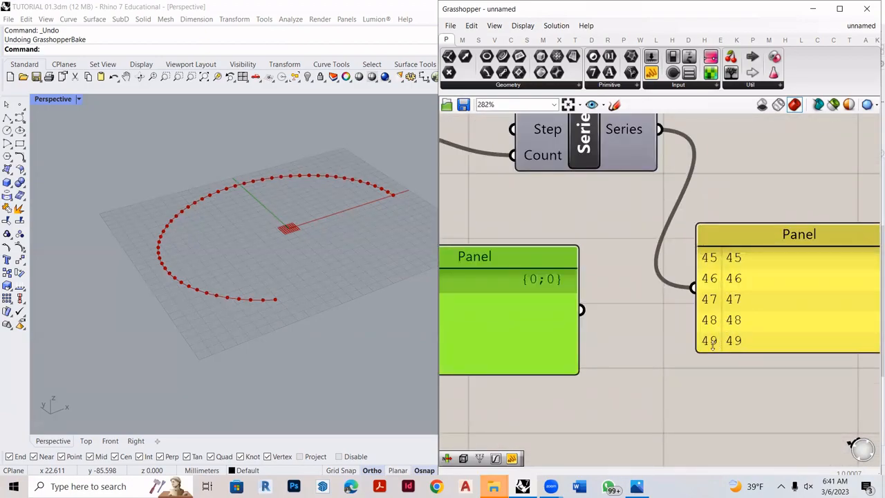
pyautogui.scroll(-4, 760, 349)
pyautogui.scroll(4, 588, 334)
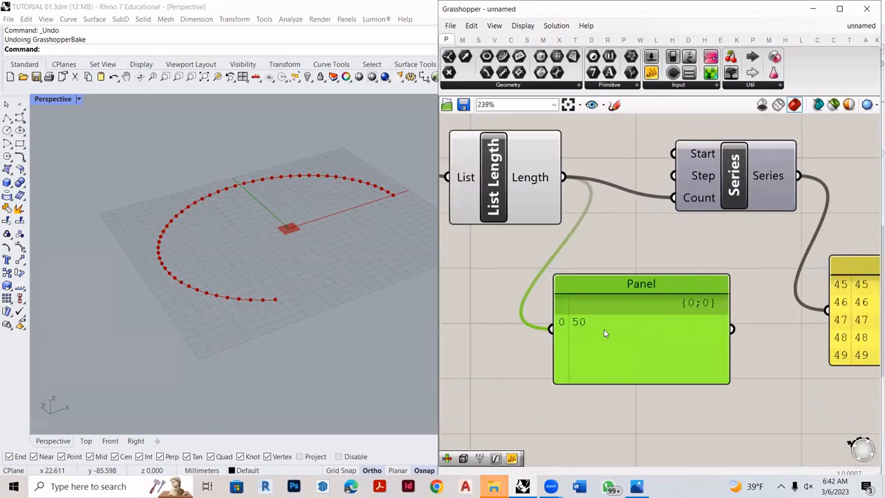
pyautogui.scroll(-4, 691, 353)
pyautogui.scroll(2, 741, 347)
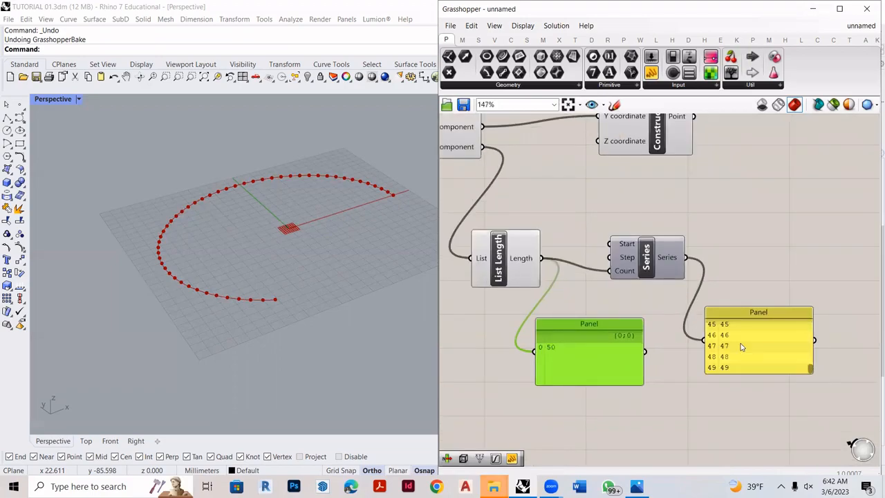
# - Set the Divide Curve count slider to 75
pyautogui.scroll(-3, 795, 294)
pyautogui.scroll(3, 796, 297)
pyautogui.scroll(-5, 796, 356)
pyautogui.scroll(6, 484, 338)
pyautogui.write('73')
pyautogui.press('Return')
pyautogui.scroll(-6, 695, 337)
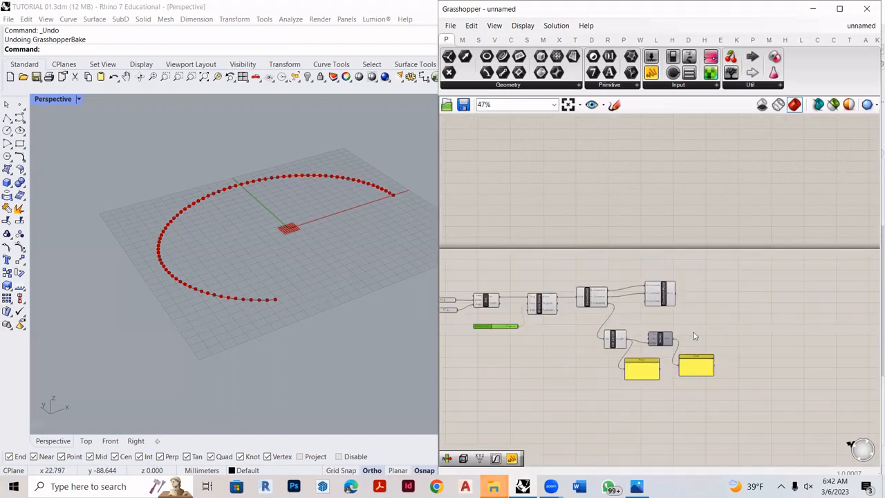
pyautogui.scroll(4, 798, 291)
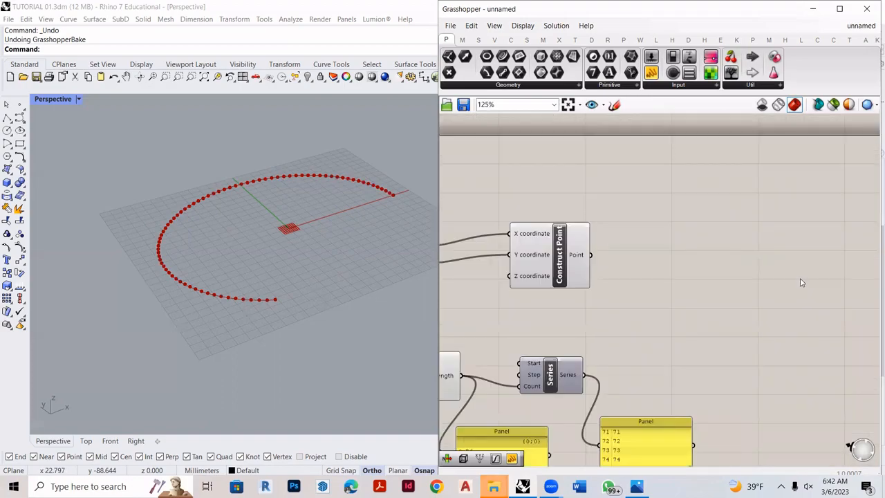
pyautogui.doubleClick(764, 287)
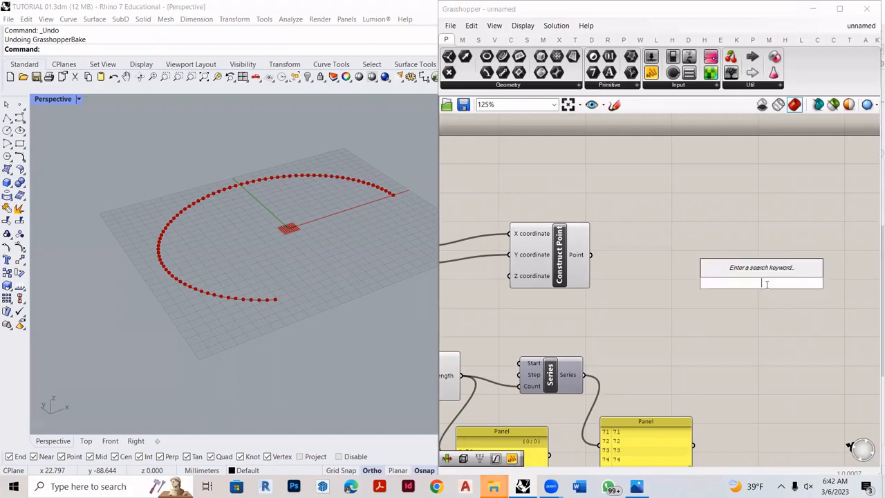
pyautogui.click(620, 328)
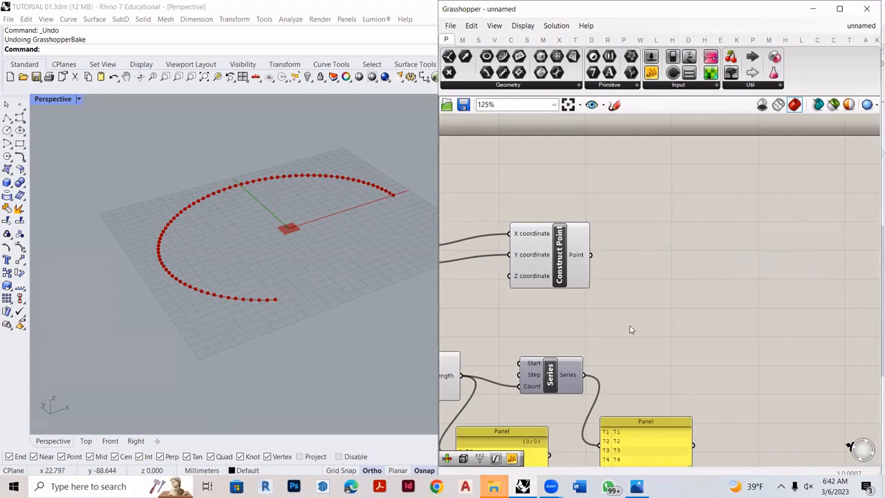
pyautogui.scroll(-2, 512, 288)
pyautogui.scroll(2, 733, 321)
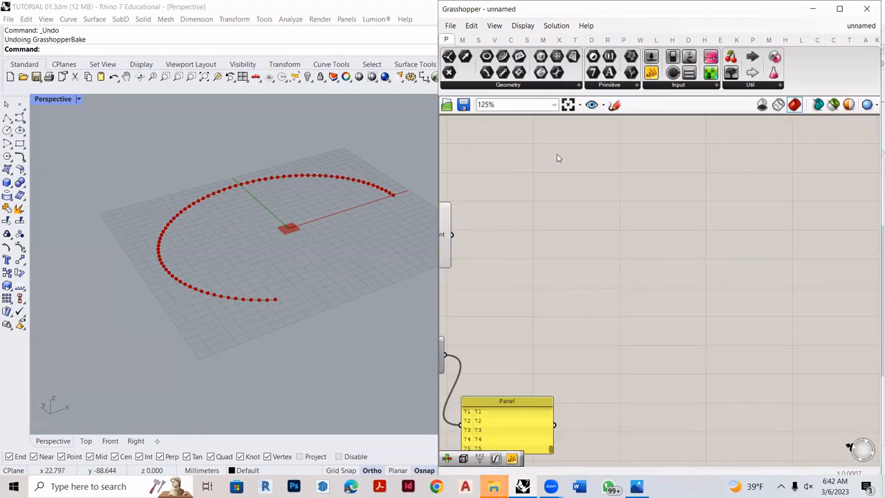
# - Sketch a rectangular graph frame with a bell-shaped curve inside it on the empty canvas beside the Construct Point component
pyautogui.click(614, 104)
pyautogui.moveTo(553, 212)
pyautogui.mouseDown()
pyautogui.moveTo(546, 271)
pyautogui.moveTo(634, 332)
pyautogui.mouseUp()
pyautogui.moveTo(741, 345); pyautogui.dragTo(756, 338)
pyautogui.moveTo(554, 212)
pyautogui.mouseDown()
pyautogui.moveTo(757, 226)
pyautogui.moveTo(749, 339)
pyautogui.mouseUp()
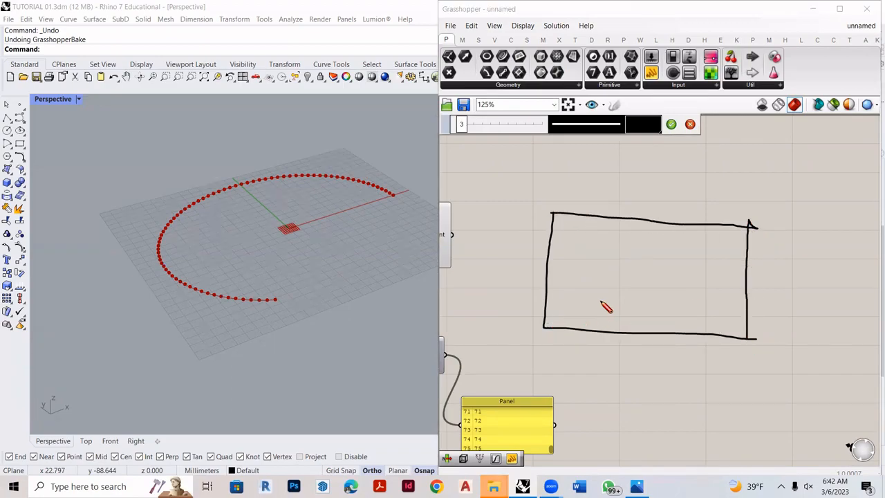
pyautogui.moveTo(551, 328)
pyautogui.mouseDown()
pyautogui.moveTo(571, 316)
pyautogui.moveTo(622, 229)
pyautogui.moveTo(643, 260)
pyautogui.moveTo(653, 309)
pyautogui.moveTo(683, 328)
pyautogui.mouseUp()
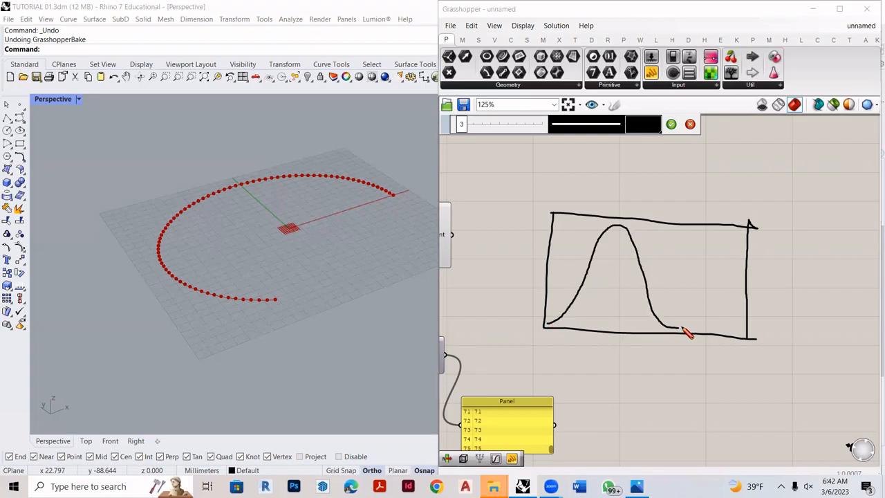
# - Mark three crosses along the sketched bell curve, and discard the whole sketch
pyautogui.scroll(2, 565, 309)
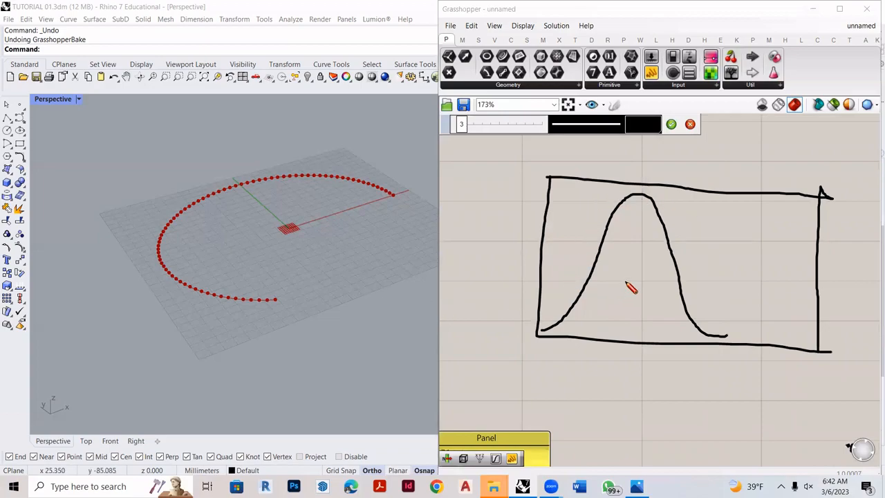
pyautogui.moveTo(597, 226); pyautogui.dragTo(603, 239)
pyautogui.moveTo(618, 186)
pyautogui.mouseDown()
pyautogui.moveTo(635, 200)
pyautogui.moveTo(621, 201)
pyautogui.mouseUp()
pyautogui.moveTo(654, 250)
pyautogui.mouseDown()
pyautogui.moveTo(684, 263)
pyautogui.moveTo(670, 276)
pyautogui.mouseUp()
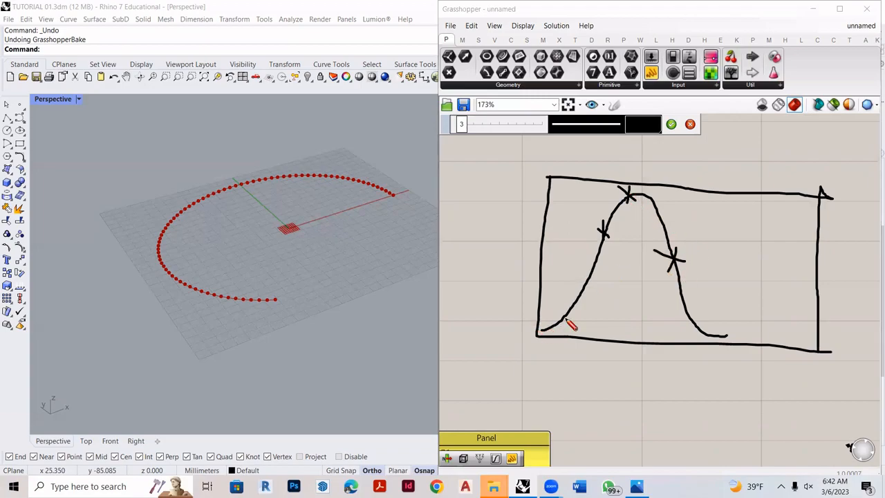
pyautogui.click(690, 125)
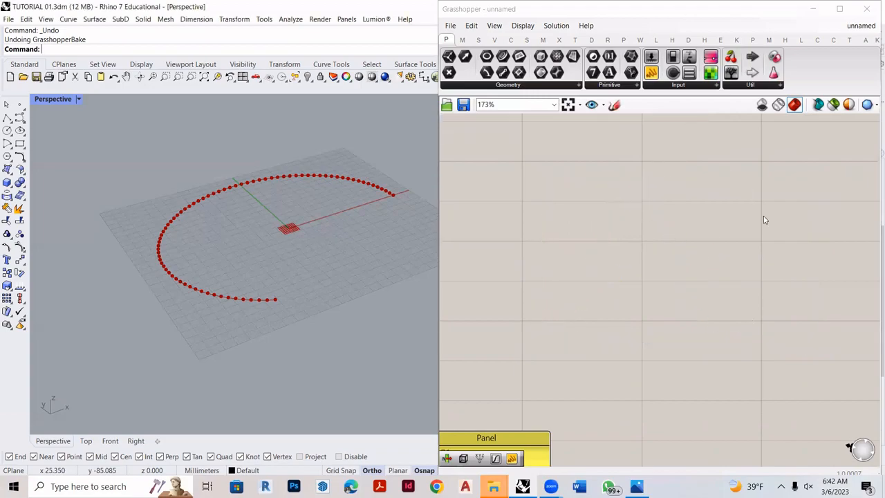
# - Add a Graph Mapper component in the empty area beside Construct Point and Series
pyautogui.scroll(-3, 764, 216)
pyautogui.scroll(3, 721, 253)
pyautogui.doubleClick(720, 249)
pyautogui.write('graph')
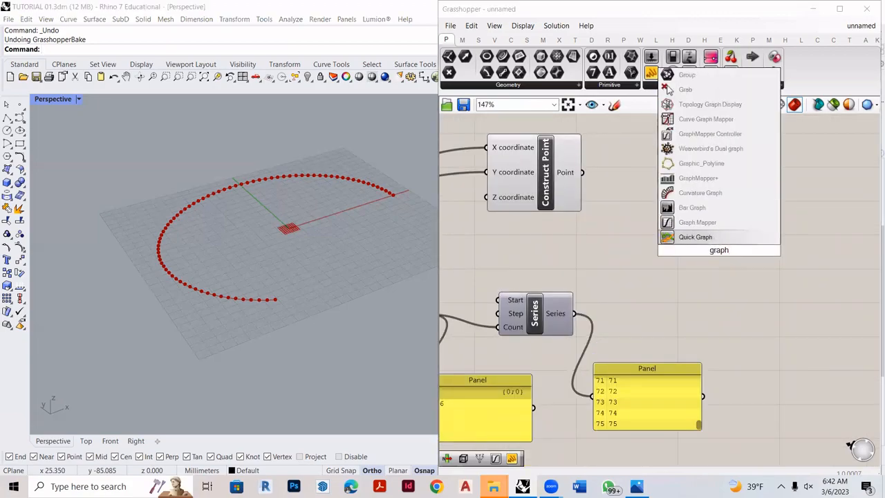
pyautogui.click(697, 222)
pyautogui.scroll(2, 741, 267)
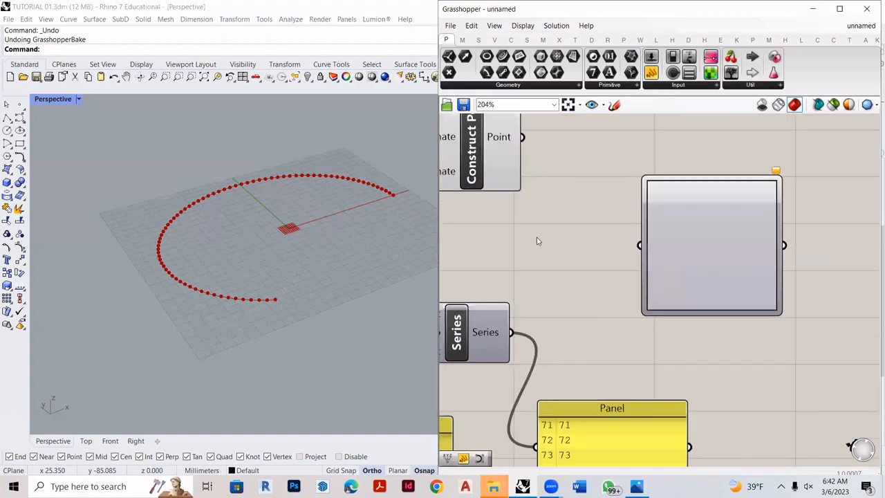
# - Set the Graph Mapper's graph type to Sine
pyautogui.scroll(-1, 704, 237)
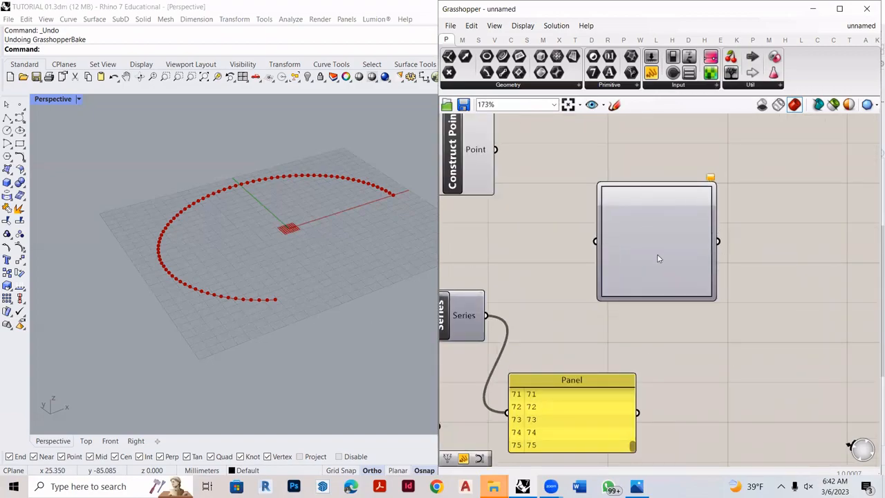
pyautogui.rightClick(650, 221)
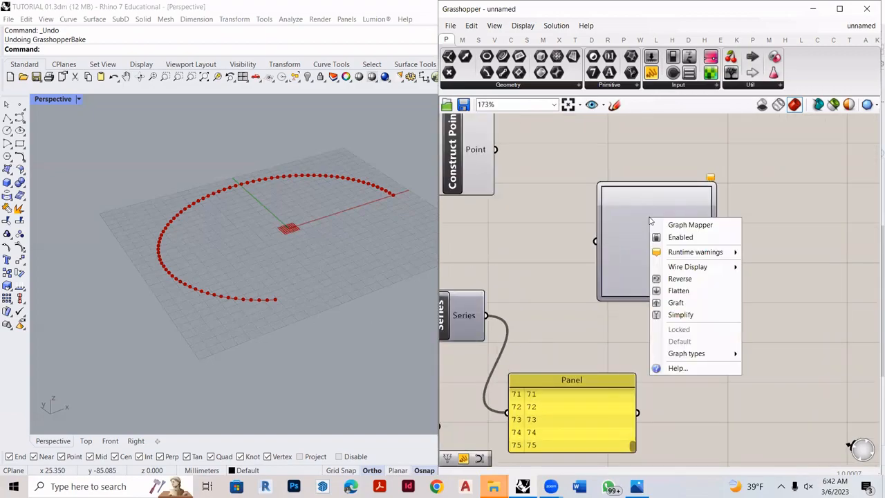
pyautogui.moveTo(711, 358)
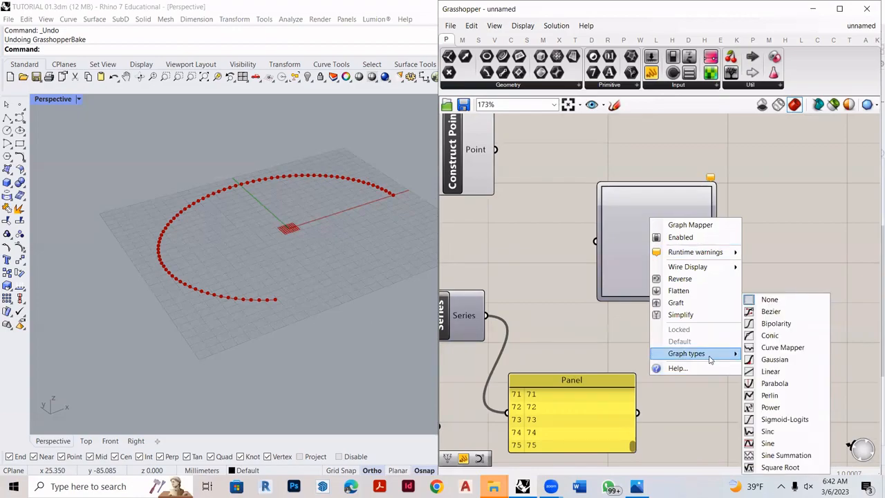
pyautogui.click(784, 443)
pyautogui.scroll(-2, 542, 294)
pyautogui.scroll(1, 553, 318)
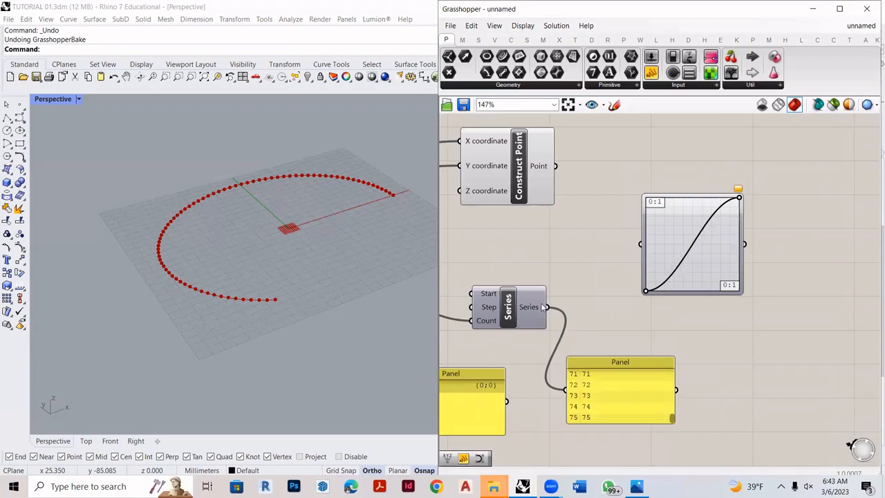
# - Connect the Series output to the Graph Mapper's input and inspect the divided arc in the Rhino viewport
pyautogui.moveTo(545, 307); pyautogui.dragTo(640, 243)
pyautogui.scroll(1, 697, 210)
pyautogui.scroll(-4, 291, 271)
pyautogui.scroll(4, 286, 276)
pyautogui.moveTo(287, 276); pyautogui.dragTo(303, 257, button='right')
pyautogui.scroll(2, 311, 249)
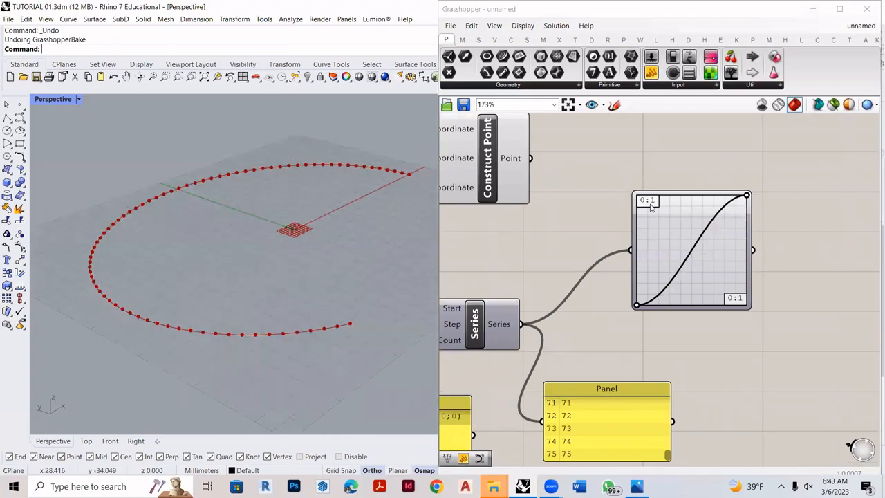
# - Set the Graph Mapper's upper domain limits to 15 for X and 7.5 for Y
pyautogui.scroll(4, 652, 207)
pyautogui.scroll(-2, 655, 218)
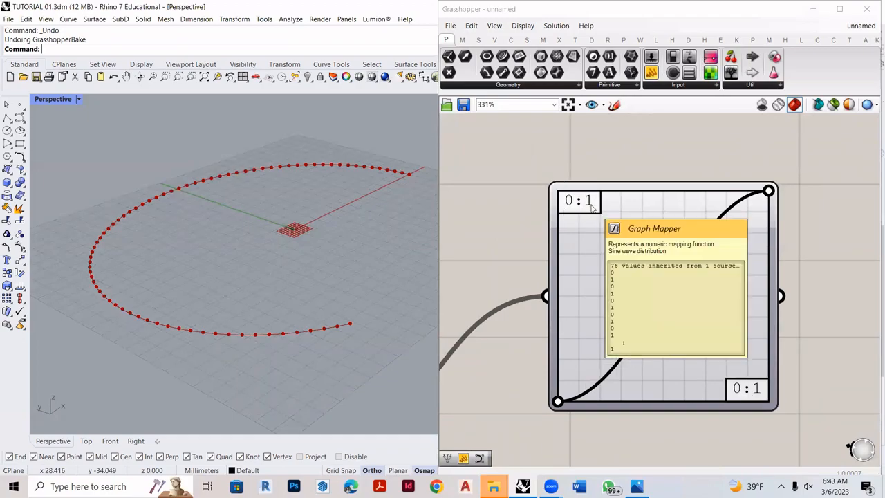
pyautogui.doubleClick(592, 208)
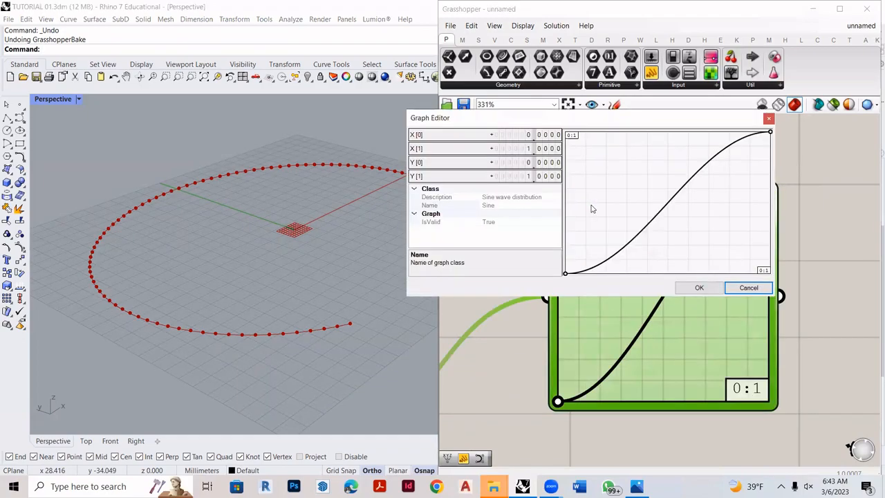
pyautogui.doubleClick(527, 149)
pyautogui.write('15')
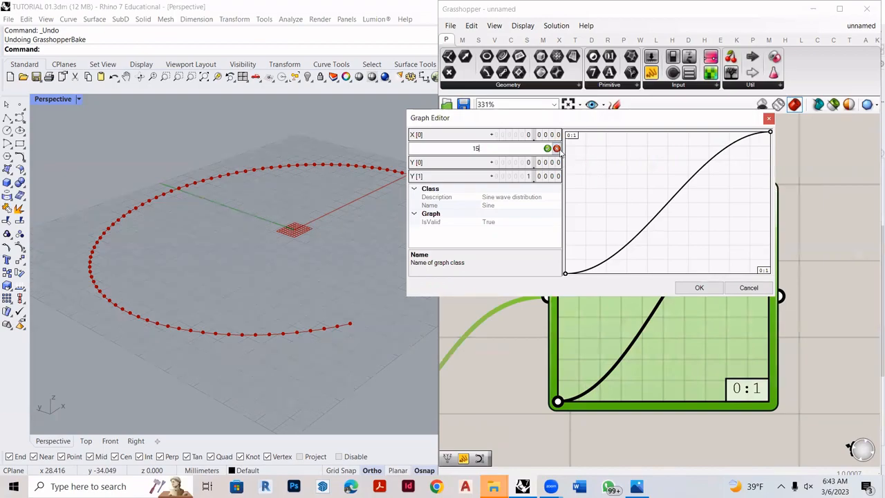
pyautogui.click(547, 149)
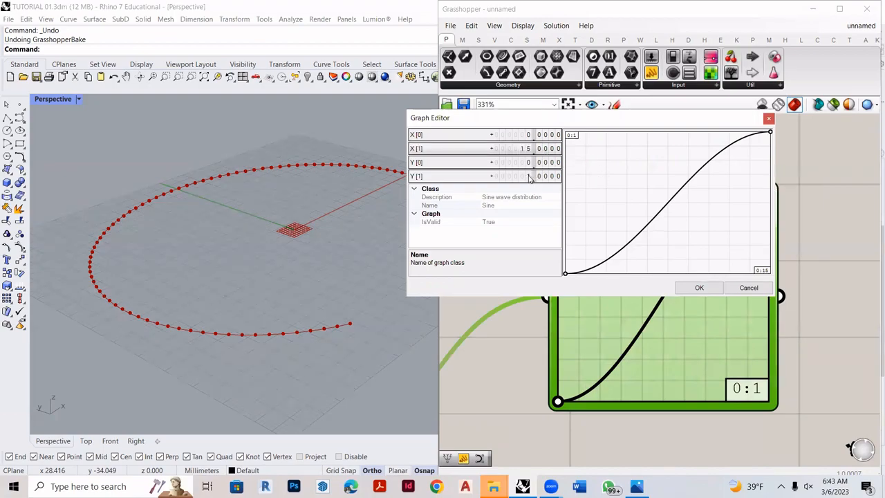
pyautogui.doubleClick(530, 177)
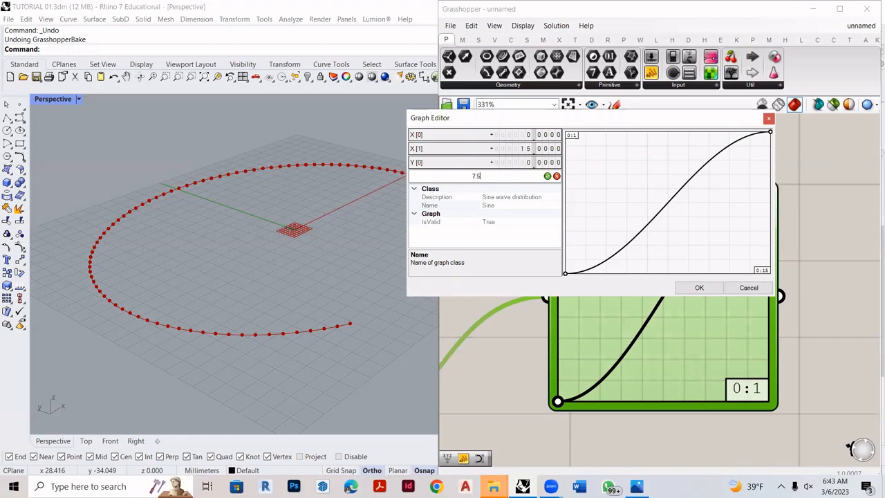
pyautogui.click(547, 176)
pyautogui.click(697, 287)
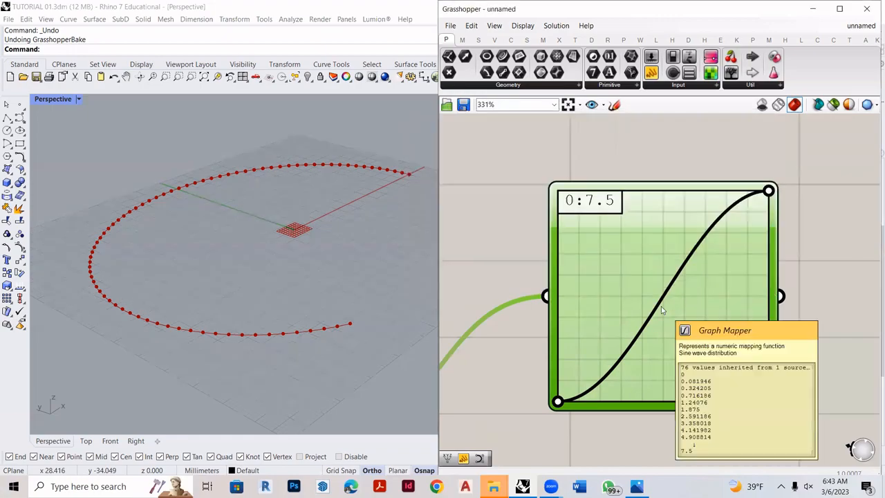
# - Move the sine graph's upper end handle to the middle of the upper edge, so the curve forms one full bell-shaped wave
pyautogui.scroll(-5, 680, 295)
pyautogui.scroll(4, 332, 280)
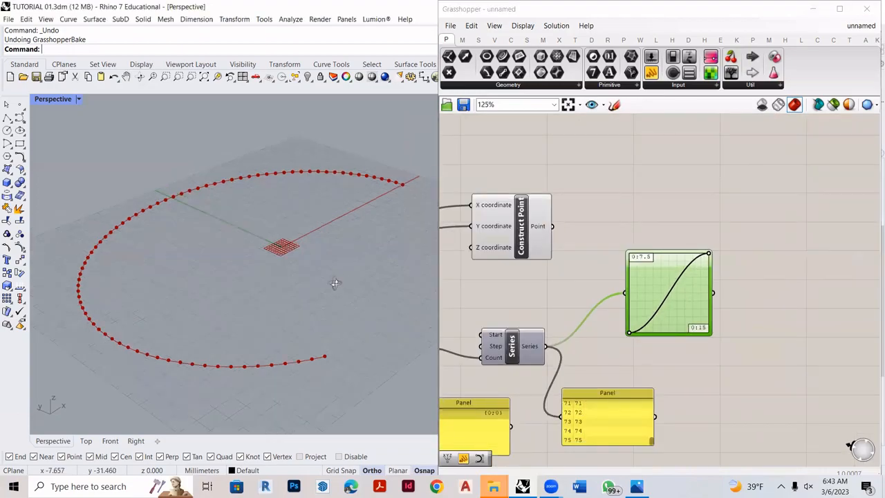
pyautogui.scroll(5, 713, 269)
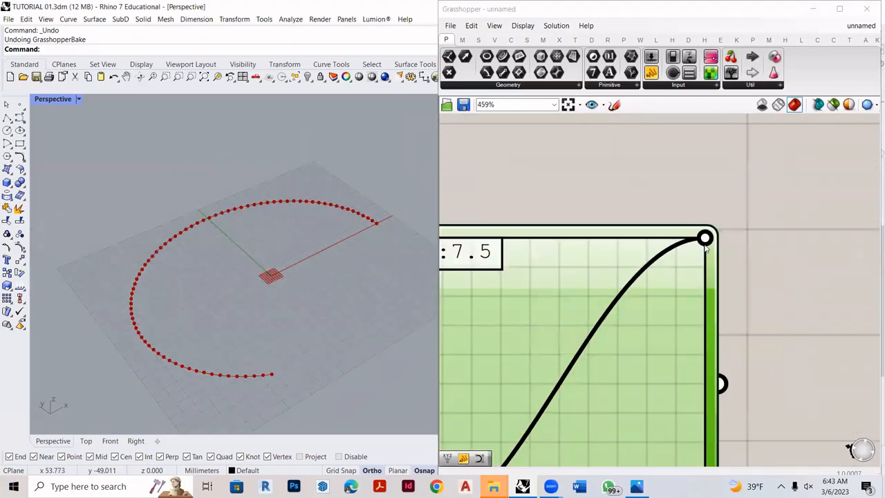
pyautogui.scroll(-4, 705, 239)
pyautogui.moveTo(705, 239); pyautogui.dragTo(638, 240)
pyautogui.scroll(-8, 292, 283)
pyautogui.moveTo(291, 283); pyautogui.dragTo(288, 247, button='right')
pyautogui.scroll(6, 288, 246)
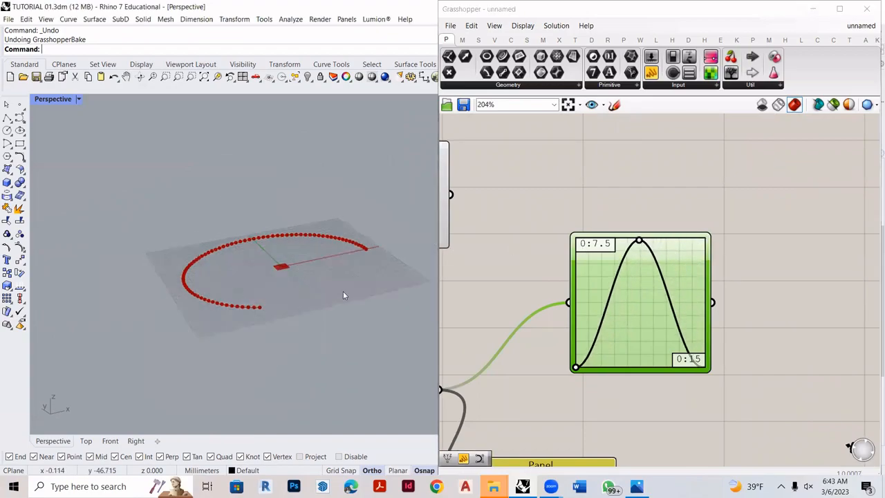
# - Move the Construct Point component past the Graph Mapper to leave space for wiring
pyautogui.scroll(-3, 763, 253)
pyautogui.scroll(2, 736, 254)
pyautogui.moveTo(714, 258); pyautogui.dragTo(714, 283)
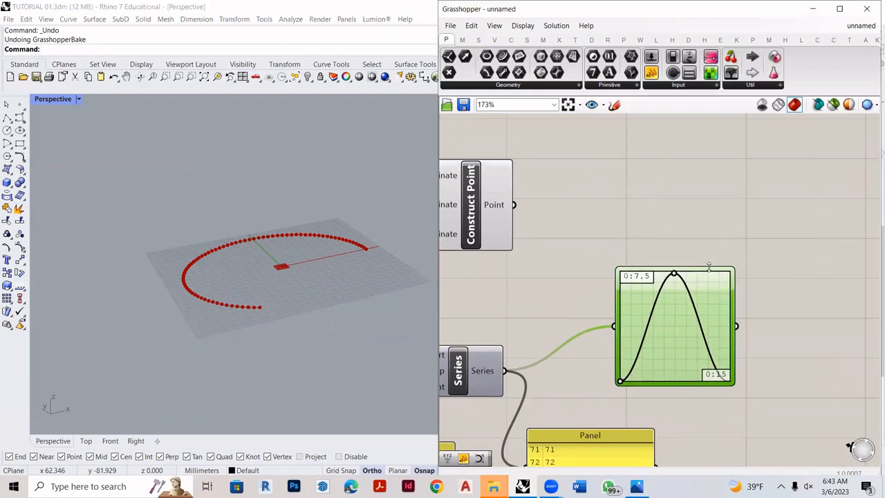
pyautogui.scroll(-2, 648, 244)
pyautogui.scroll(-1, 648, 244)
pyautogui.moveTo(613, 238); pyautogui.dragTo(812, 225)
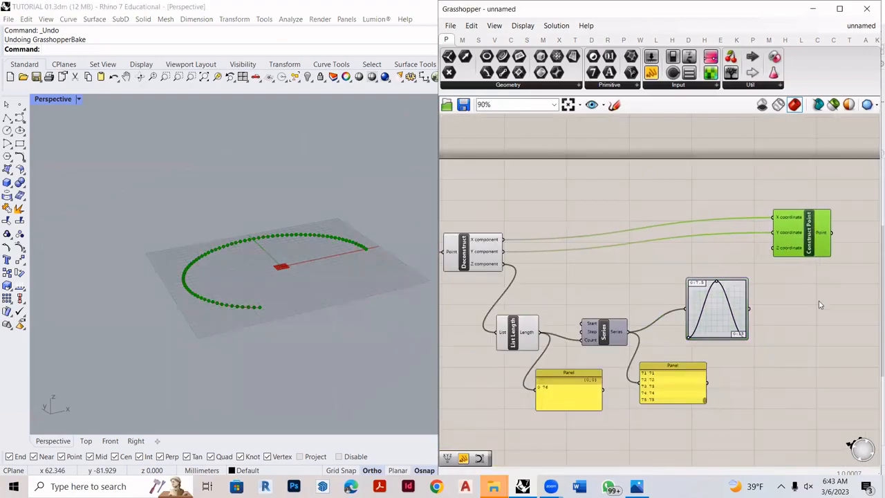
# - Connect the Graph Mapper's output to Construct Point's Z coordinate input and inspect the wavy points in the Rhino viewport
pyautogui.scroll(1, 816, 304)
pyautogui.scroll(4, 265, 246)
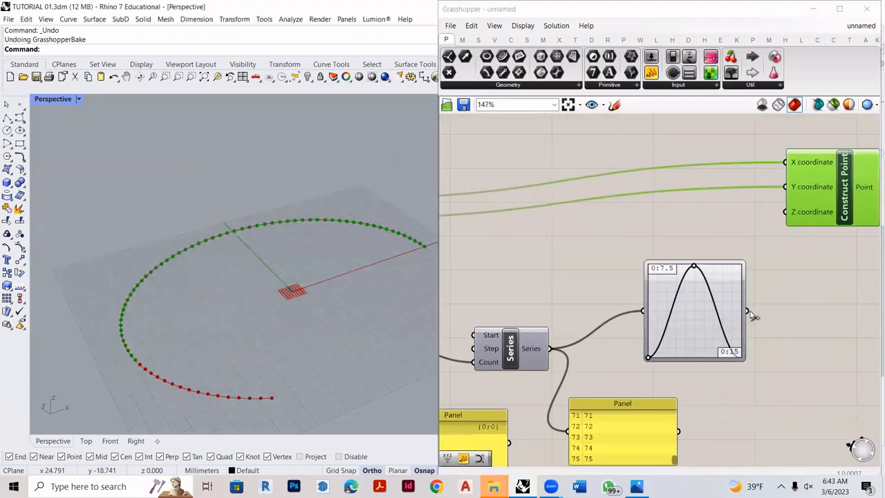
pyautogui.scroll(2, 753, 315)
pyautogui.moveTo(748, 311); pyautogui.dragTo(790, 194)
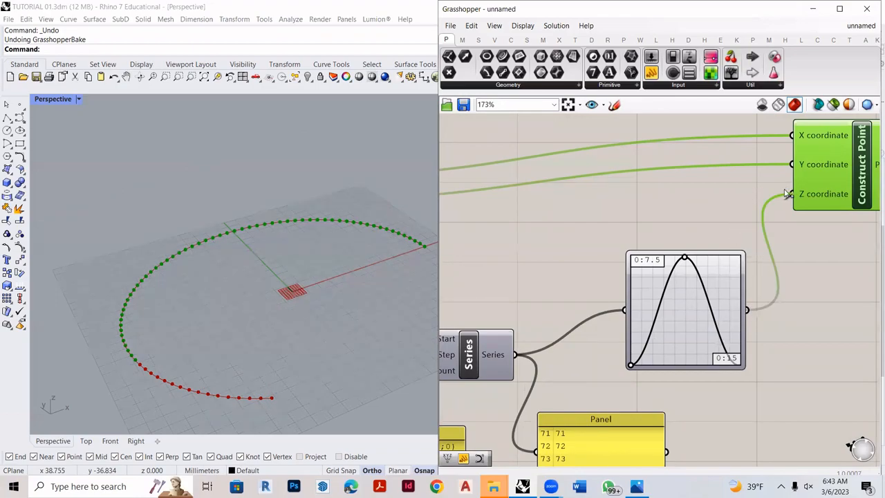
pyautogui.moveTo(254, 302); pyautogui.dragTo(346, 215, button='right')
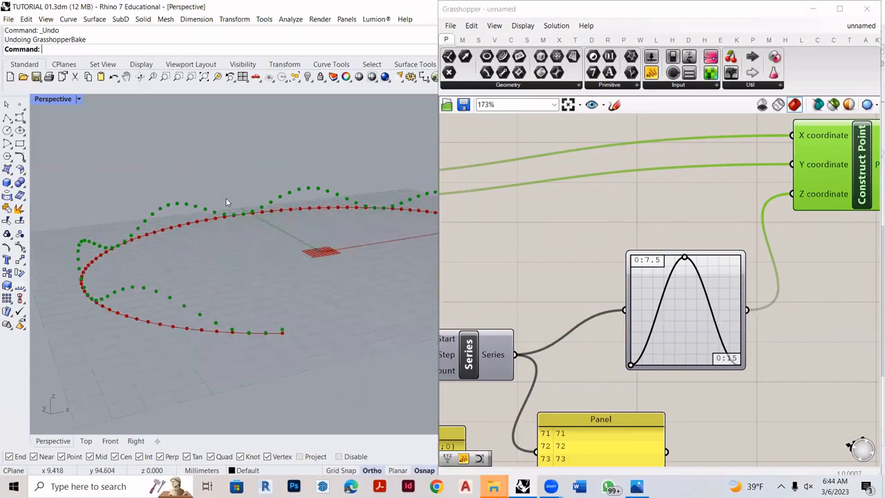
pyautogui.scroll(2, 184, 297)
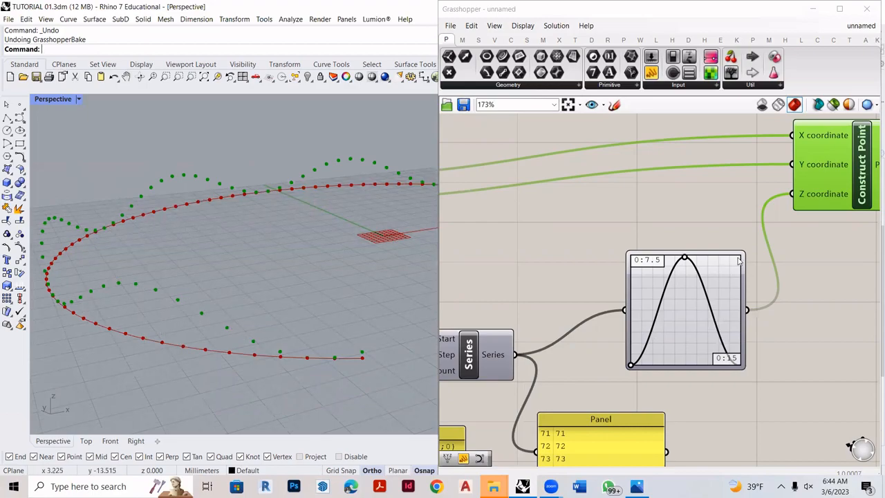
# - Add a Nurbs Curve component in the empty area beyond Construct Point
pyautogui.scroll(-4, 818, 254)
pyautogui.scroll(4, 819, 254)
pyautogui.doubleClick(818, 254)
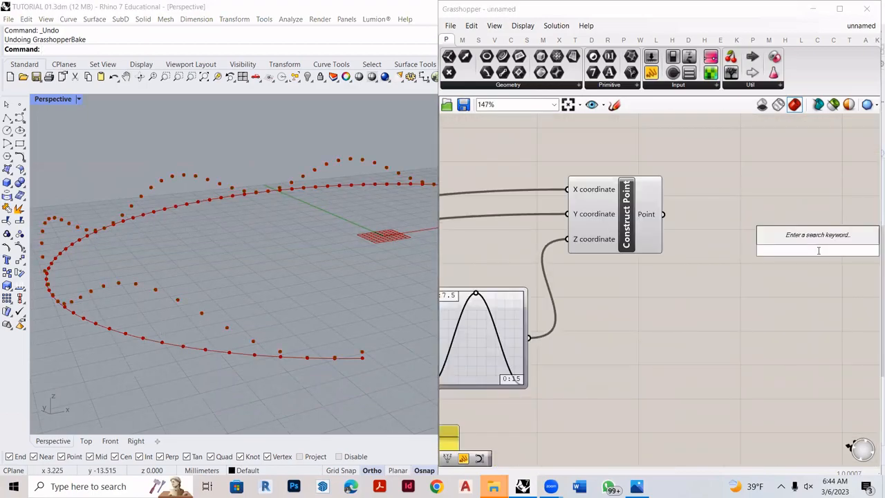
pyautogui.write('unrb')
pyautogui.press('BackSpace')
pyautogui.press('BackSpace')
pyautogui.press('BackSpace')
pyautogui.press('BackSpace')
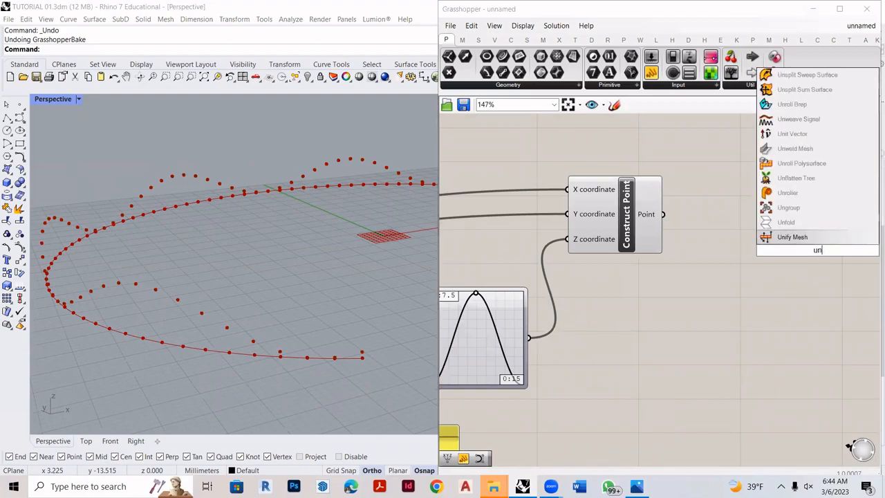
pyautogui.write('nurb')
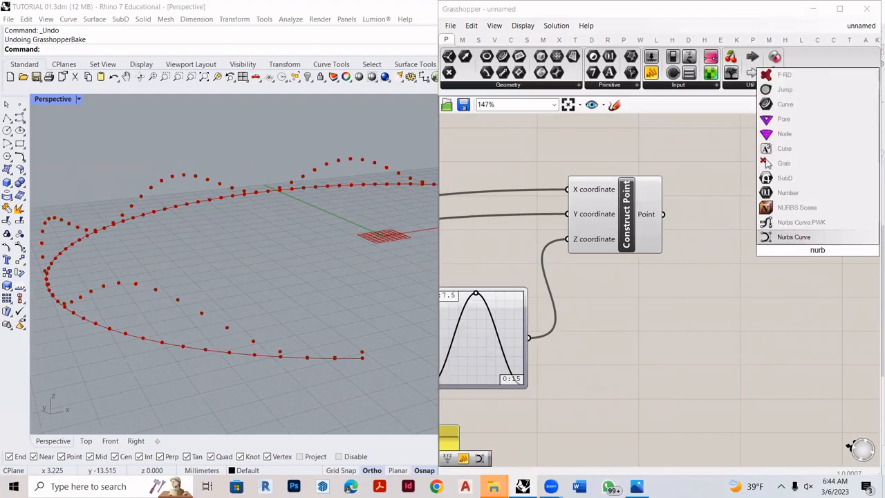
pyautogui.click(806, 238)
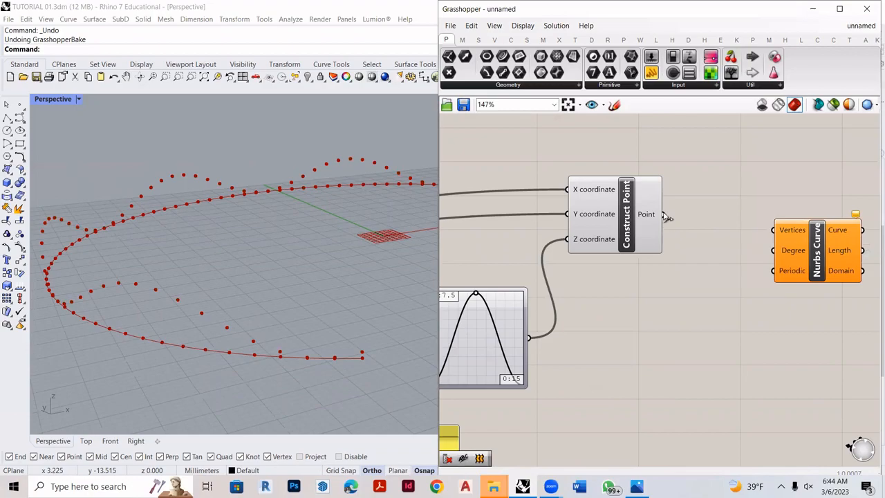
# - Connect Construct Point's Point output to the Nurbs Curve's Vertices input and inspect the curve in the Rhino viewport
pyautogui.moveTo(664, 215); pyautogui.dragTo(785, 226)
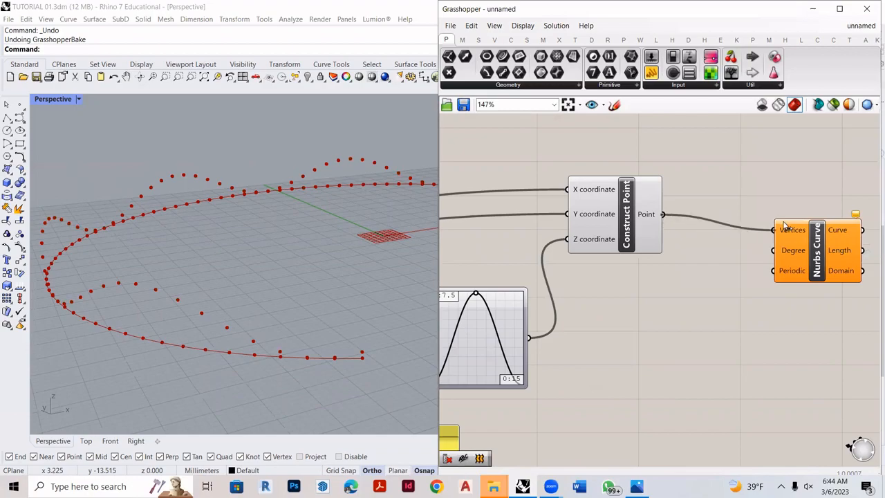
pyautogui.moveTo(268, 272)
pyautogui.mouseDown(button='right')
pyautogui.moveTo(261, 276)
pyautogui.moveTo(359, 304)
pyautogui.moveTo(266, 324)
pyautogui.mouseUp(button='right')
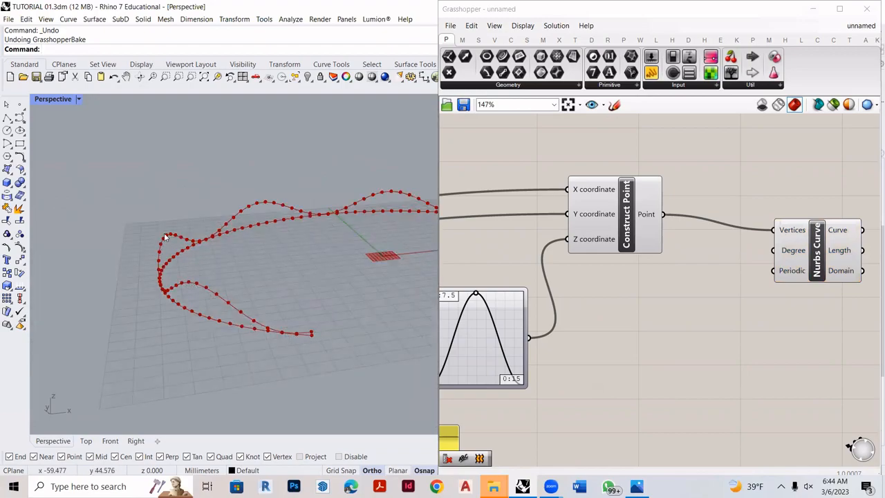
pyautogui.moveTo(276, 222); pyautogui.dragTo(273, 265, button='right')
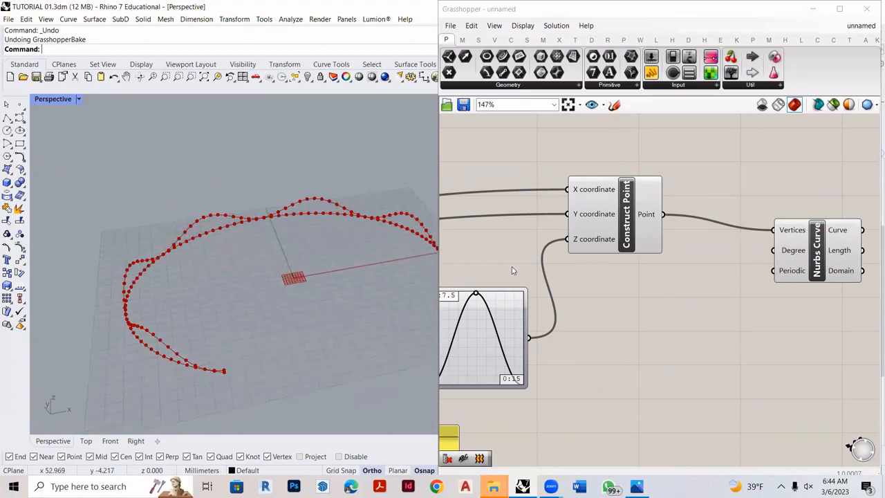
# - Group all components of the definition, from the arc's sliders through the Nurbs Curve
pyautogui.scroll(-7, 719, 285)
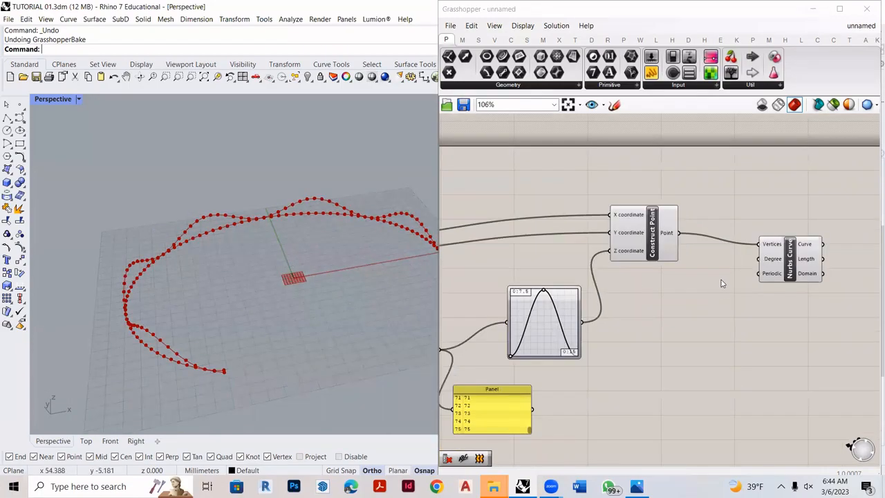
pyautogui.moveTo(797, 357); pyautogui.dragTo(537, 235)
pyautogui.scroll(3, 749, 313)
pyautogui.scroll(4, 698, 311)
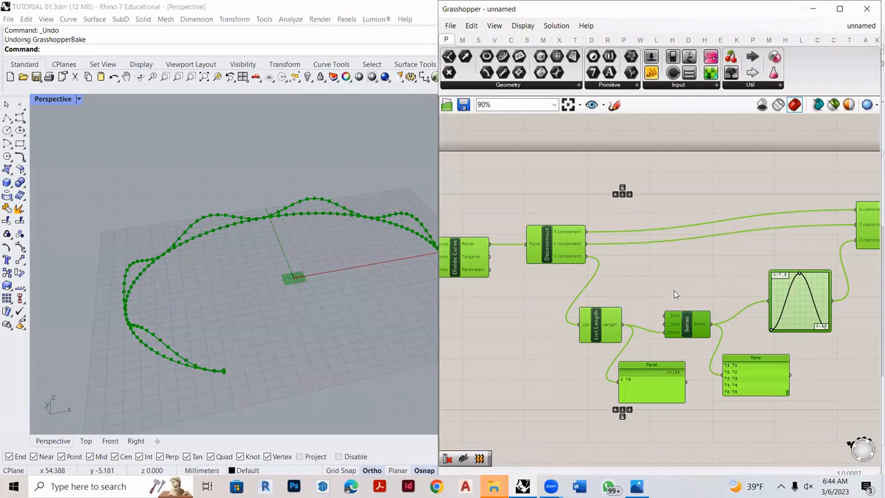
pyautogui.rightClick(672, 282)
pyautogui.click(692, 368)
pyautogui.scroll(-7, 613, 246)
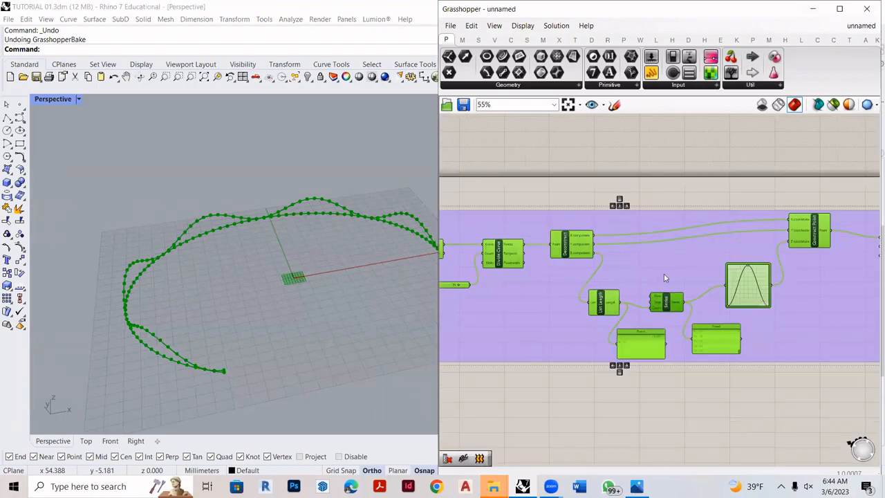
pyautogui.scroll(2, 635, 236)
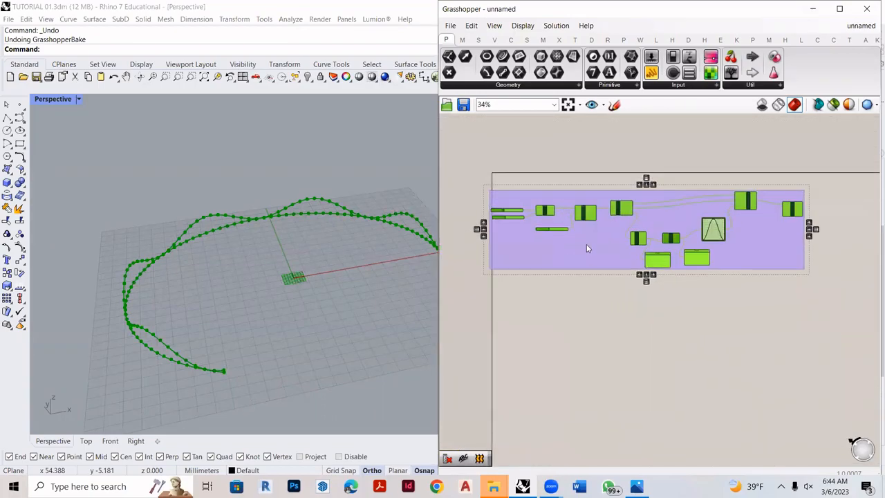
pyautogui.click(585, 245)
# - Duplicate the grouped definition directly below the original and group the copied components
pyautogui.scroll(-1, 598, 240)
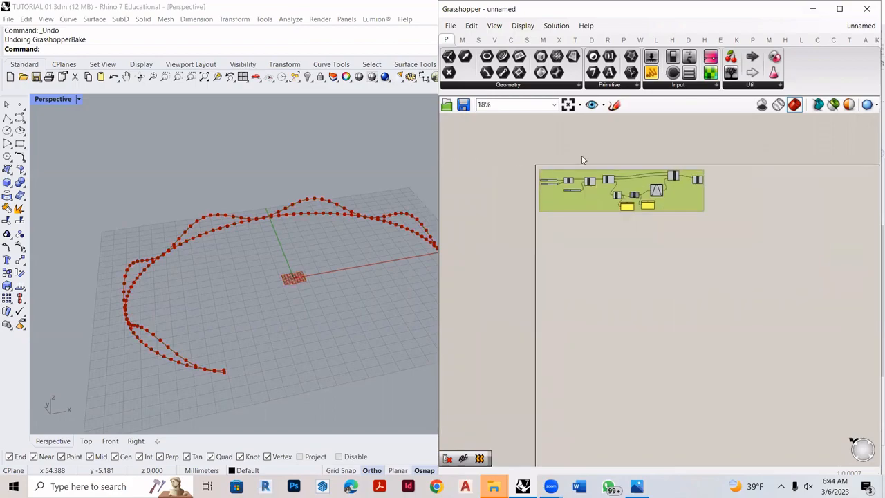
pyautogui.moveTo(593, 212); pyautogui.dragTo(596, 298)
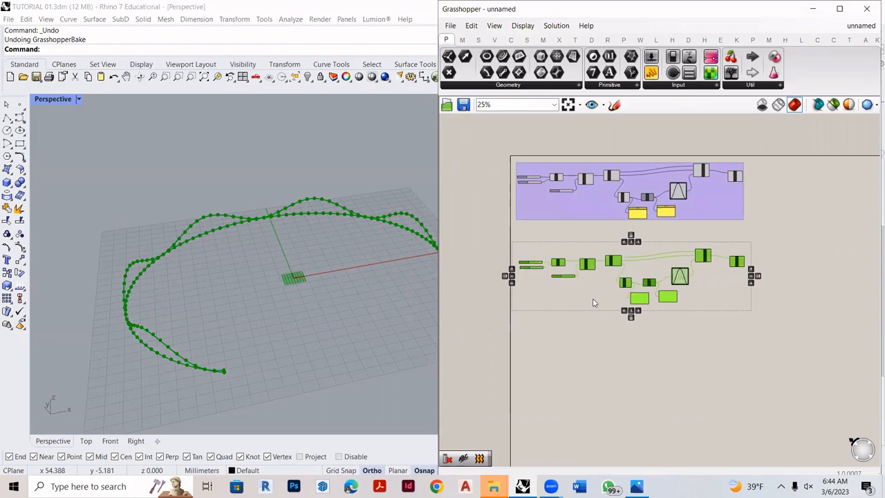
pyautogui.rightClick(632, 331)
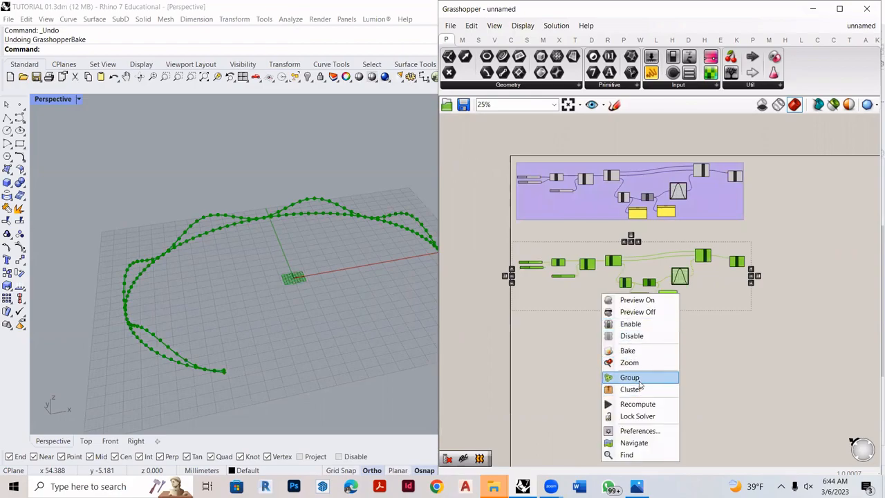
pyautogui.click(639, 376)
# - Place another copy of the definition below the second group and group its components
pyautogui.keyDown('alt'); pyautogui.moveTo(587, 286); pyautogui.dragTo(589, 377); pyautogui.keyUp('alt')
pyautogui.rightClick(588, 377)
pyautogui.click(617, 401)
pyautogui.hotkey('ctrl', 'z')
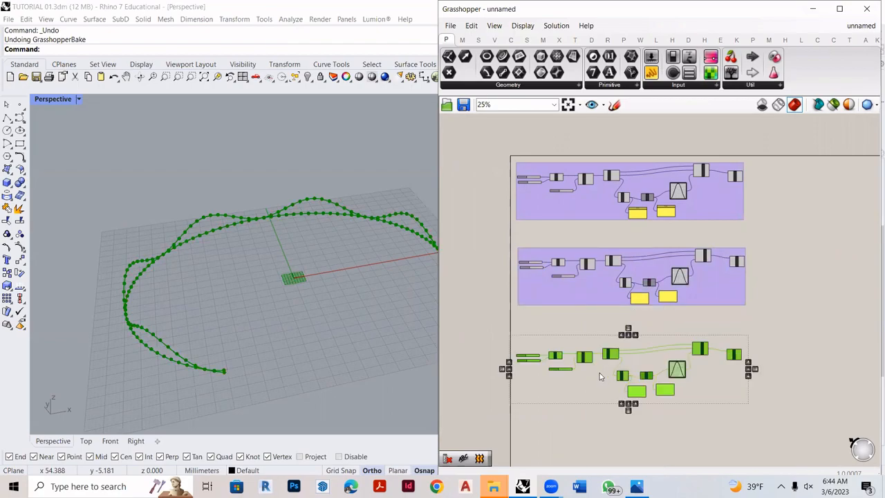
pyautogui.rightClick(599, 373)
pyautogui.click(626, 389)
# - Examine the three stacked component groups on the canvas and the wavy curve in the Rhino viewport
pyautogui.scroll(3, 562, 163)
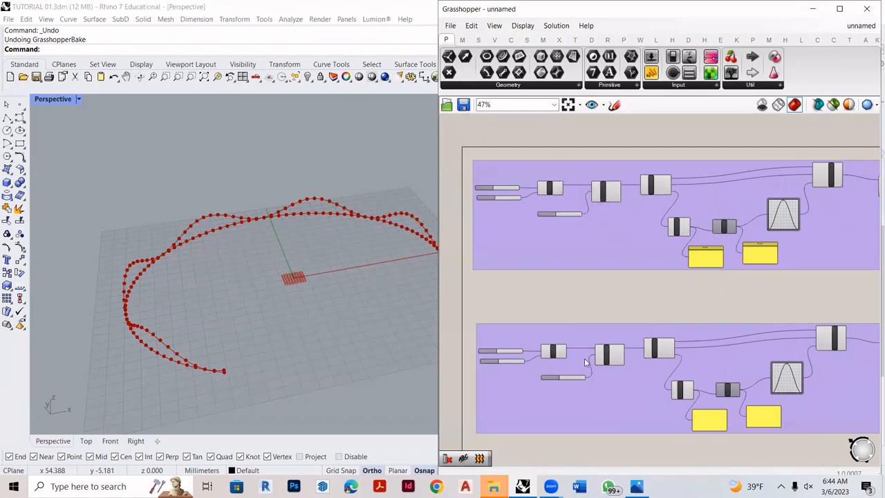
pyautogui.scroll(-4, 537, 212)
pyautogui.scroll(3, 732, 370)
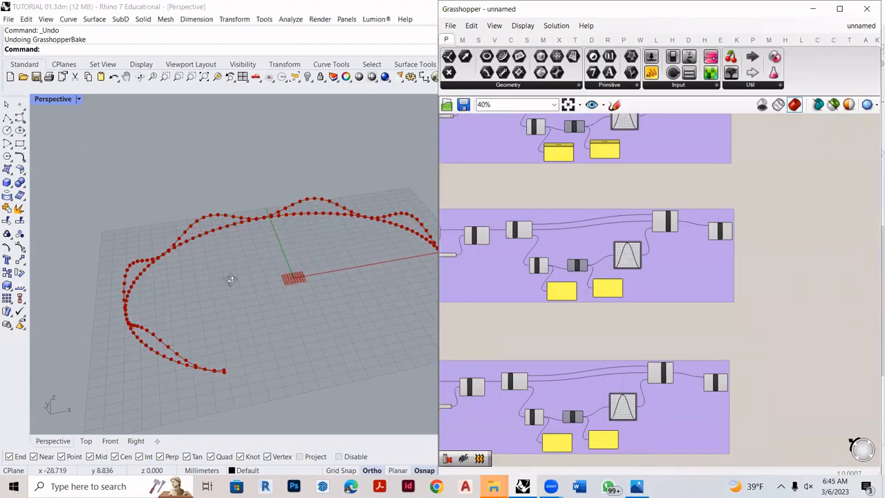
pyautogui.moveTo(231, 279); pyautogui.dragTo(285, 282, button='right')
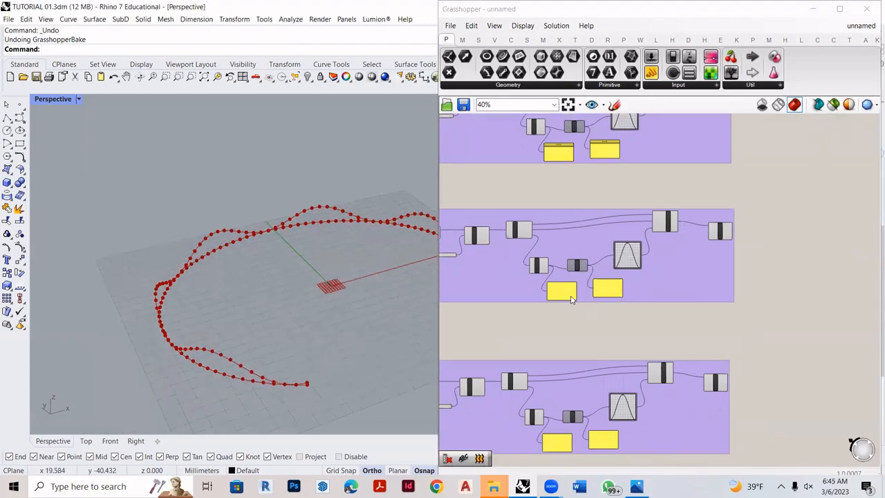
pyautogui.scroll(-3, 570, 298)
pyautogui.scroll(2, 557, 265)
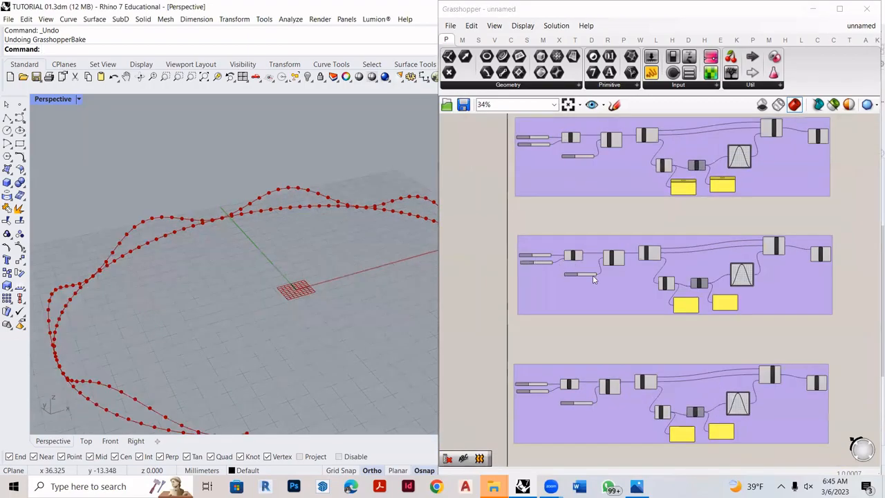
pyautogui.scroll(3, 593, 276)
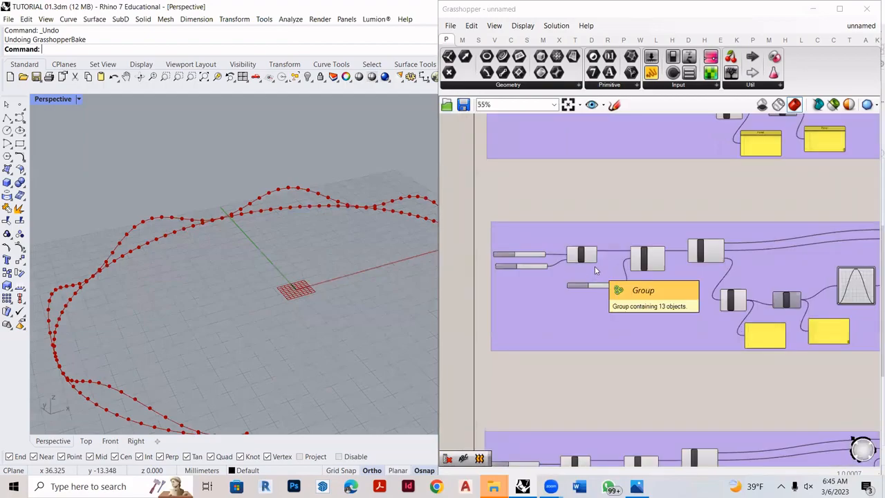
# - Set the arc radius slider in the second group to 45
pyautogui.scroll(-2, 681, 263)
pyautogui.scroll(5, 557, 270)
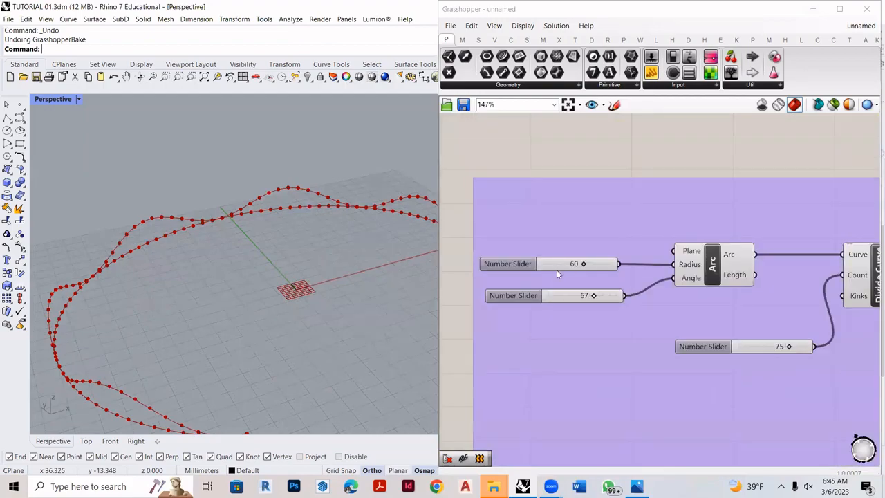
pyautogui.scroll(2, 557, 270)
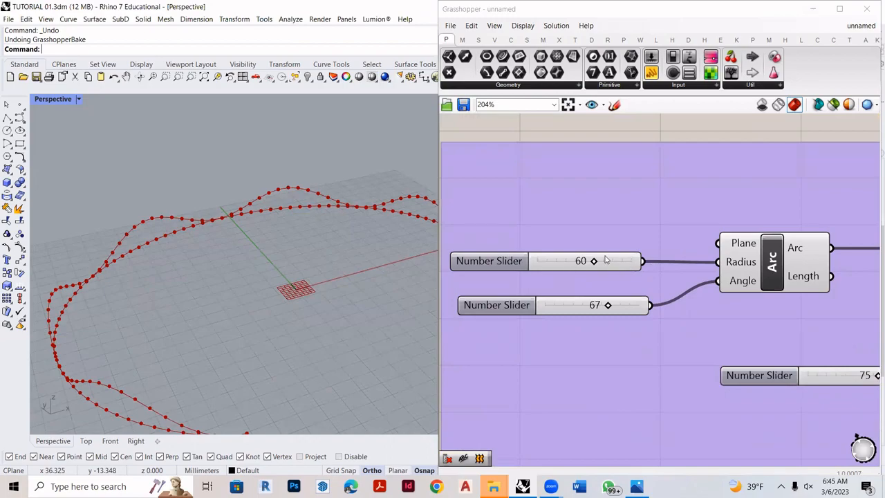
pyautogui.moveTo(257, 231)
pyautogui.mouseDown(button='right')
pyautogui.moveTo(256, 257)
pyautogui.moveTo(266, 228)
pyautogui.mouseUp(button='right')
pyautogui.doubleClick(546, 263)
pyautogui.write('45')
pyautogui.press('Return')
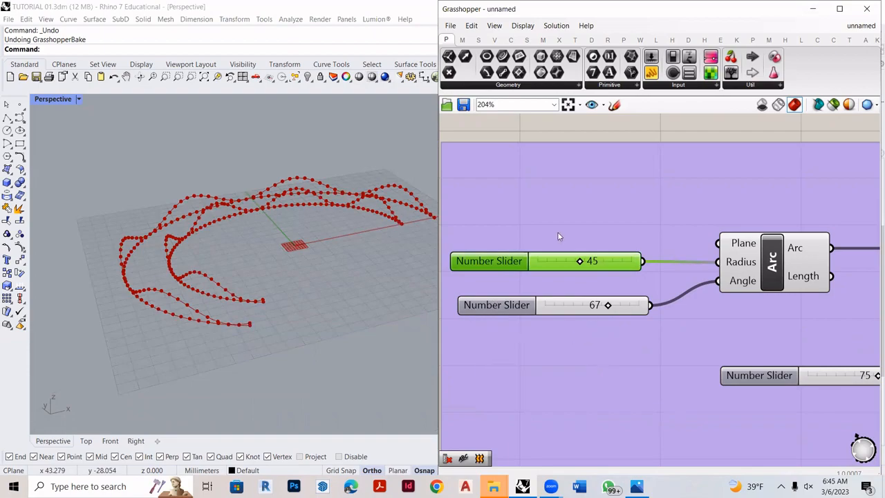
# - Set the third group's arc radius slider to 74 and its angle slider to 73
pyautogui.scroll(-5, 559, 236)
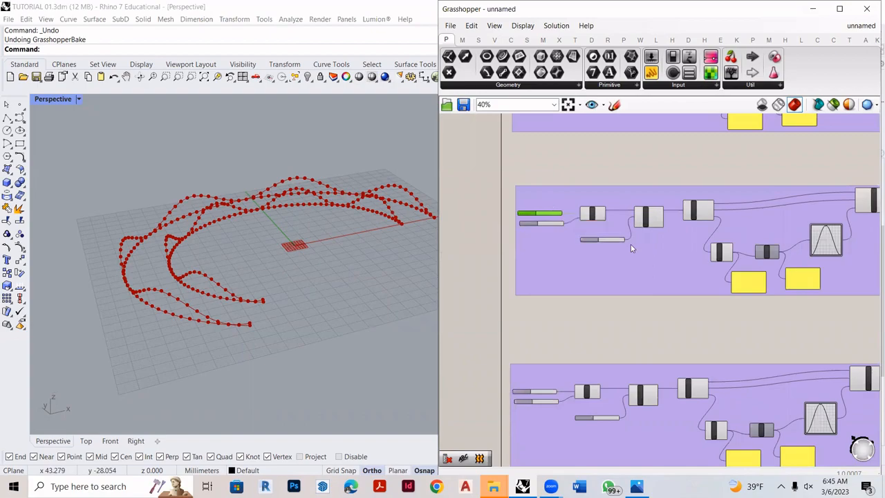
pyautogui.scroll(5, 573, 267)
pyautogui.doubleClick(599, 287)
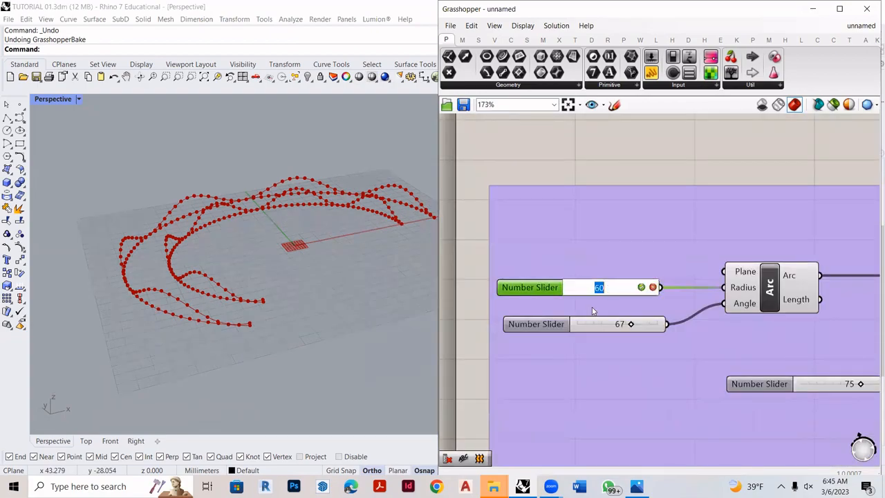
pyautogui.write('74')
pyautogui.press('Return')
pyautogui.click(599, 328)
pyautogui.doubleClick(598, 326)
pyautogui.write('73')
pyautogui.press('Return')
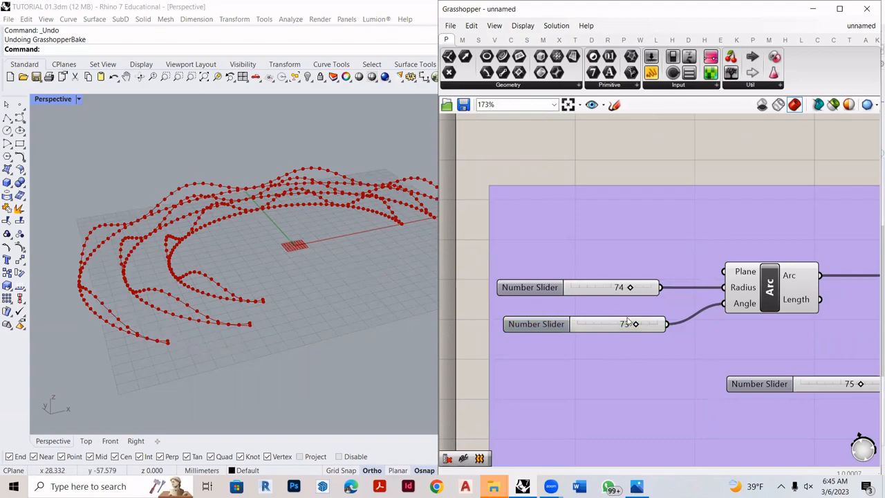
# - Examine the three nested sets of arcs and wavy curves in the Rhino viewport, highlighting all three component groups
pyautogui.scroll(-3, 620, 311)
pyautogui.scroll(3, 794, 280)
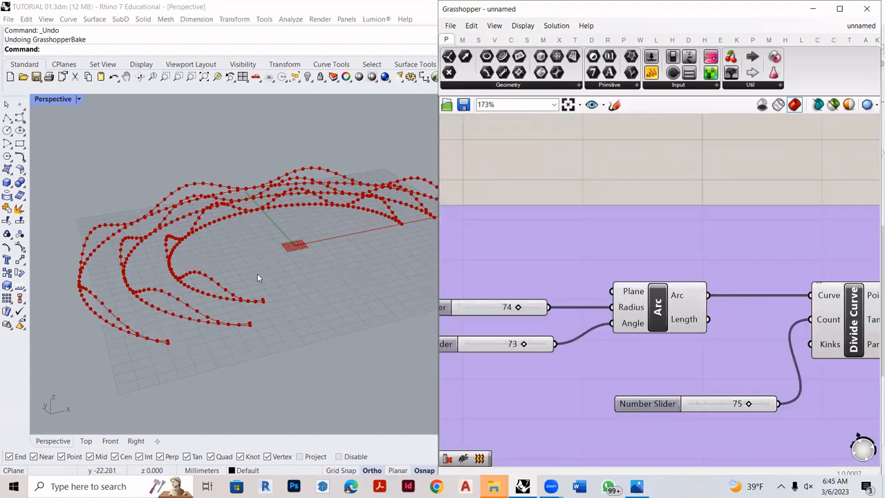
pyautogui.scroll(-5, 257, 273)
pyautogui.moveTo(257, 273); pyautogui.dragTo(247, 300, button='right')
pyautogui.scroll(5, 204, 301)
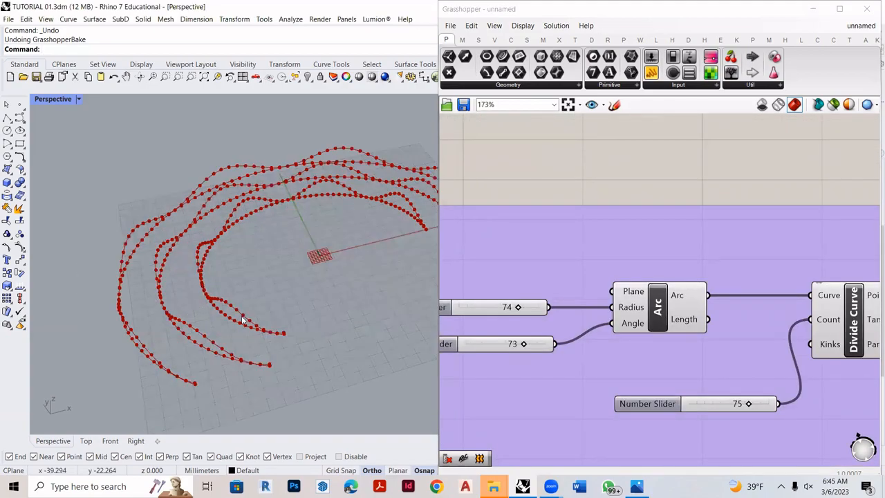
pyautogui.moveTo(302, 288)
pyautogui.mouseDown(button='right')
pyautogui.moveTo(196, 267)
pyautogui.moveTo(269, 311)
pyautogui.moveTo(286, 292)
pyautogui.mouseUp(button='right')
pyautogui.scroll(3, 253, 260)
pyautogui.scroll(-3, 684, 313)
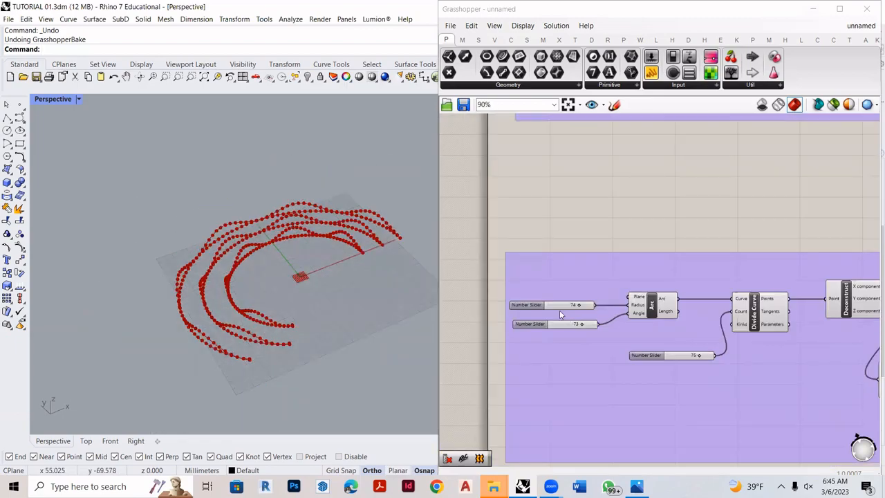
pyautogui.scroll(-7, 552, 302)
pyautogui.scroll(3, 845, 217)
pyautogui.scroll(-2, 737, 210)
pyautogui.moveTo(727, 166); pyautogui.dragTo(466, 392)
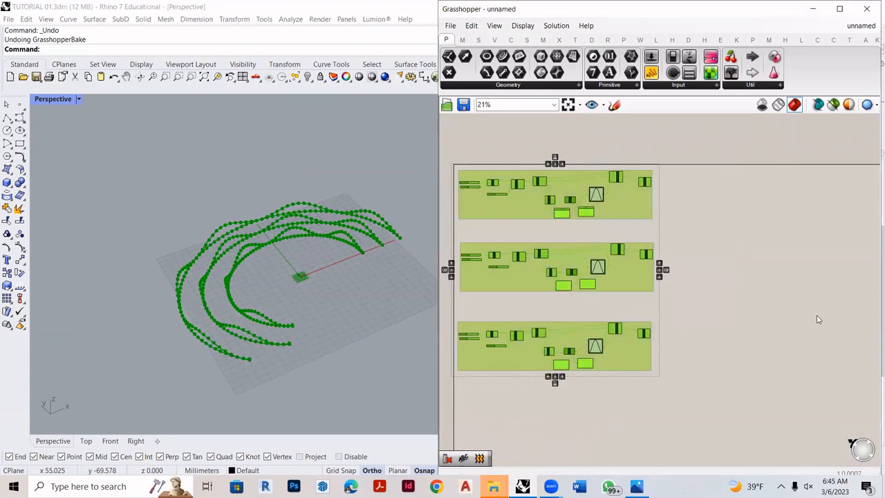
pyautogui.scroll(3, 352, 284)
pyautogui.moveTo(288, 184); pyautogui.dragTo(277, 176, button='right')
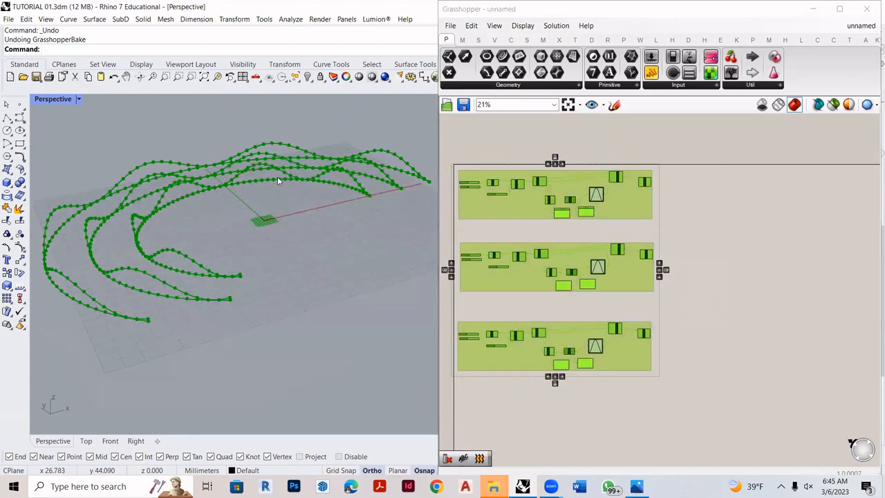
pyautogui.click(705, 227)
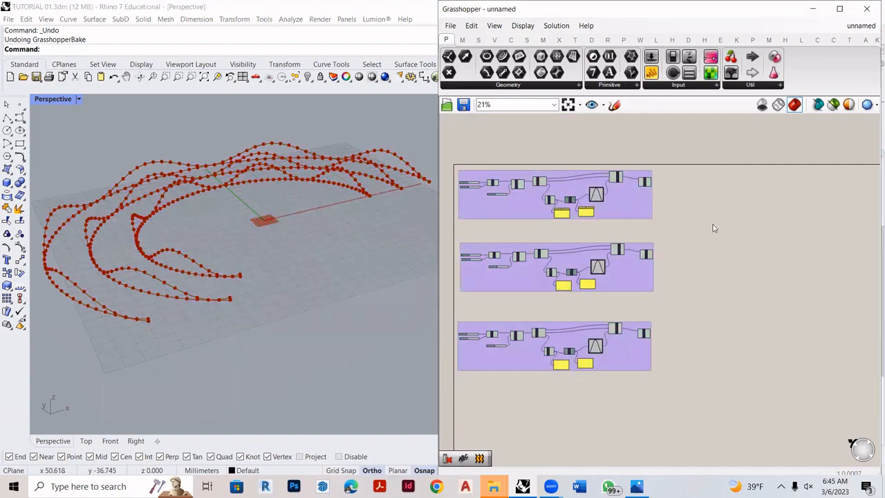
# - Add a Loft component on the empty canvas beside the Nurbs Curve components
pyautogui.scroll(2, 734, 235)
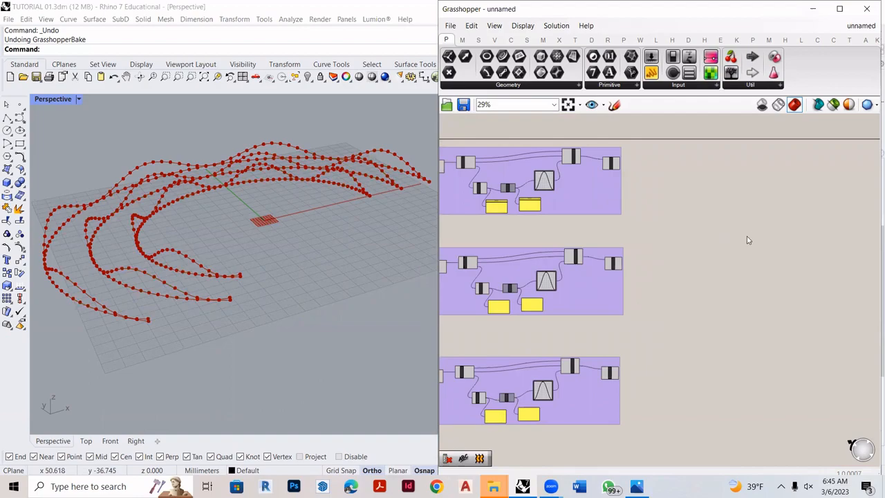
pyautogui.scroll(5, 597, 272)
pyautogui.doubleClick(623, 279)
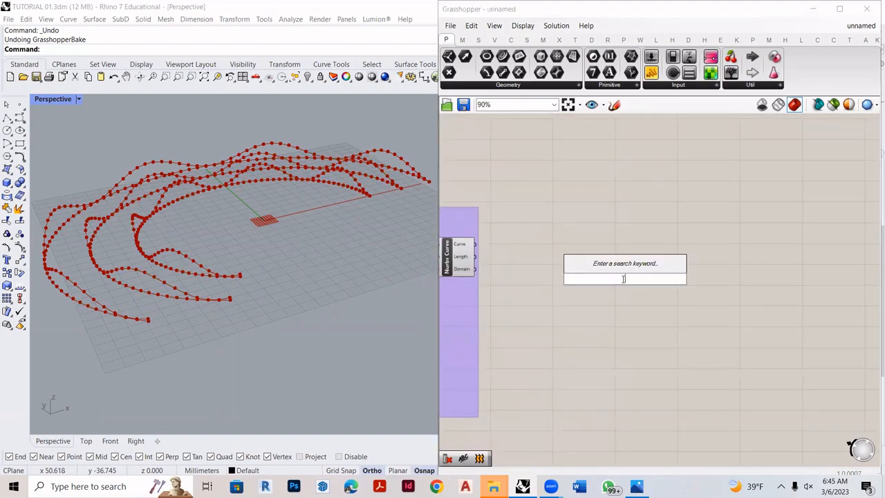
pyautogui.write('of')
pyautogui.press('BackSpace')
pyautogui.press('BackSpace')
pyautogui.write('loft')
pyautogui.press('Return')
# - Sketch three wavy lines joined by cross strokes on the canvas to illustrate lofting, and discard the sketch
pyautogui.moveTo(180, 187); pyautogui.dragTo(271, 233, button='right')
pyautogui.scroll(3, 136, 207)
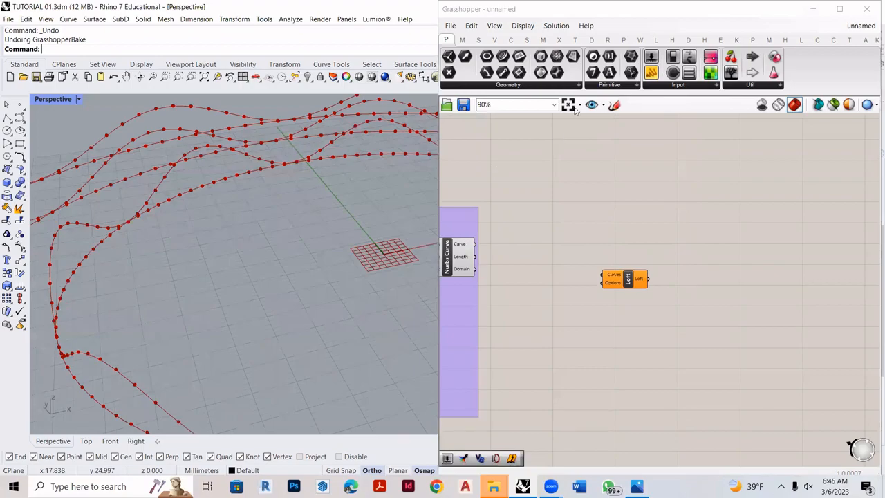
pyautogui.click(614, 104)
pyautogui.scroll(-2, 537, 270)
pyautogui.scroll(2, 537, 270)
pyautogui.moveTo(557, 303)
pyautogui.mouseDown()
pyautogui.moveTo(705, 305)
pyautogui.moveTo(833, 277)
pyautogui.mouseUp()
pyautogui.moveTo(555, 338); pyautogui.dragTo(854, 303)
pyautogui.moveTo(533, 270); pyautogui.dragTo(842, 249)
pyautogui.moveTo(549, 263); pyautogui.dragTo(579, 324)
pyautogui.moveTo(580, 251); pyautogui.dragTo(608, 332)
pyautogui.moveTo(605, 229); pyautogui.dragTo(646, 304)
pyautogui.moveTo(630, 207); pyautogui.dragTo(664, 267)
pyautogui.moveTo(681, 222)
pyautogui.mouseDown()
pyautogui.moveTo(697, 270)
pyautogui.moveTo(734, 272)
pyautogui.mouseUp()
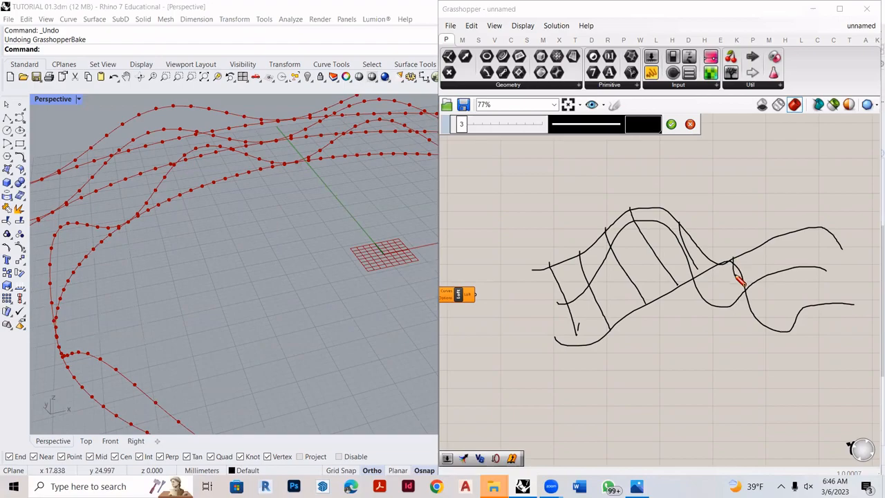
pyautogui.click(688, 123)
# - Move the first and third groups closer to the second and place the Loft component near their Nurbs Curve components
pyautogui.scroll(-5, 761, 284)
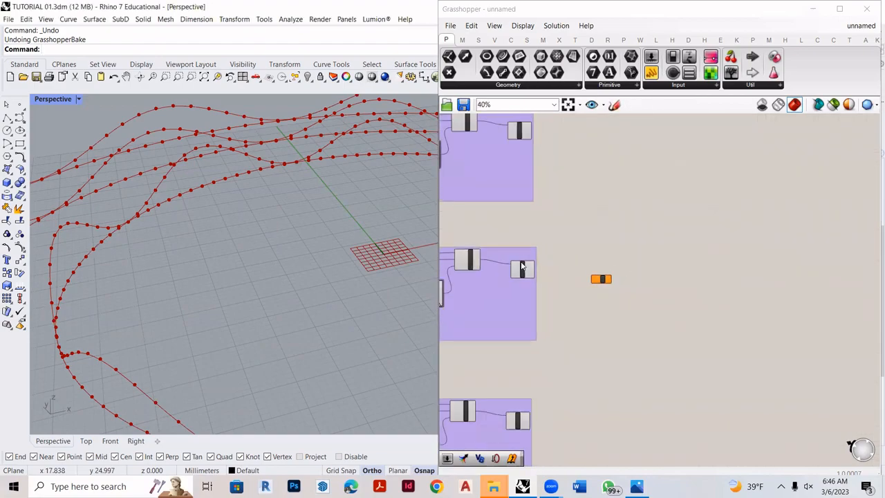
pyautogui.scroll(-1, 522, 266)
pyautogui.moveTo(517, 395); pyautogui.dragTo(526, 284)
pyautogui.moveTo(524, 158); pyautogui.dragTo(525, 244)
pyautogui.scroll(5, 588, 275)
pyautogui.moveTo(684, 299); pyautogui.dragTo(611, 232)
pyautogui.scroll(2, 503, 222)
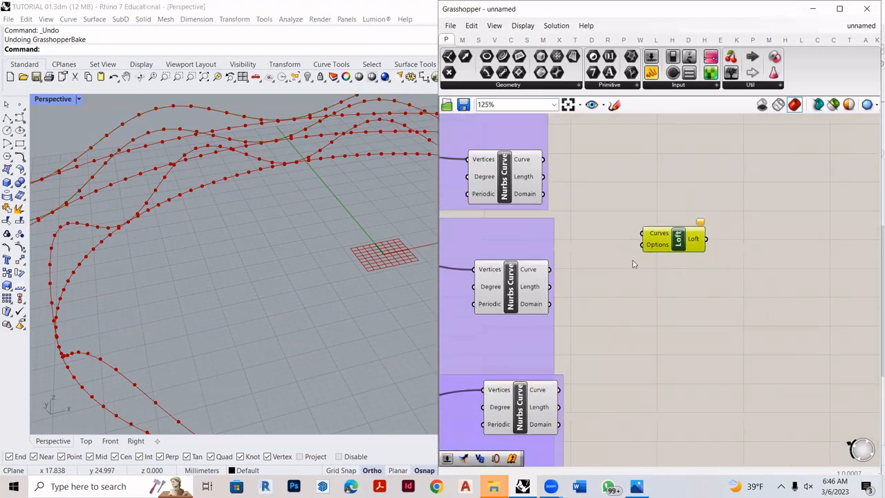
# - Connect the Nurbs Curve outputs to the Loft's Curves input in first, second, third group order and inspect the surface
pyautogui.moveTo(544, 160); pyautogui.dragTo(643, 234)
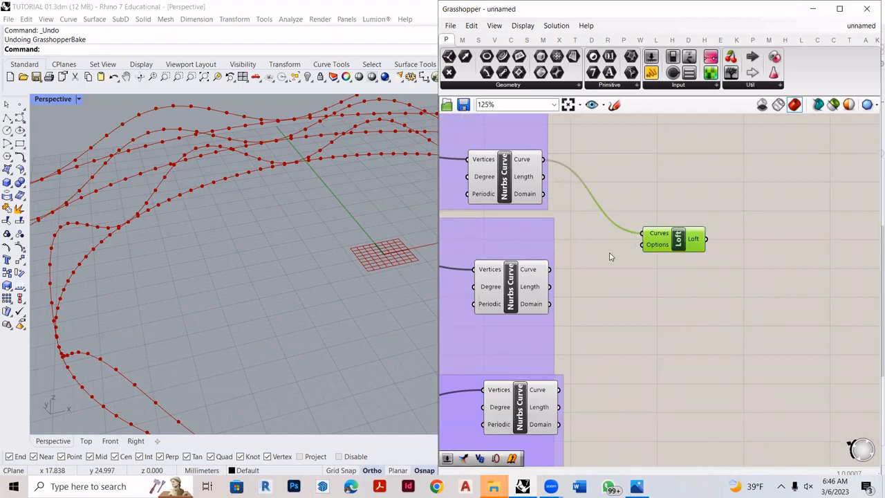
pyautogui.moveTo(550, 270); pyautogui.dragTo(643, 234)
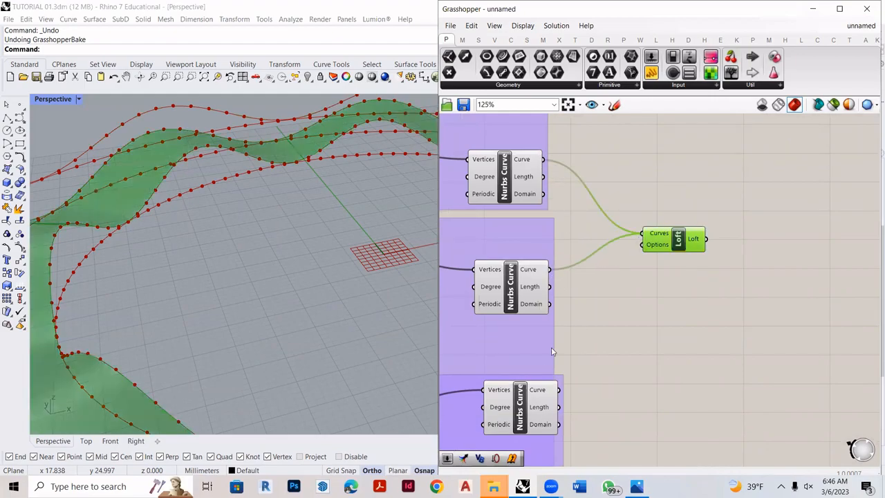
pyautogui.moveTo(560, 393); pyautogui.dragTo(650, 237)
pyautogui.scroll(2, 659, 235)
pyautogui.scroll(3, 658, 235)
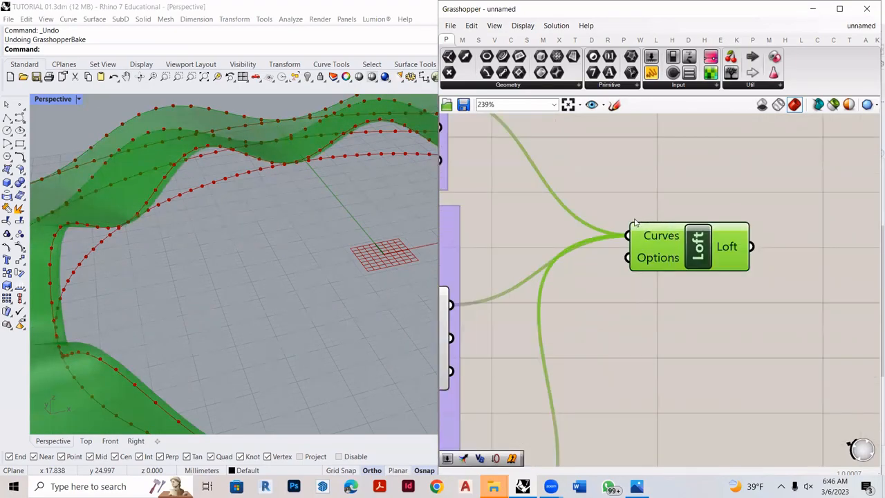
pyautogui.moveTo(325, 249); pyautogui.dragTo(351, 324, button='right')
pyautogui.scroll(-3, 737, 305)
pyautogui.scroll(1, 583, 312)
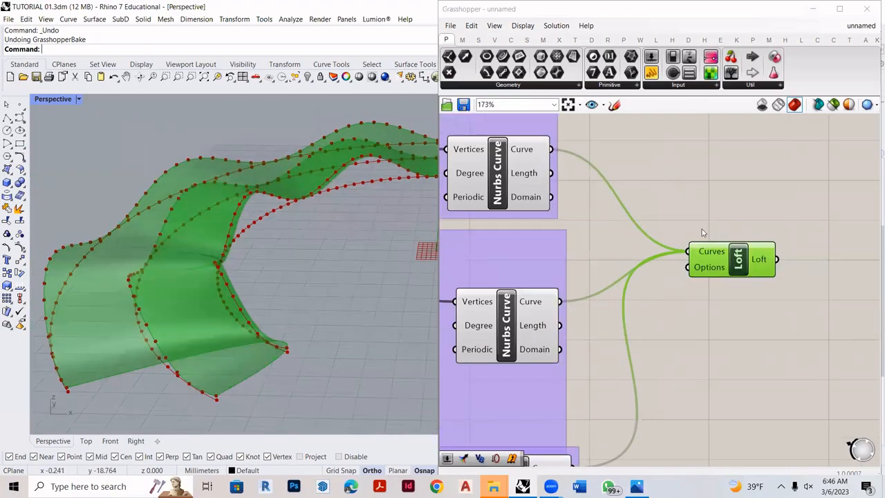
pyautogui.click(726, 233)
pyautogui.moveTo(739, 247); pyautogui.dragTo(744, 241)
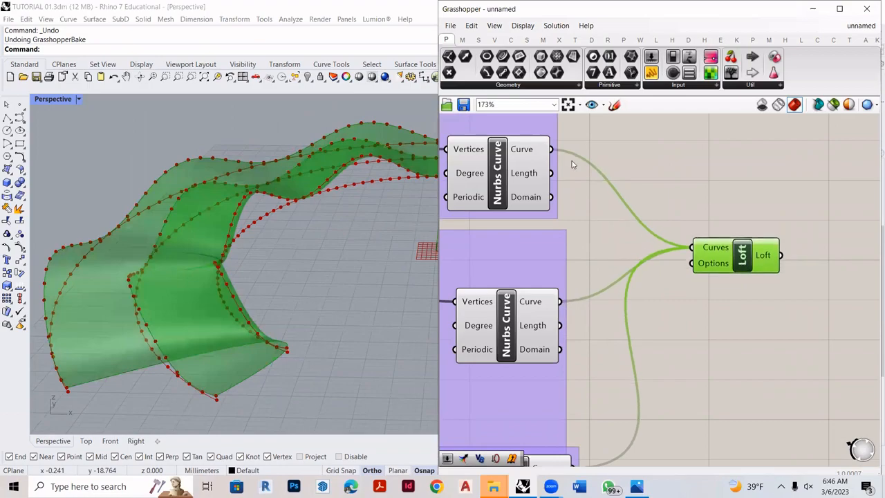
# - Disconnect all three Nurbs Curve outputs from the Loft's Curves input
pyautogui.moveTo(559, 301); pyautogui.dragTo(592, 299)
pyautogui.keyDown('ctrl'); pyautogui.moveTo(685, 249); pyautogui.dragTo(686, 249); pyautogui.keyUp('ctrl')
pyautogui.scroll(-3, 602, 242)
pyautogui.keyDown('ctrl'); pyautogui.moveTo(584, 381); pyautogui.dragTo(660, 249); pyautogui.keyUp('ctrl')
pyautogui.click(566, 185)
pyautogui.moveTo(608, 208); pyautogui.dragTo(664, 249)
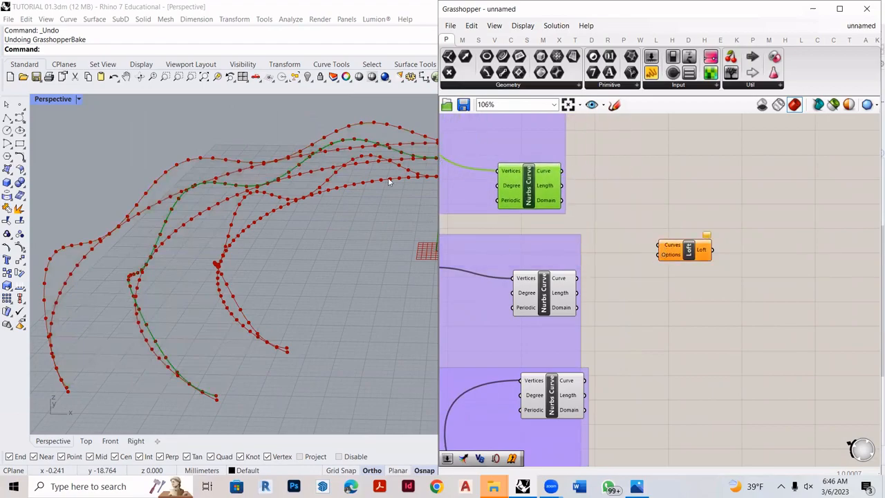
# - Identify each Nurbs Curve in the viewport and connect them to the Loft's Curves input from innermost to outermost: second, first, third group
pyautogui.click(547, 299)
pyautogui.click(551, 399)
pyautogui.click(545, 184)
pyautogui.click(559, 296)
pyautogui.moveTo(577, 278); pyautogui.dragTo(658, 245)
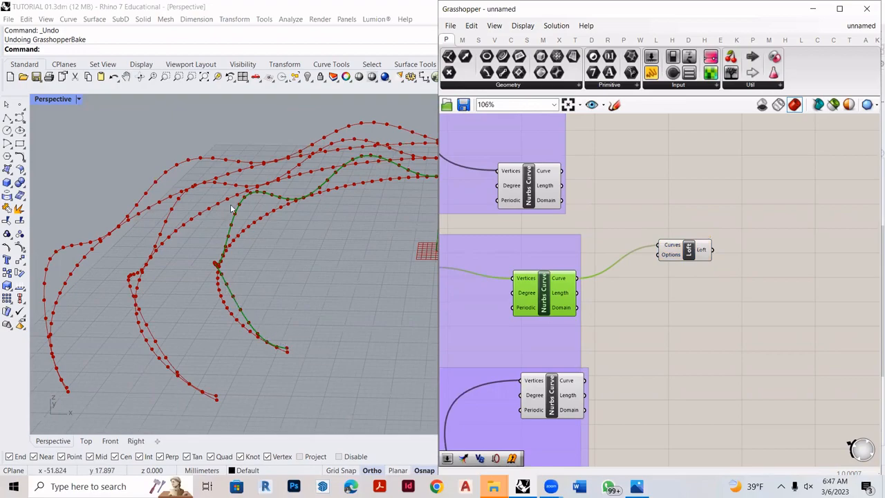
pyautogui.moveTo(344, 193); pyautogui.dragTo(325, 249, button='right')
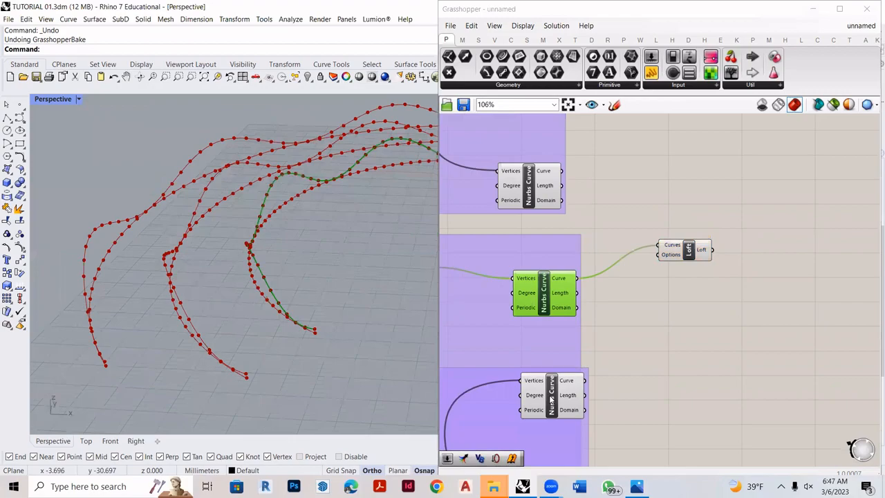
pyautogui.click(551, 400)
pyautogui.click(558, 171)
pyautogui.keyDown('shift'); pyautogui.moveTo(562, 171); pyautogui.dragTo(659, 246); pyautogui.keyUp('shift')
pyautogui.keyDown('shift'); pyautogui.moveTo(585, 381); pyautogui.dragTo(662, 251); pyautogui.keyUp('shift')
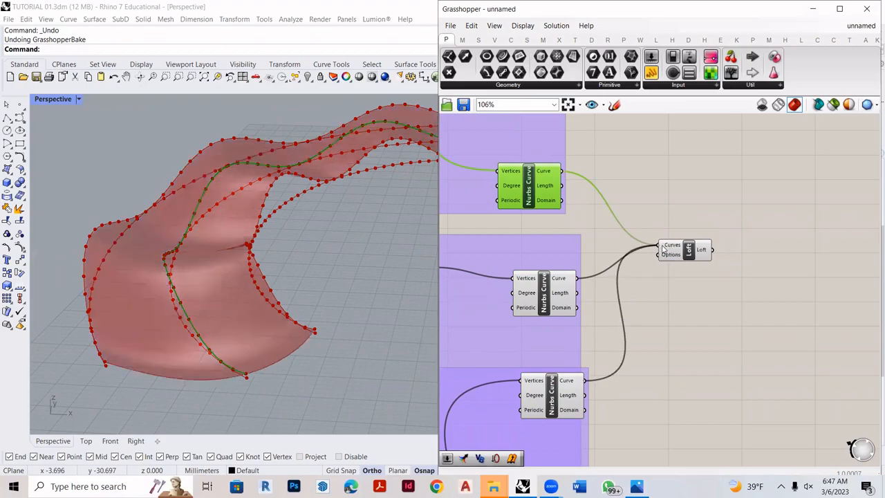
# - Examine the lofted wavy surface from several angles in the Rhino viewport with the Loft component highlighted
pyautogui.moveTo(295, 277)
pyautogui.mouseDown(button='right')
pyautogui.moveTo(306, 247)
pyautogui.moveTo(293, 272)
pyautogui.moveTo(251, 250)
pyautogui.moveTo(222, 268)
pyautogui.moveTo(220, 291)
pyautogui.moveTo(275, 298)
pyautogui.moveTo(287, 289)
pyautogui.moveTo(294, 260)
pyautogui.mouseUp(button='right')
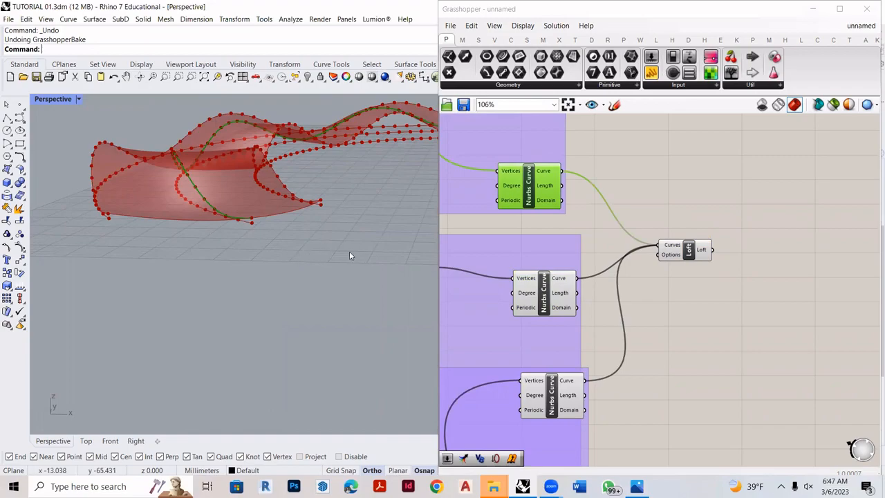
pyautogui.scroll(-5, 412, 277)
pyautogui.scroll(3, 380, 223)
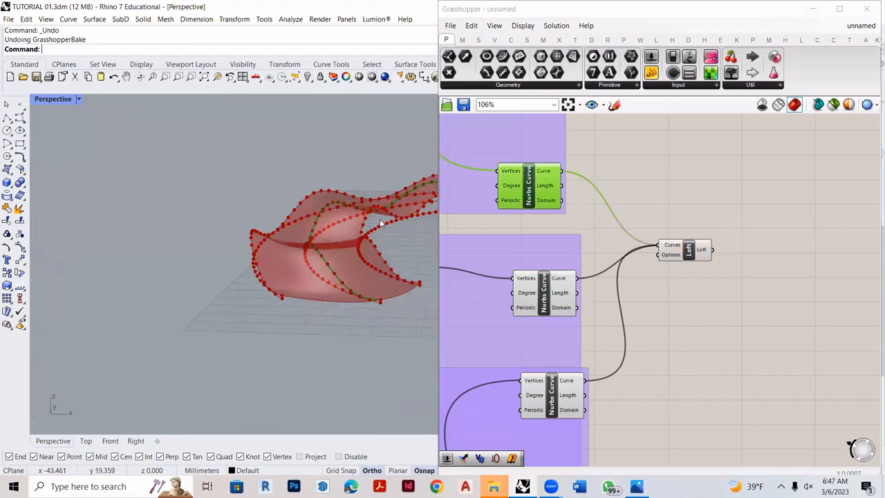
pyautogui.scroll(-4, 340, 249)
pyautogui.scroll(-7, 642, 272)
pyautogui.scroll(4, 678, 265)
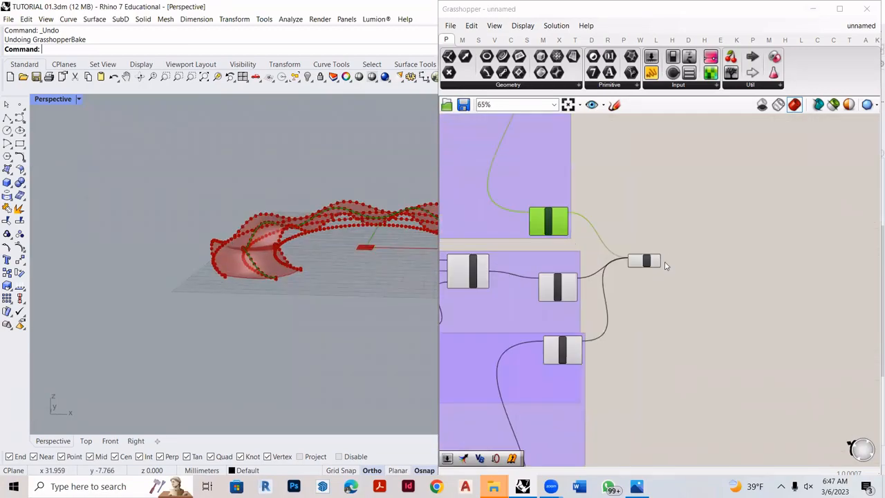
pyautogui.scroll(8, 666, 266)
pyautogui.click(666, 267)
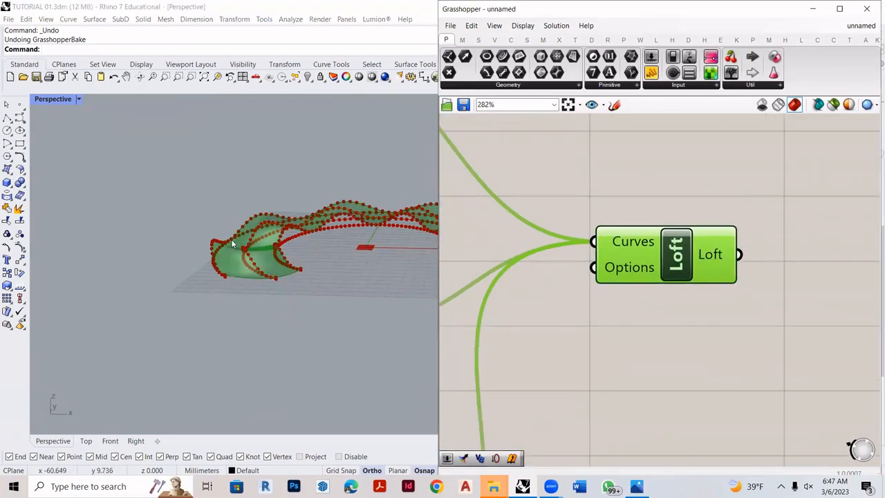
pyautogui.scroll(4, 232, 244)
pyautogui.scroll(-7, 636, 267)
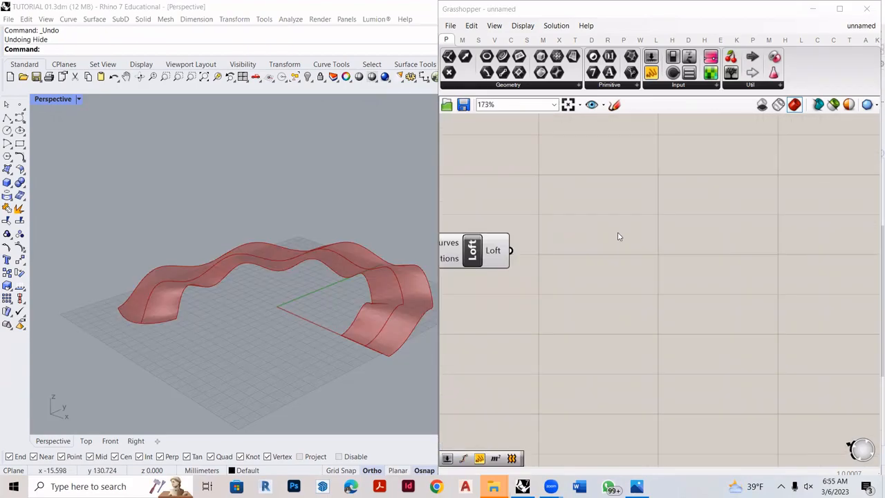
pyautogui.scroll(-3, 587, 298)
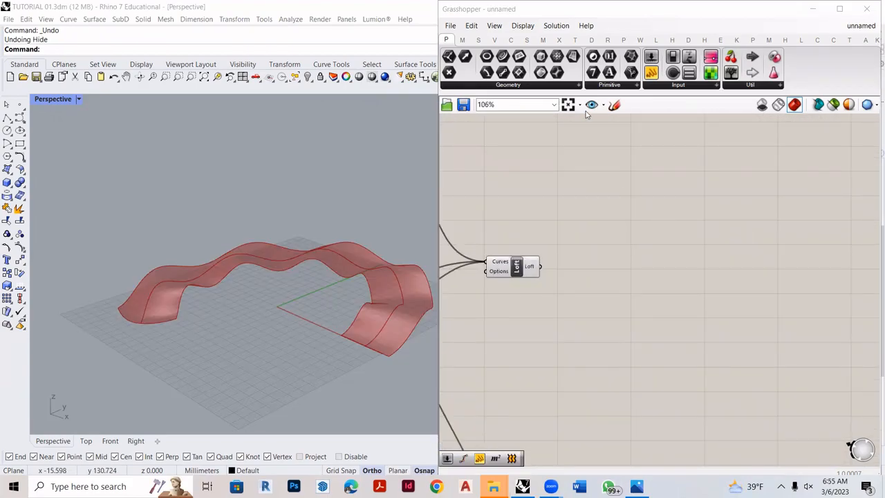
# - Sketch two freehand wavy curves, one above the other, on the empty canvas beside the Loft component
pyautogui.click(615, 105)
pyautogui.scroll(3, 397, 297)
pyautogui.moveTo(578, 365)
pyautogui.mouseDown()
pyautogui.moveTo(701, 324)
pyautogui.moveTo(847, 330)
pyautogui.mouseUp()
pyautogui.moveTo(607, 418)
pyautogui.mouseDown()
pyautogui.moveTo(636, 378)
pyautogui.moveTo(858, 381)
pyautogui.mouseUp()
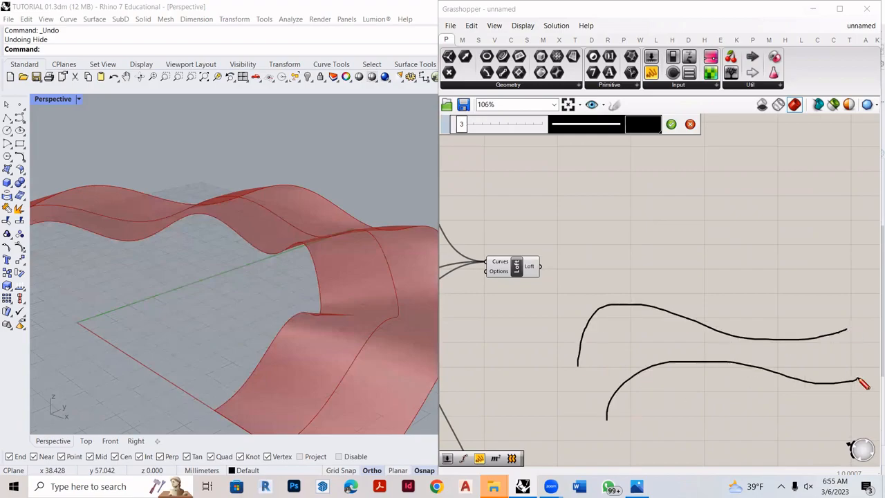
pyautogui.scroll(-3, 408, 340)
pyautogui.scroll(3, 347, 347)
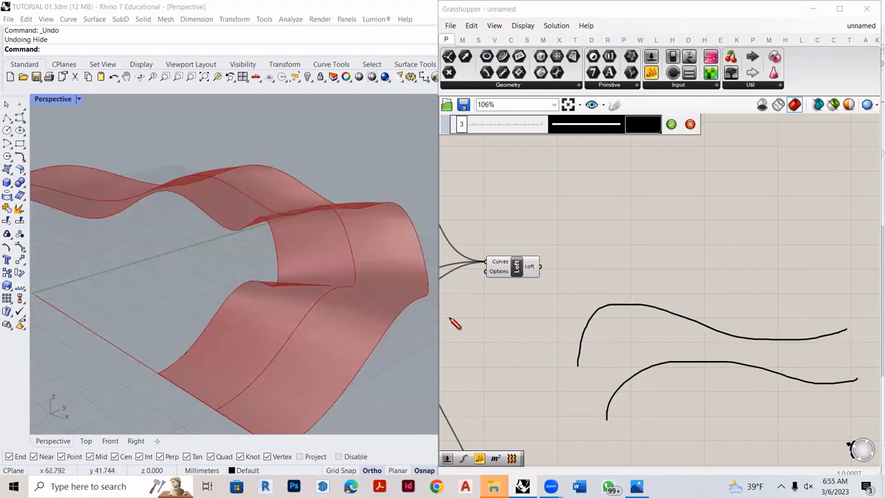
# - Sketch seven cross strokes joining the two freehand wavy curves, and discard the whole sketch
pyautogui.moveTo(575, 325); pyautogui.dragTo(603, 386)
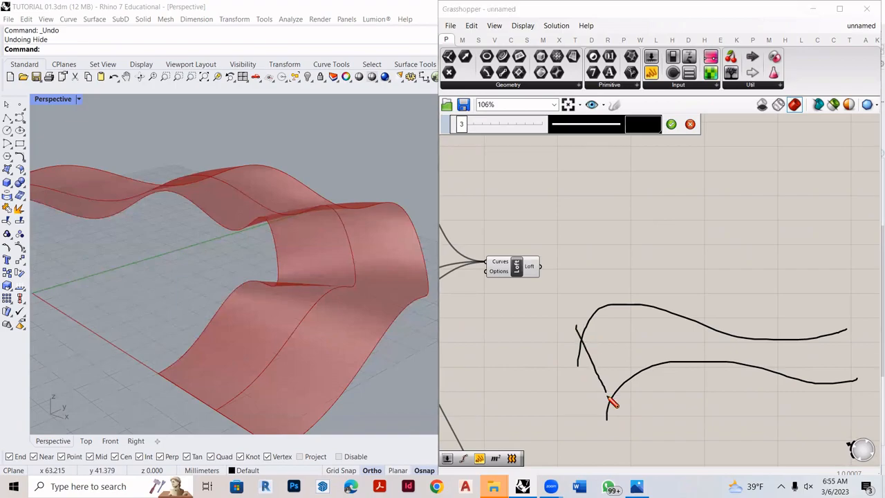
pyautogui.moveTo(614, 304); pyautogui.dragTo(632, 377)
pyautogui.moveTo(662, 307); pyautogui.dragTo(674, 367)
pyautogui.moveTo(702, 322); pyautogui.dragTo(698, 360)
pyautogui.moveTo(740, 328); pyautogui.dragTo(734, 368)
pyautogui.moveTo(793, 321); pyautogui.dragTo(797, 388)
pyautogui.moveTo(820, 326); pyautogui.dragTo(825, 389)
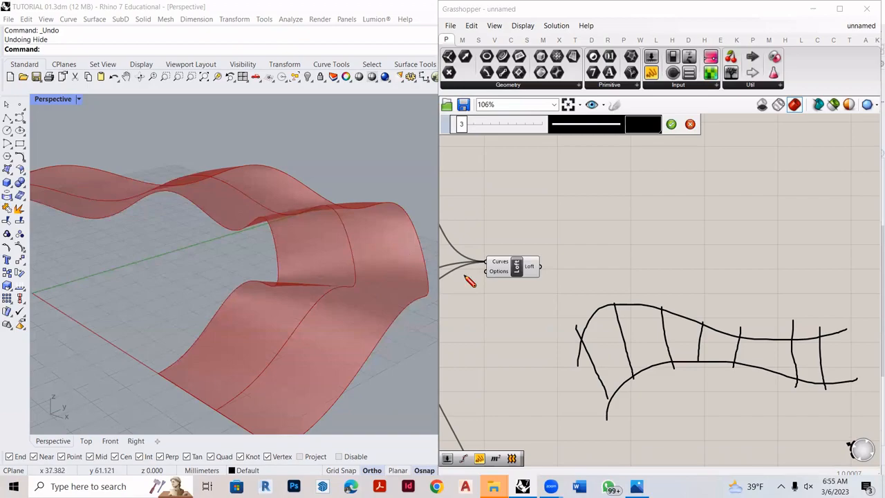
pyautogui.click(690, 124)
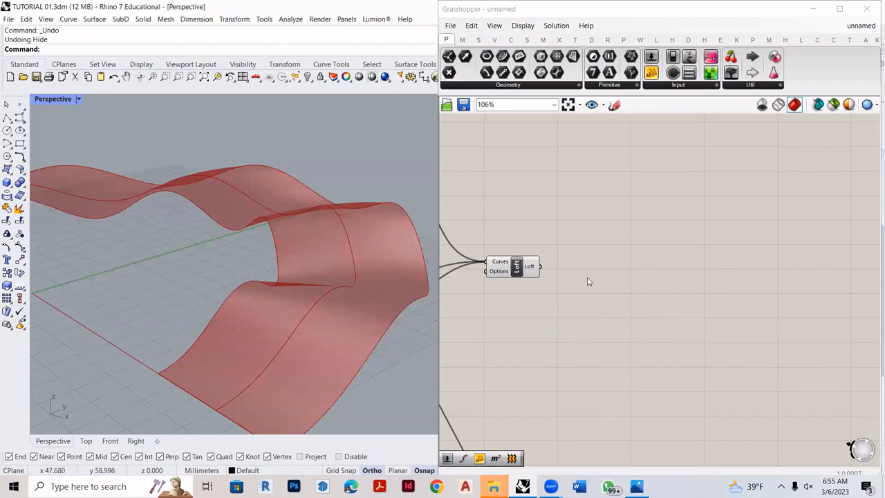
# - Add a Divide Curve component to the empty canvas area beyond the Loft component
pyautogui.scroll(1, 624, 292)
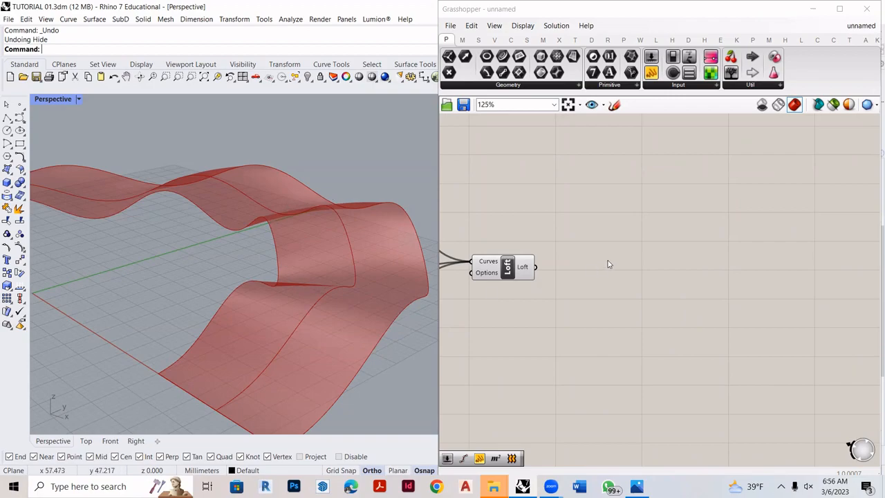
pyautogui.doubleClick(676, 191)
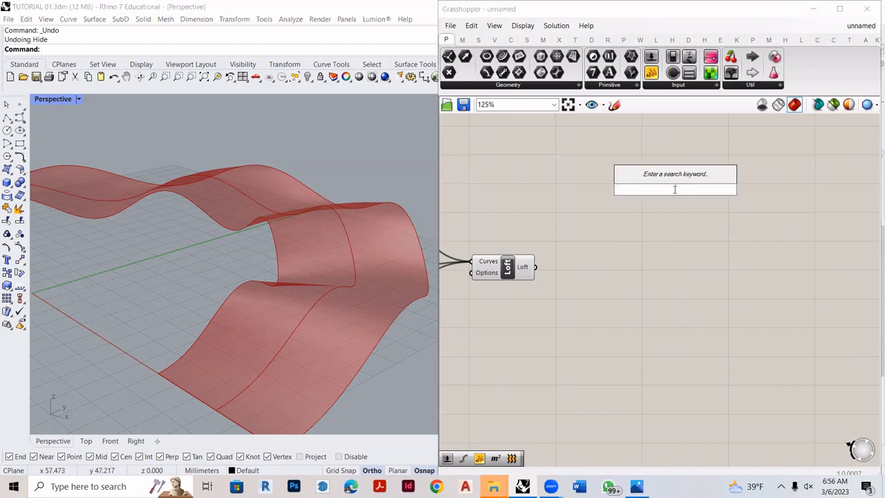
pyautogui.write('divide')
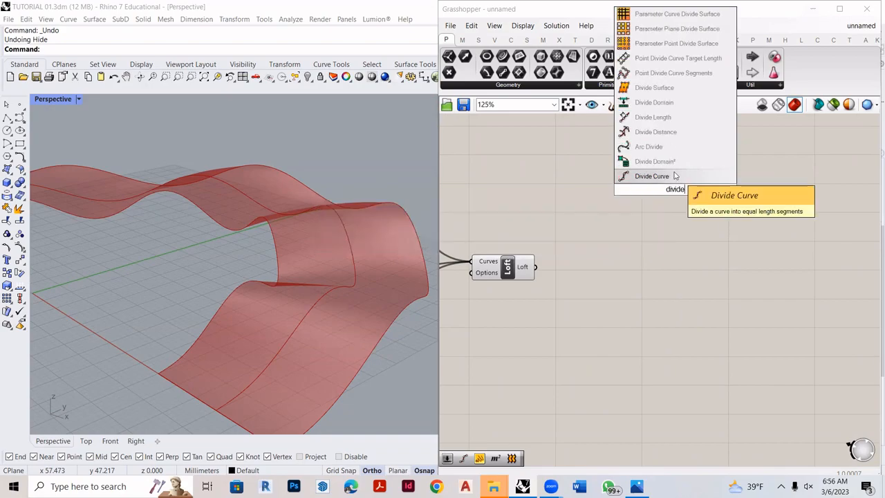
pyautogui.click(677, 176)
pyautogui.scroll(3, 660, 202)
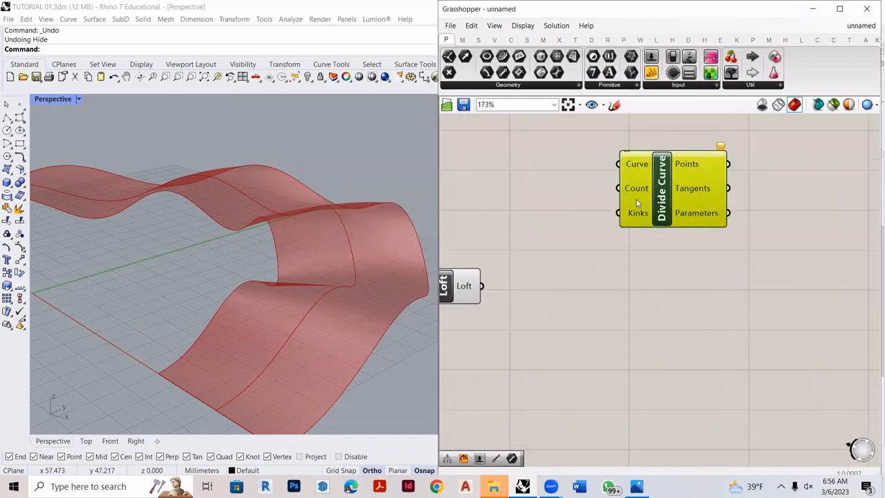
pyautogui.moveTo(660, 202); pyautogui.dragTo(637, 188)
# - Duplicate the Divide Curve component to get one for each of the three Nurbs Curves
pyautogui.scroll(-6, 666, 200)
pyautogui.scroll(3, 490, 209)
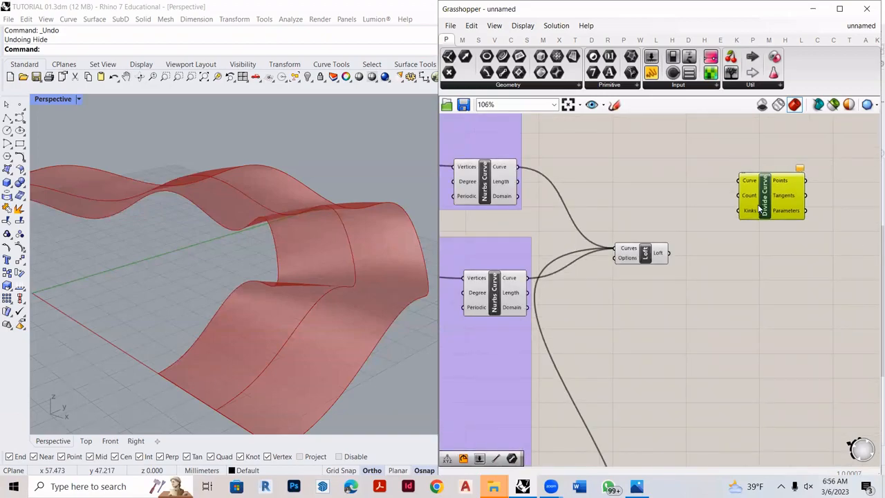
pyautogui.moveTo(760, 200); pyautogui.dragTo(792, 343)
pyautogui.hotkey('ctrl', 'c')
pyautogui.hotkey('ctrl', 'v')
# - Connect the first, second and third groups' Nurbs Curve outputs to the Curve inputs of the three Divide Curve components in order
pyautogui.moveTo(514, 169); pyautogui.dragTo(737, 171)
pyautogui.moveTo(527, 277); pyautogui.dragTo(739, 242)
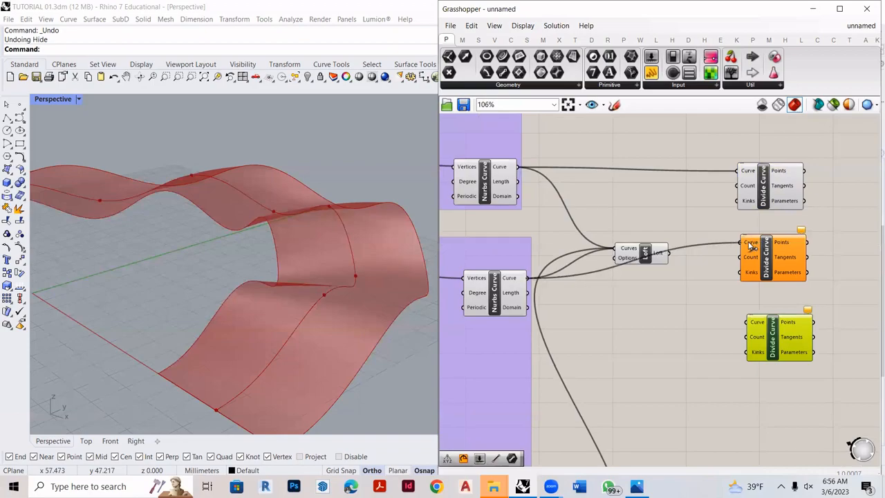
pyautogui.moveTo(775, 270); pyautogui.dragTo(809, 270)
pyautogui.scroll(-3, 578, 341)
pyautogui.scroll(2, 559, 415)
pyautogui.scroll(-3, 545, 379)
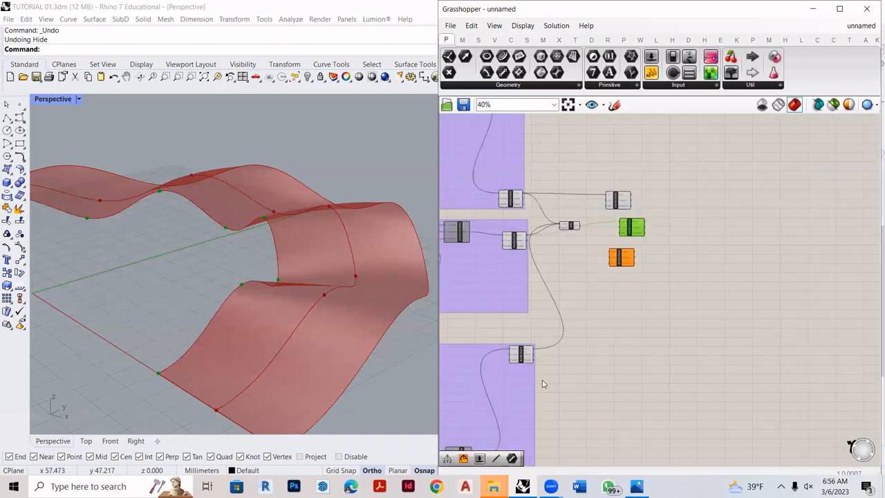
pyautogui.scroll(3, 543, 373)
pyautogui.moveTo(530, 323); pyautogui.dragTo(716, 134)
# - Space the three Divide Curve components in a column and move them together farther from the Loft component
pyautogui.scroll(-1, 644, 278)
pyautogui.scroll(-3, 643, 279)
pyautogui.scroll(4, 662, 148)
pyautogui.moveTo(706, 199); pyautogui.dragTo(733, 204)
pyautogui.moveTo(683, 254); pyautogui.dragTo(719, 259)
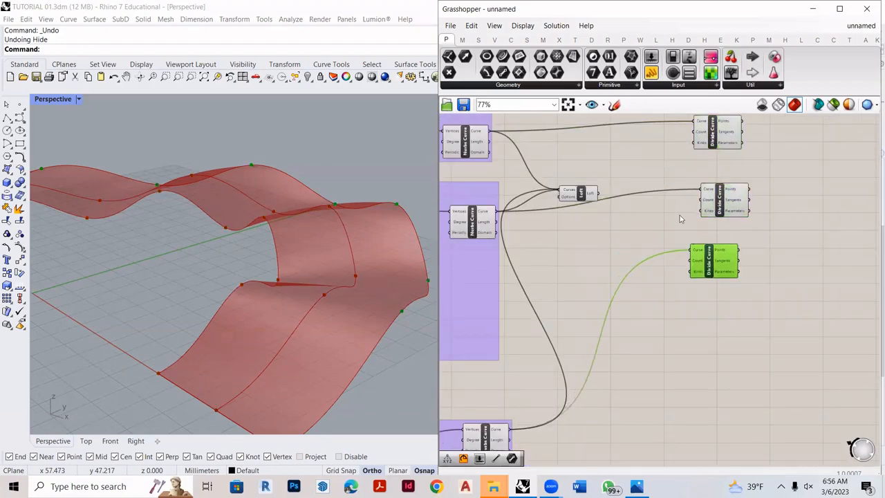
pyautogui.scroll(-4, 567, 278)
pyautogui.scroll(2, 731, 298)
pyautogui.moveTo(726, 295); pyautogui.dragTo(600, 135)
pyautogui.moveTo(626, 166); pyautogui.dragTo(696, 175)
pyautogui.scroll(5, 747, 189)
pyautogui.click(747, 191)
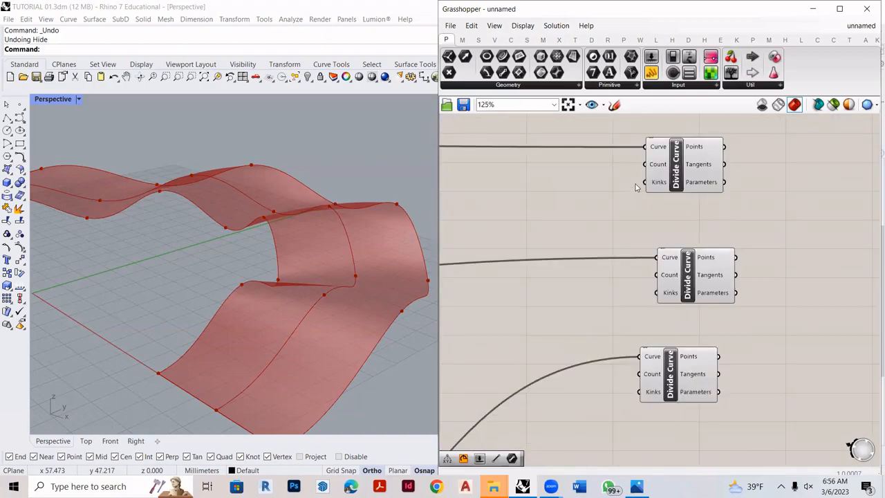
# - Create a number slider with the value 300 and connect it to the first Divide Curve's Count input
pyautogui.doubleClick(536, 167)
pyautogui.write('300')
pyautogui.press('Return')
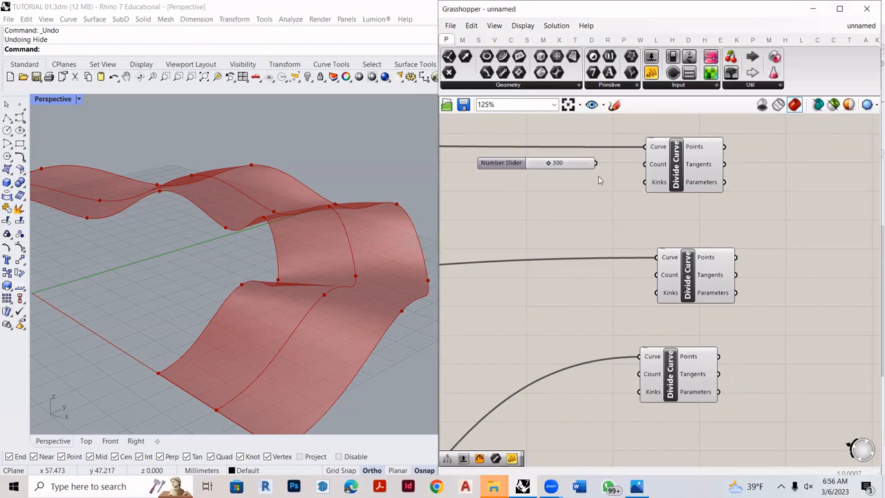
pyautogui.moveTo(596, 163); pyautogui.dragTo(645, 165)
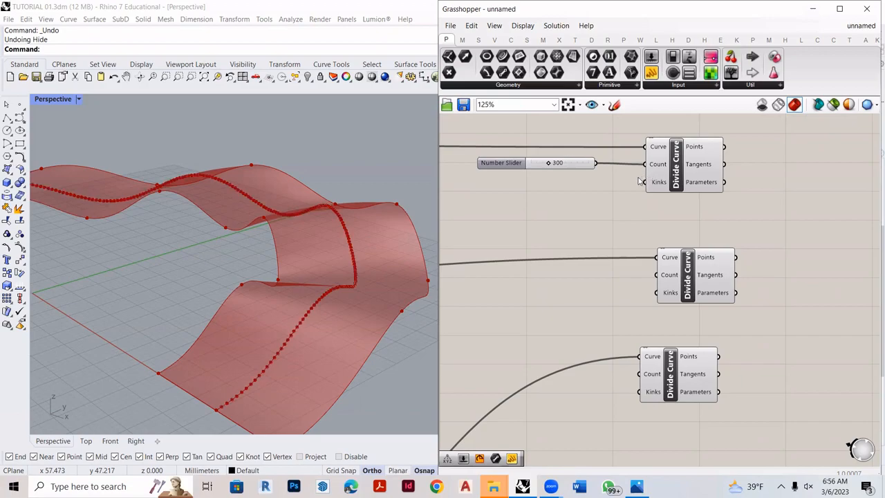
# - Duplicate the 300 slider for the second and third Divide Curve Count inputs and check the division points in the viewport
pyautogui.keyDown('alt'); pyautogui.moveTo(514, 165); pyautogui.dragTo(517, 284); pyautogui.keyUp('alt')
pyautogui.moveTo(598, 285); pyautogui.dragTo(656, 275)
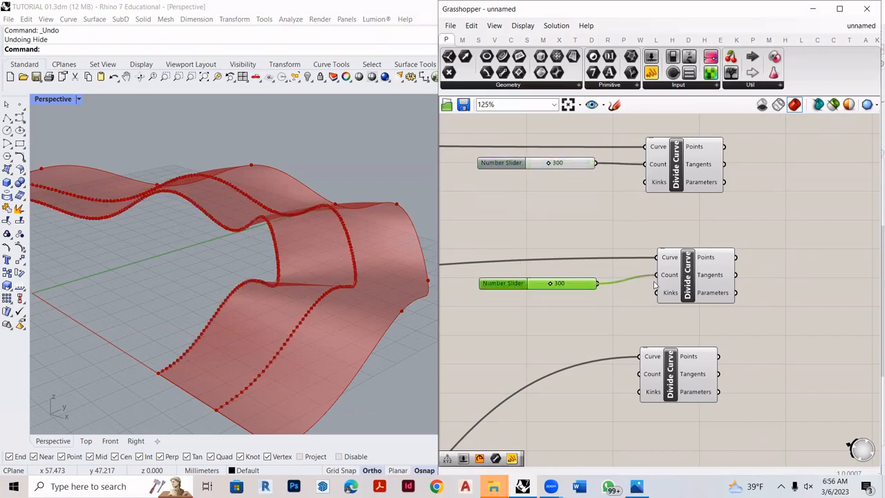
pyautogui.keyDown('alt'); pyautogui.moveTo(523, 289); pyautogui.dragTo(527, 373); pyautogui.keyUp('alt')
pyautogui.moveTo(599, 373); pyautogui.dragTo(639, 375)
pyautogui.scroll(5, 359, 384)
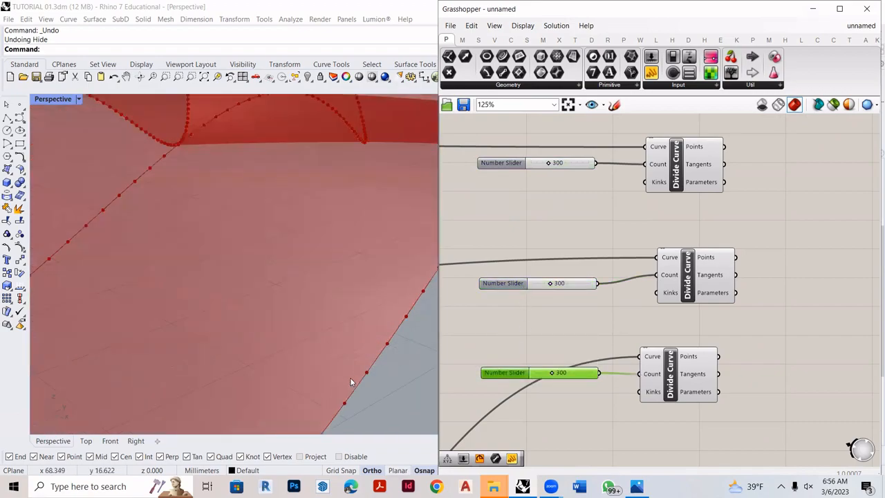
pyautogui.scroll(-5, 379, 379)
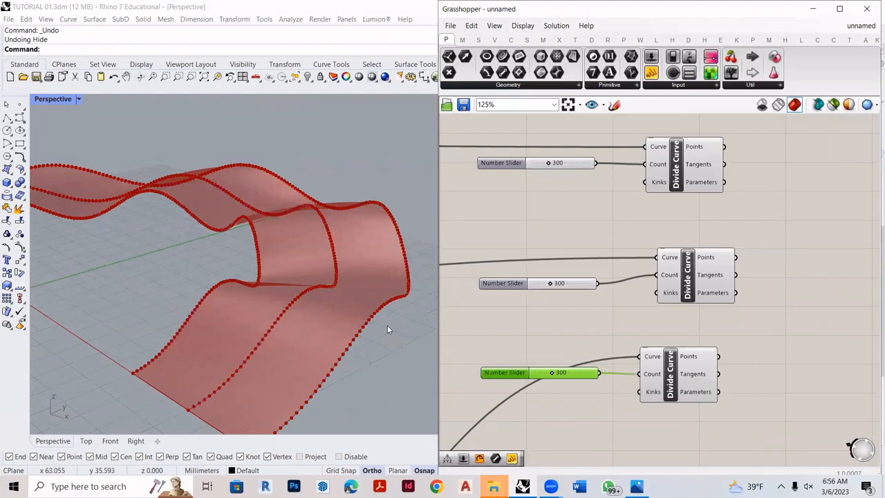
# - Add a two-point Line component beside the Divide Curve components and duplicate it below
pyautogui.scroll(-2, 455, 354)
pyautogui.scroll(2, 701, 246)
pyautogui.doubleClick(713, 242)
pyautogui.write('line')
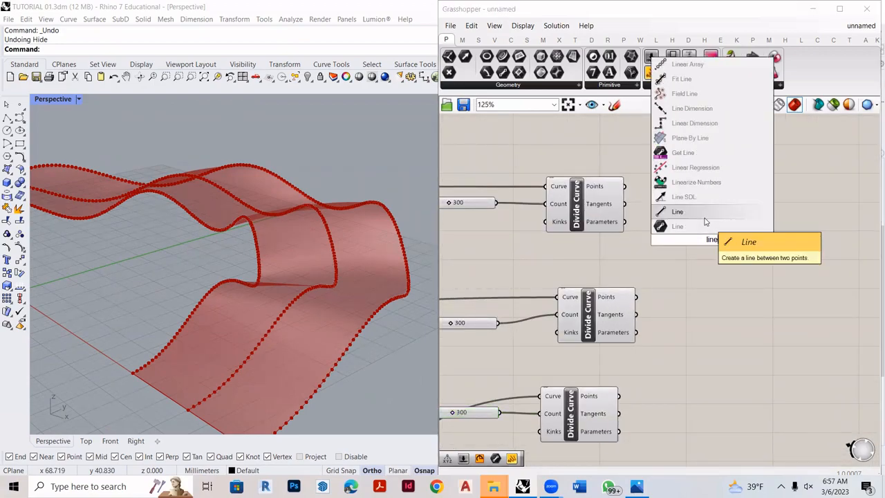
pyautogui.click(705, 220)
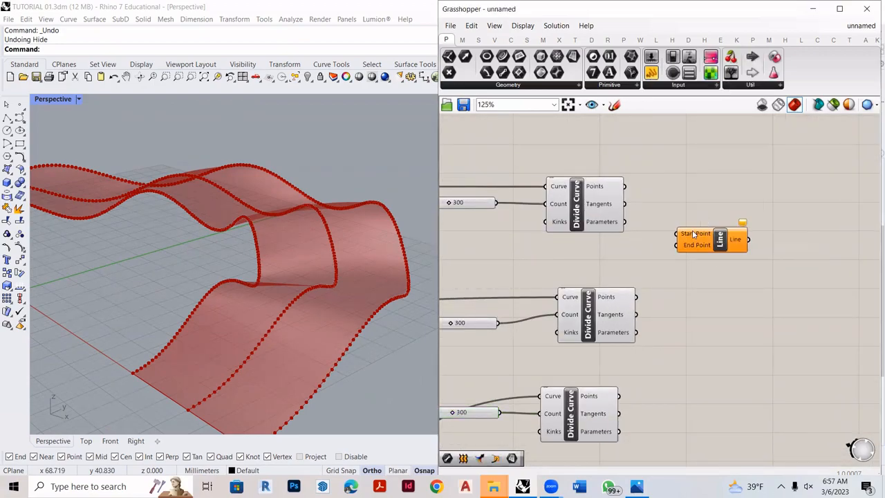
pyautogui.scroll(2, 716, 224)
pyautogui.moveTo(588, 171); pyautogui.dragTo(643, 184)
pyautogui.keyDown('alt'); pyautogui.moveTo(741, 240); pyautogui.dragTo(752, 401); pyautogui.keyUp('alt')
# - Connect the first Divide Curve's Points to the upper Line's Start Point and the second's Points to its End Point
pyautogui.scroll(2, 687, 226)
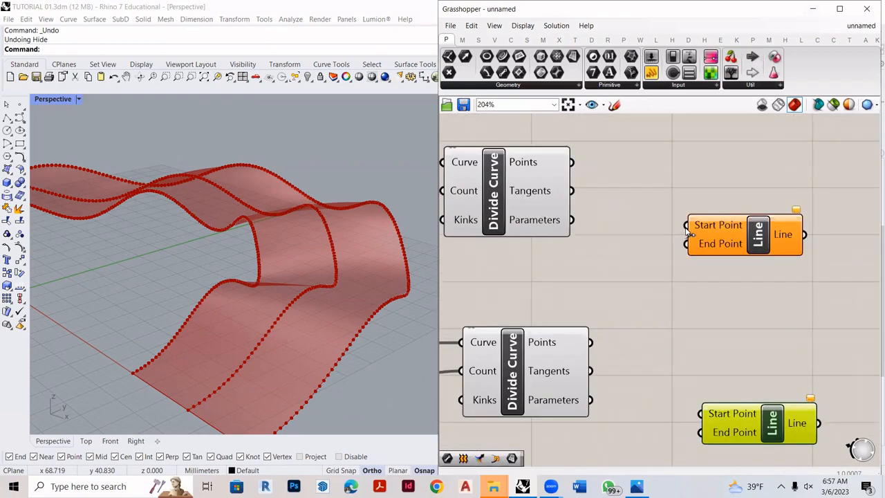
pyautogui.moveTo(551, 151); pyautogui.dragTo(686, 226)
pyautogui.moveTo(573, 363); pyautogui.dragTo(687, 247)
pyautogui.scroll(2, 213, 338)
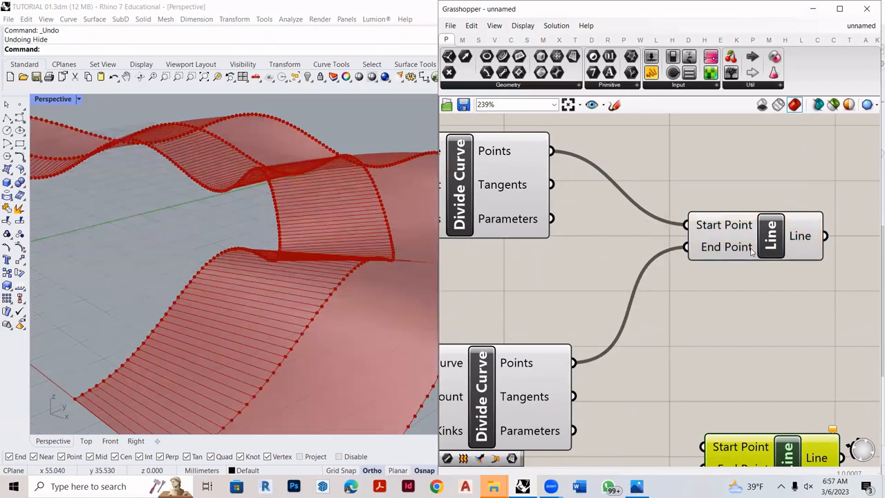
pyautogui.scroll(-1, 750, 253)
pyautogui.scroll(-3, 184, 338)
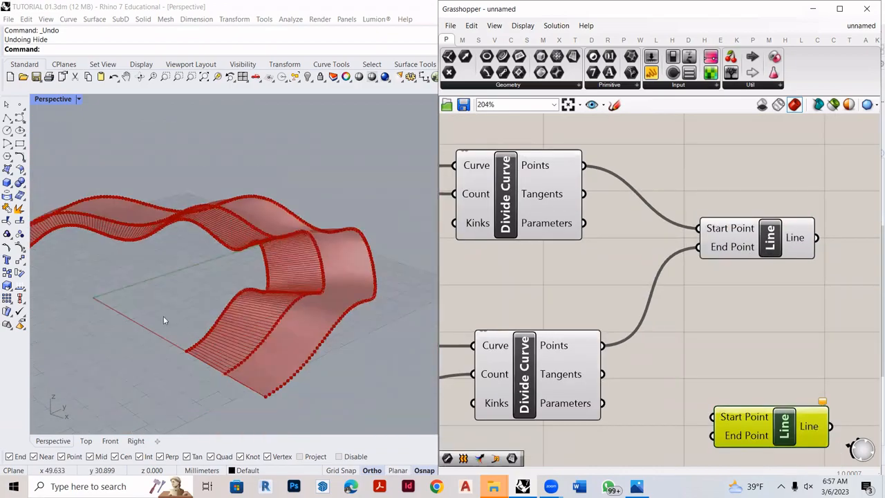
pyautogui.scroll(3, 127, 339)
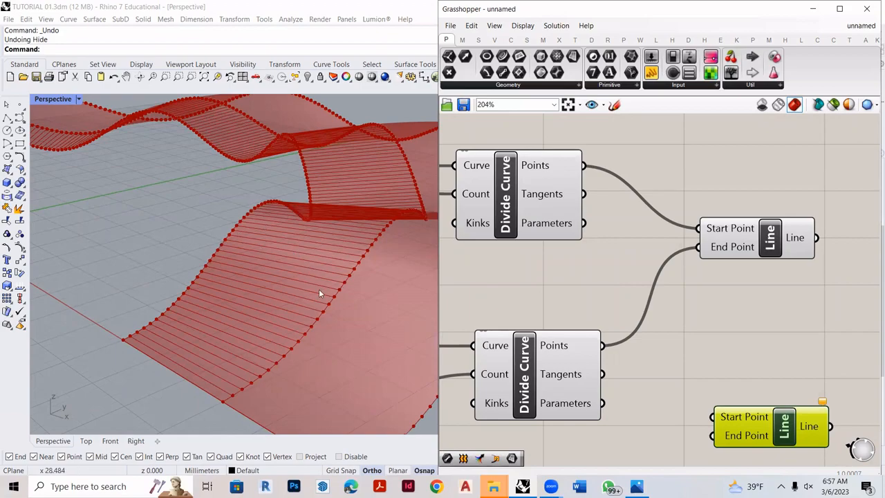
# - Realign the first two Divide Curve components and highlight each of them and the connected Line to trace their geometry
pyautogui.moveTo(525, 204); pyautogui.dragTo(544, 184)
pyautogui.moveTo(554, 375); pyautogui.dragTo(551, 316)
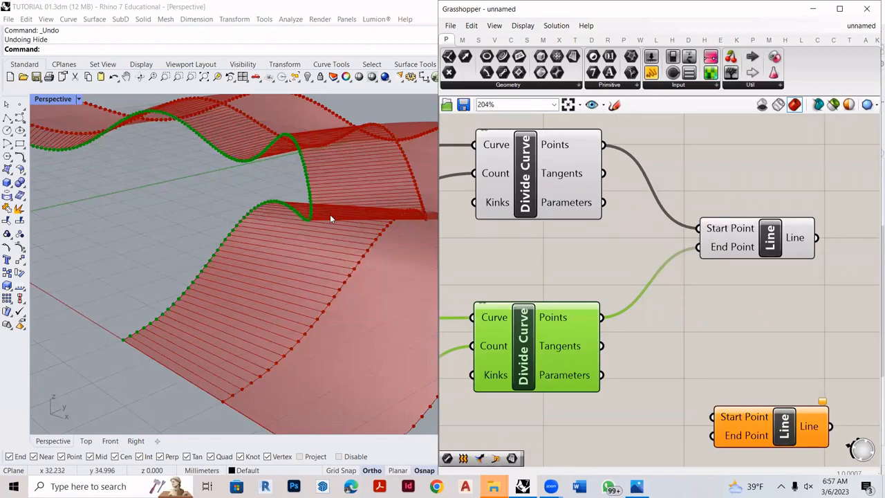
pyautogui.click(563, 202)
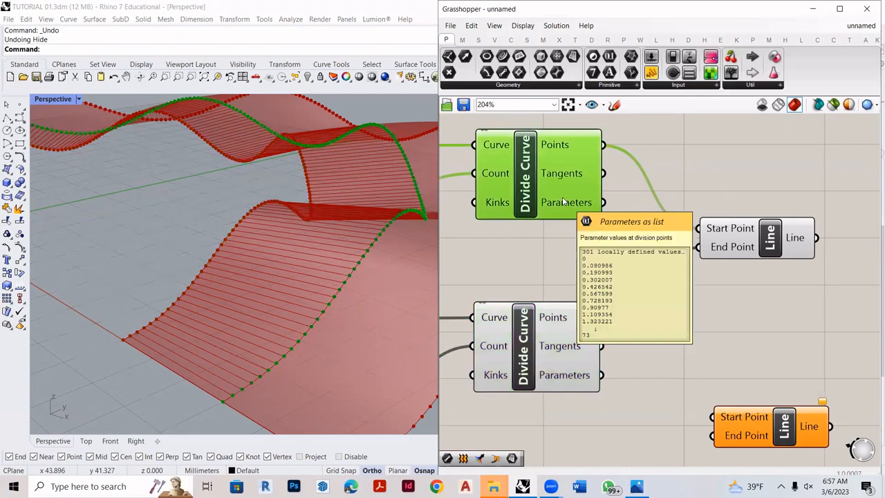
pyautogui.click(551, 323)
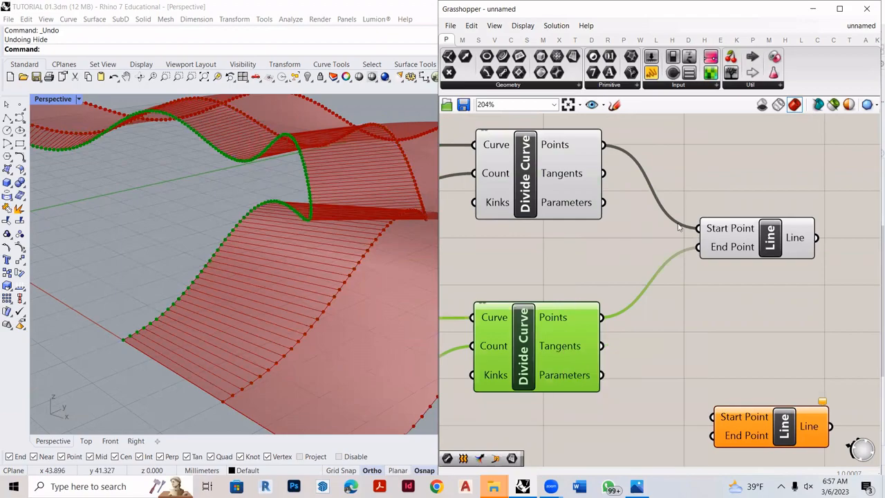
pyautogui.click(739, 240)
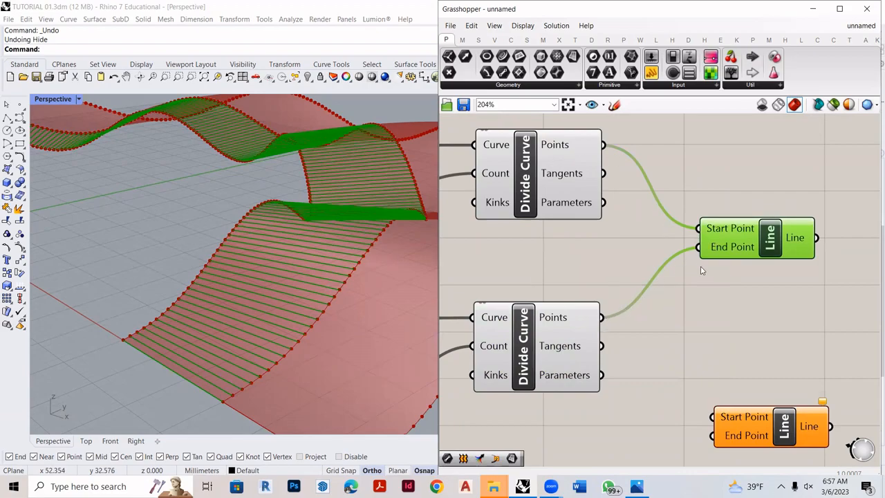
# - Reposition the unconnected second Line and the third Divide Curve to line up with the components above
pyautogui.scroll(-2, 716, 249)
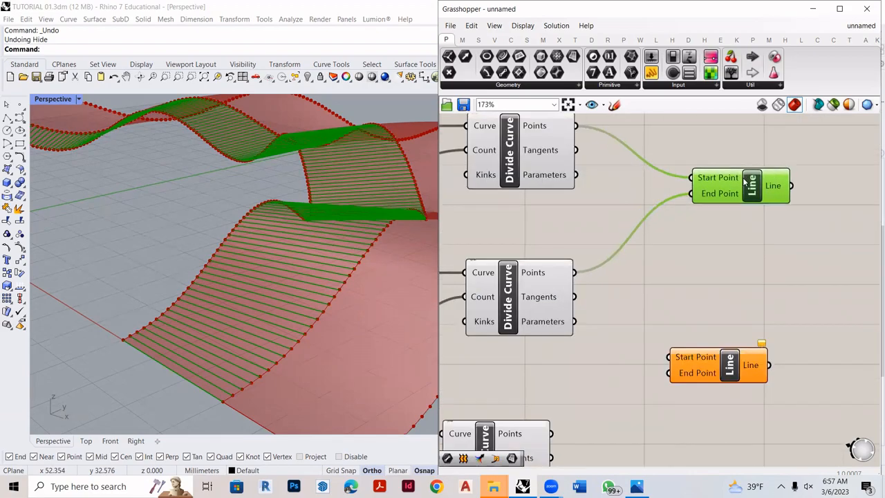
pyautogui.moveTo(731, 379); pyautogui.dragTo(737, 367)
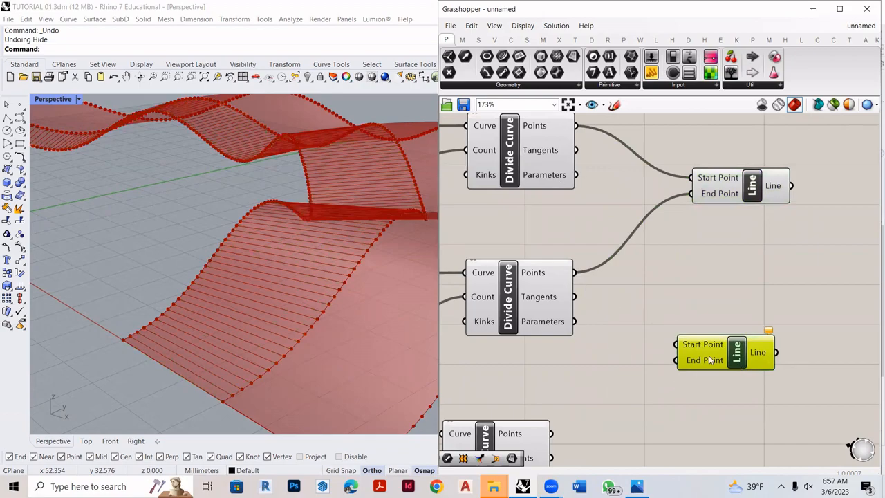
pyautogui.scroll(-3, 577, 276)
pyautogui.scroll(3, 593, 391)
pyautogui.moveTo(494, 391); pyautogui.dragTo(537, 389)
# - Highlight the second and first Divide Curve components in turn to identify which edge or middle curve each one divides
pyautogui.moveTo(290, 304); pyautogui.dragTo(173, 284, button='right')
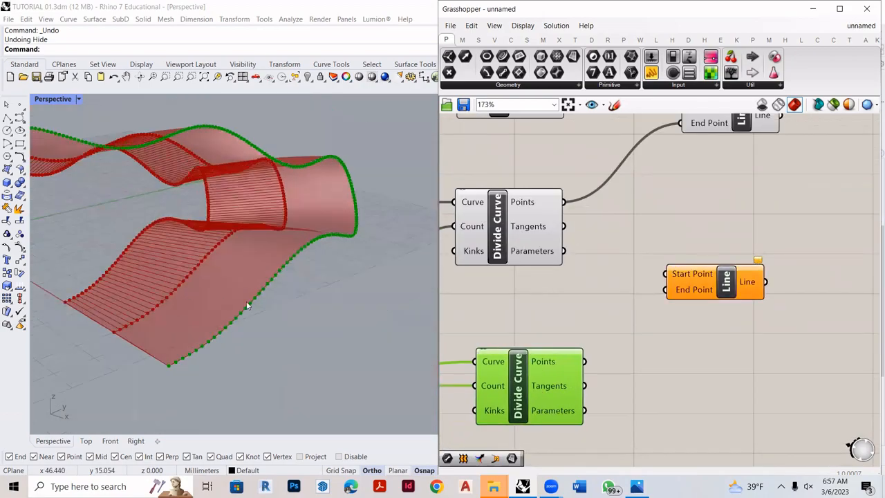
pyautogui.click(527, 260)
pyautogui.scroll(-2, 552, 278)
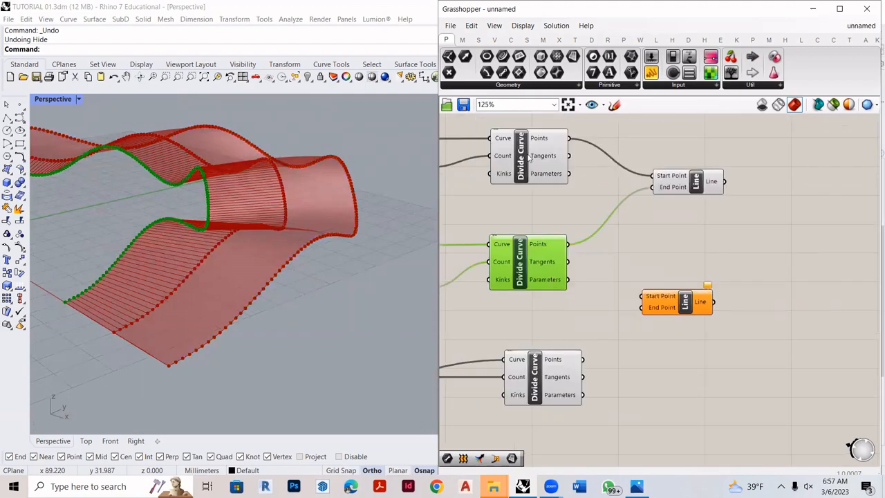
pyautogui.moveTo(159, 316); pyautogui.dragTo(249, 294, button='right')
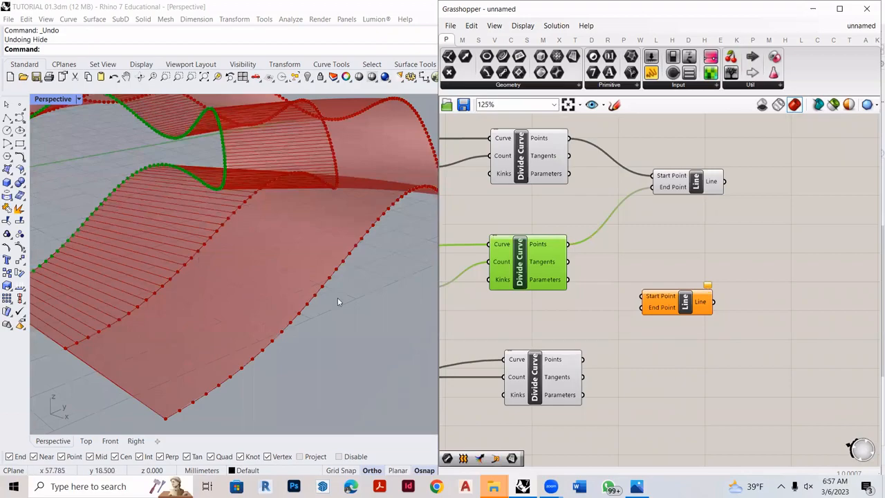
pyautogui.click(526, 164)
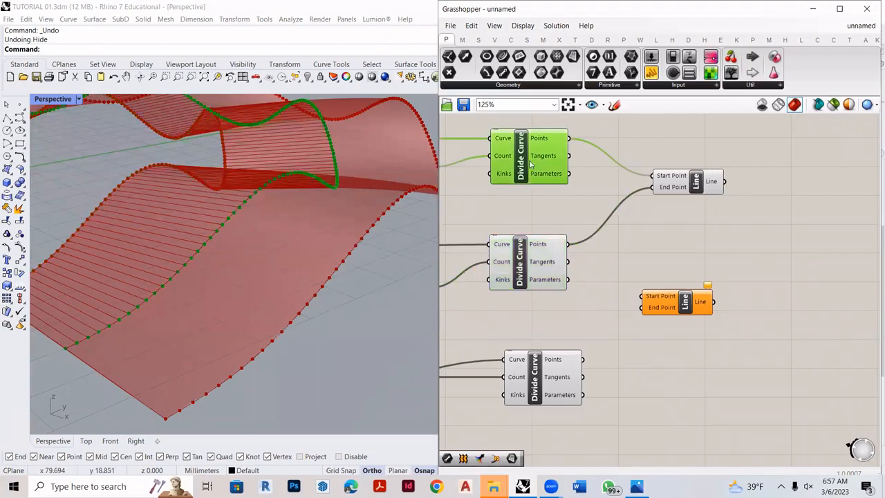
# - Connect the first Divide Curve's Points to the lower Line's Start Point and the third's Points to its End Point, then align that Line
pyautogui.moveTo(567, 138); pyautogui.dragTo(638, 297)
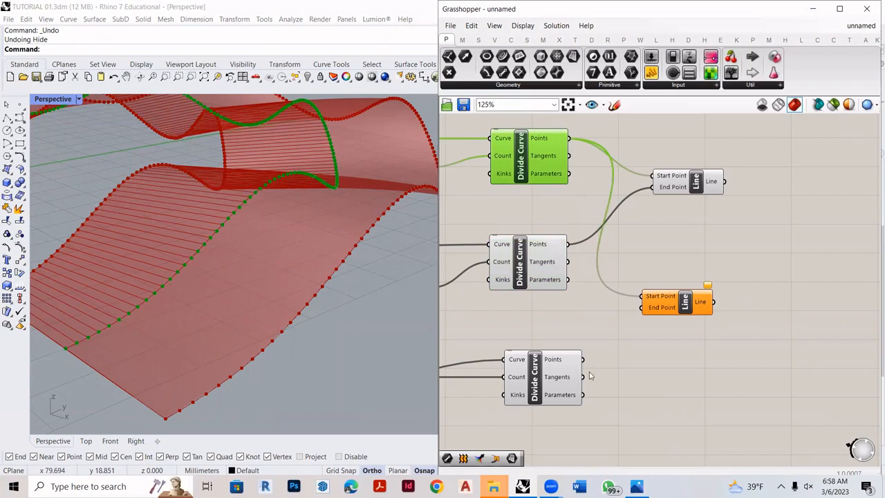
pyautogui.moveTo(583, 359); pyautogui.dragTo(642, 307)
pyautogui.moveTo(311, 340); pyautogui.dragTo(250, 253, button='right')
pyautogui.click(687, 304)
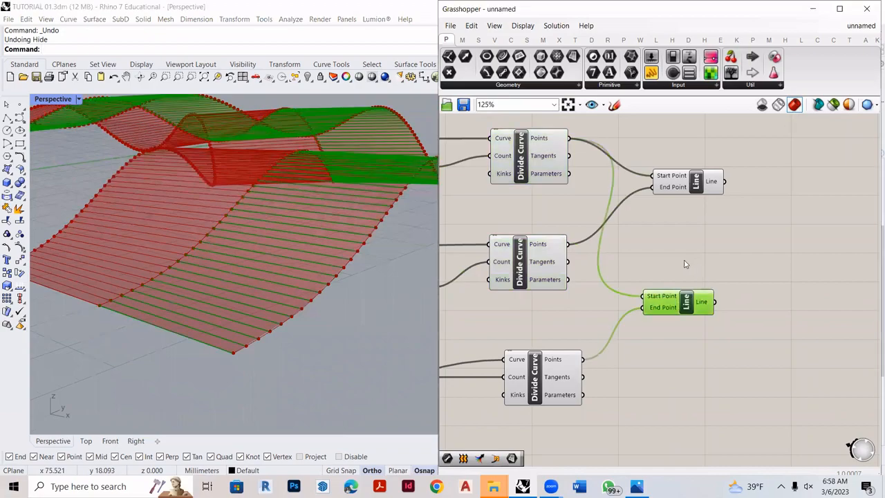
pyautogui.moveTo(684, 304); pyautogui.dragTo(695, 294)
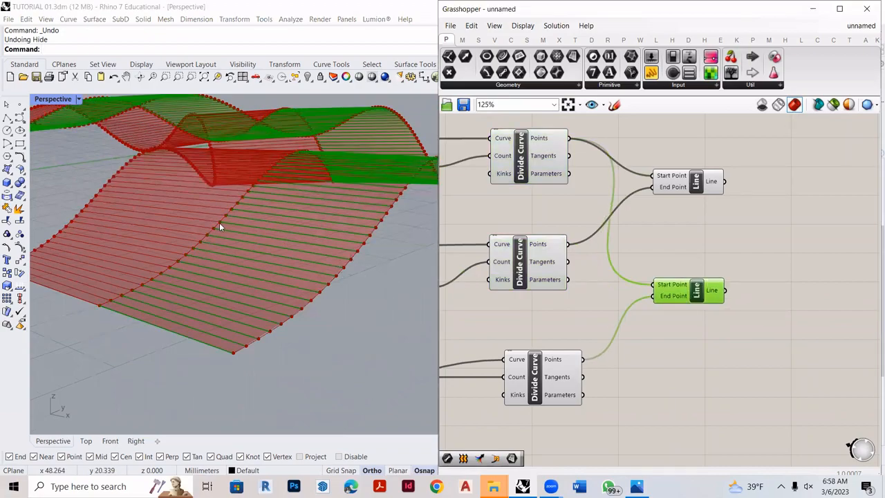
pyautogui.moveTo(218, 222)
pyautogui.mouseDown(button='right')
pyautogui.moveTo(343, 276)
pyautogui.moveTo(614, 302)
pyautogui.moveTo(431, 261)
pyautogui.mouseUp(button='right')
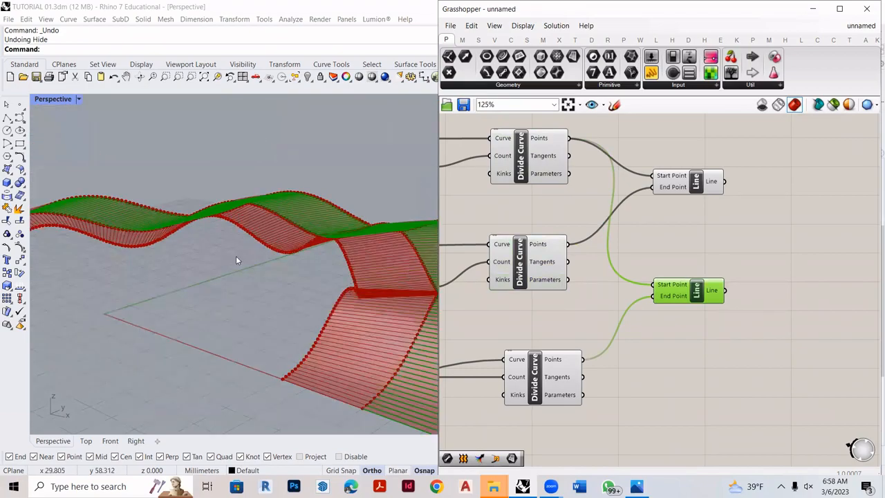
pyautogui.moveTo(230, 261); pyautogui.dragTo(641, 299, button='right')
# - Add a Merge component and connect the upper Line's output to its first data input and the lower Line's output to its second
pyautogui.scroll(2, 678, 266)
pyautogui.click(717, 253)
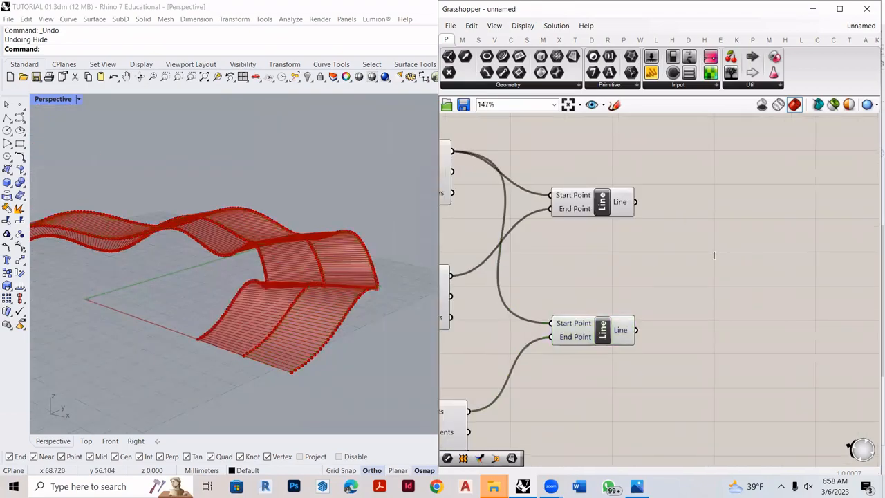
pyautogui.doubleClick(717, 253)
pyautogui.write('merge')
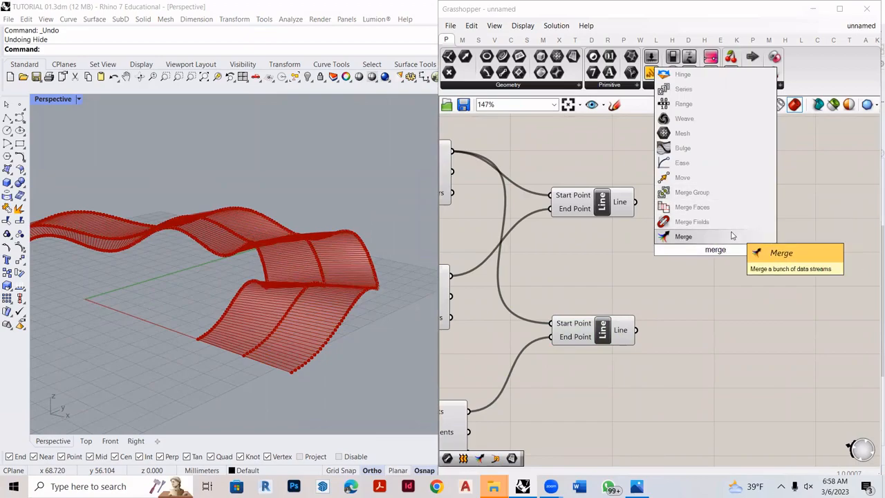
pyautogui.click(733, 236)
pyautogui.moveTo(655, 230); pyautogui.dragTo(674, 241)
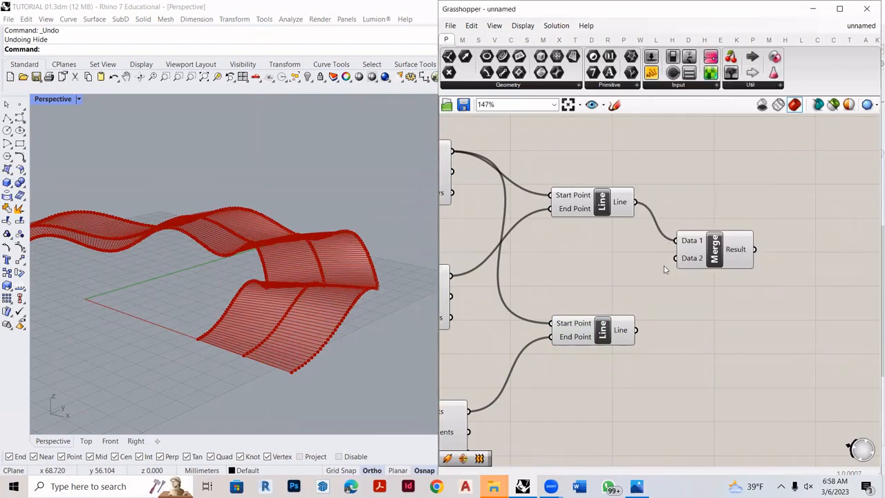
pyautogui.moveTo(660, 277); pyautogui.dragTo(736, 252)
pyautogui.moveTo(362, 337); pyautogui.dragTo(382, 311, button='right')
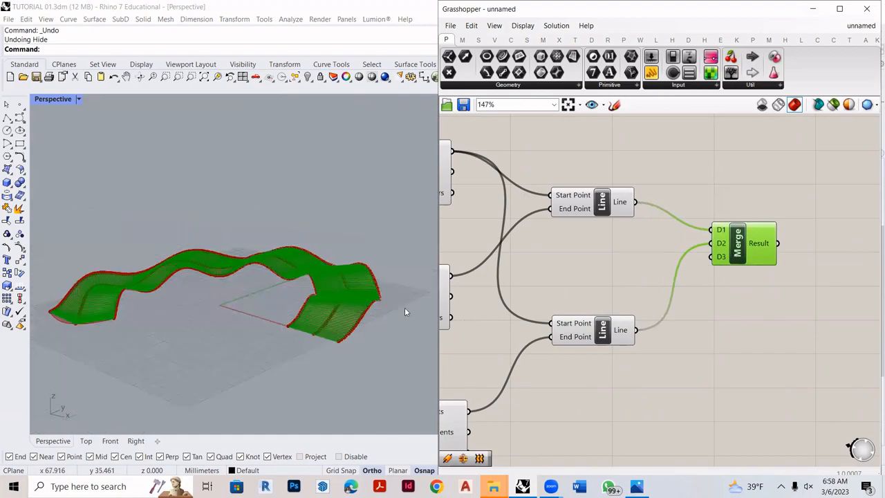
pyautogui.scroll(5, 354, 300)
pyautogui.scroll(-3, 710, 274)
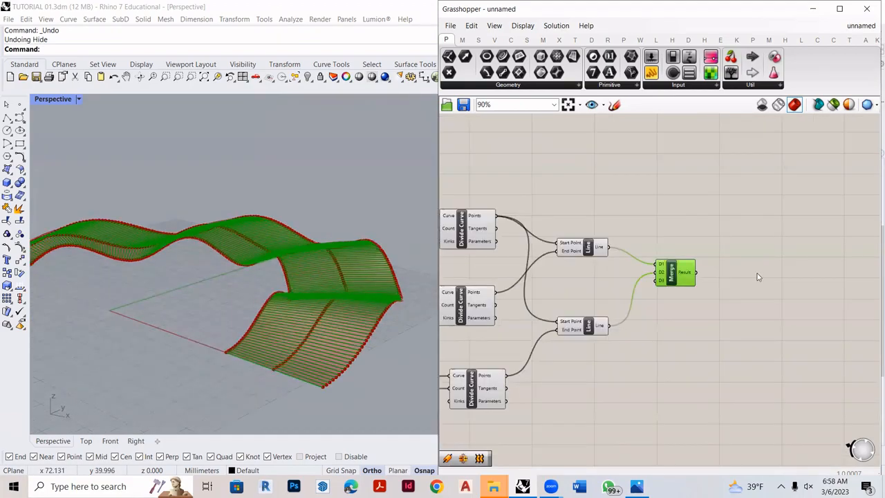
# - Add a Pipe component beside the Merge and feed the Merge's Result into its Curve input
pyautogui.scroll(5, 757, 273)
pyautogui.doubleClick(754, 284)
pyautogui.write('pipe')
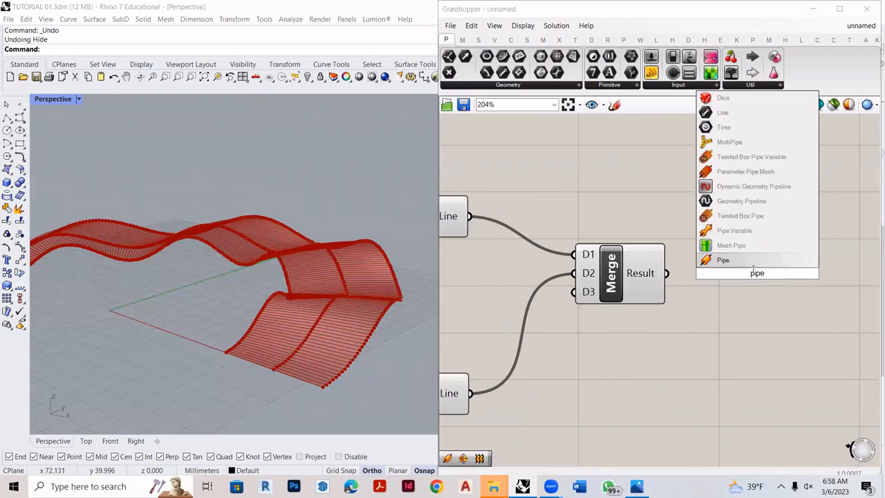
pyautogui.press('Return')
pyautogui.moveTo(693, 267); pyautogui.dragTo(706, 254)
pyautogui.moveTo(798, 283); pyautogui.dragTo(859, 287)
# - Add a number slider set to 0.1 and connect it to the Pipe's Radius input
pyautogui.scroll(2, 389, 405)
pyautogui.doubleClick(699, 351)
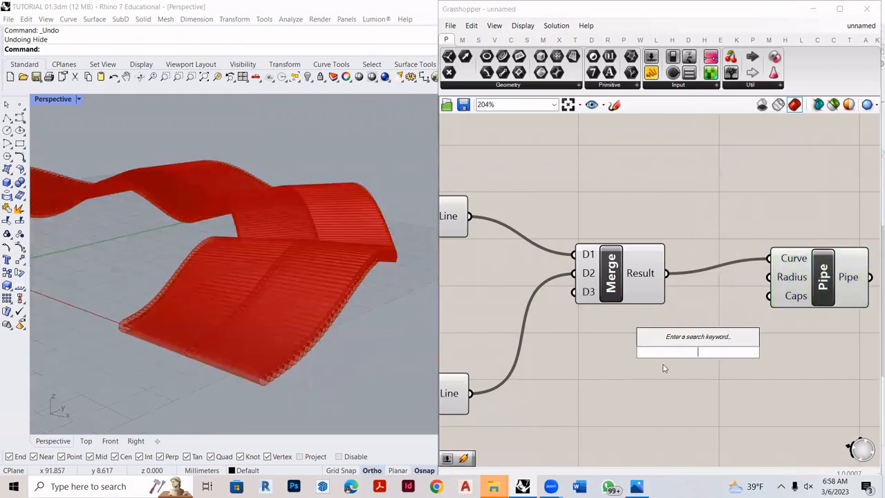
pyautogui.write('0.1')
pyautogui.press('Return')
pyautogui.moveTo(787, 355); pyautogui.dragTo(770, 277)
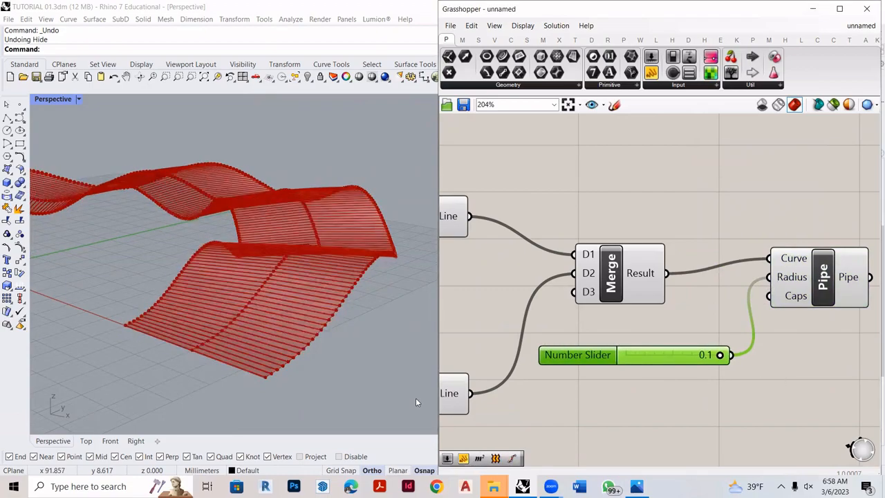
pyautogui.scroll(5, 266, 416)
pyautogui.scroll(-2, 300, 349)
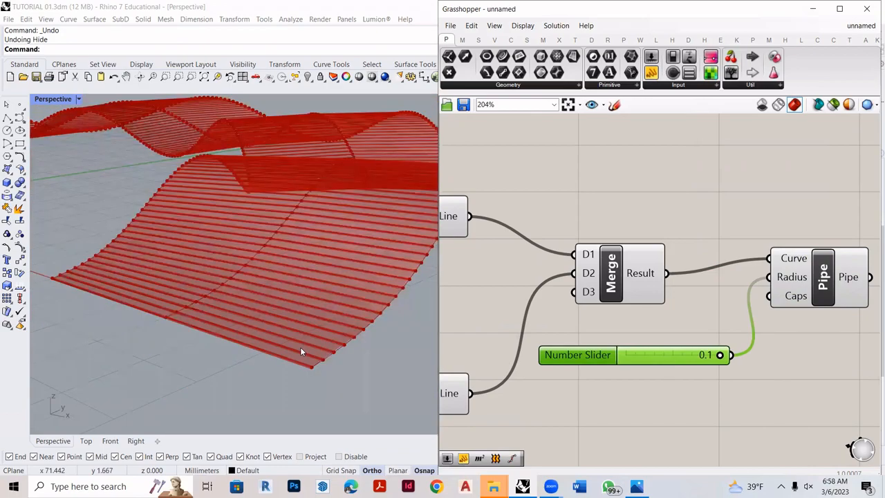
pyautogui.scroll(3, 308, 372)
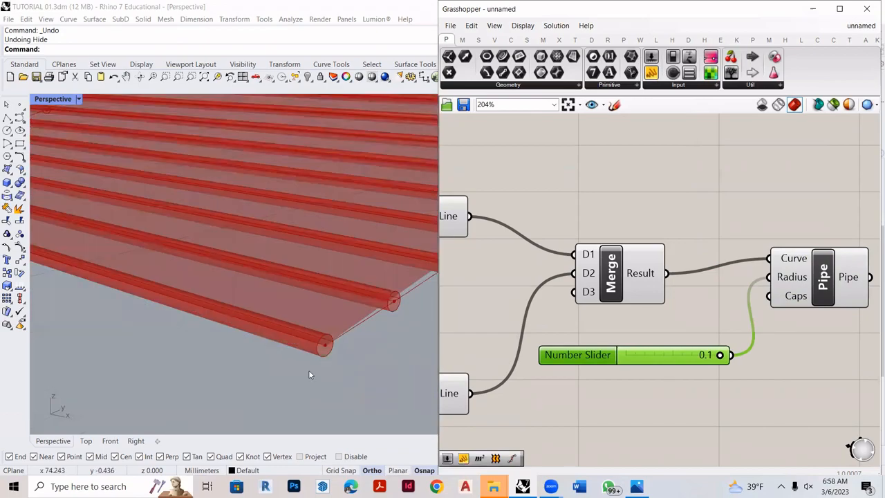
# - Highlight the upper Line and the Pipe component in turn and examine the pipes generated across the pavilion surface
pyautogui.click(451, 219)
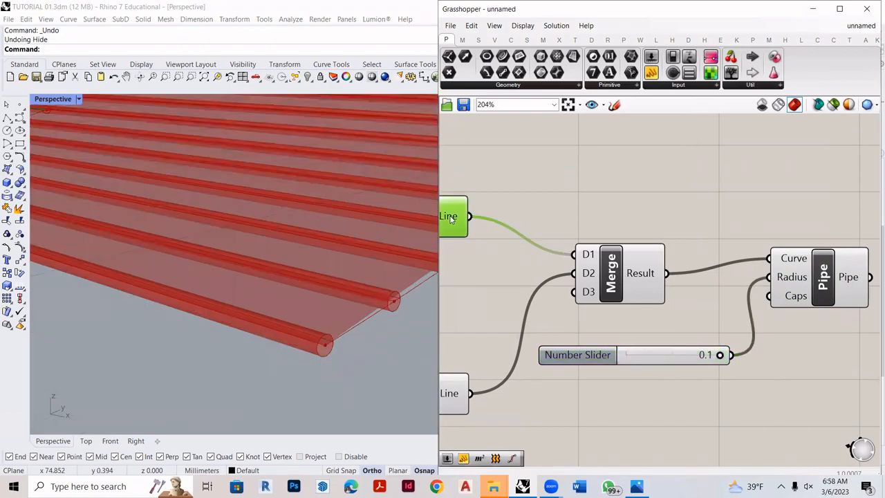
pyautogui.click(826, 278)
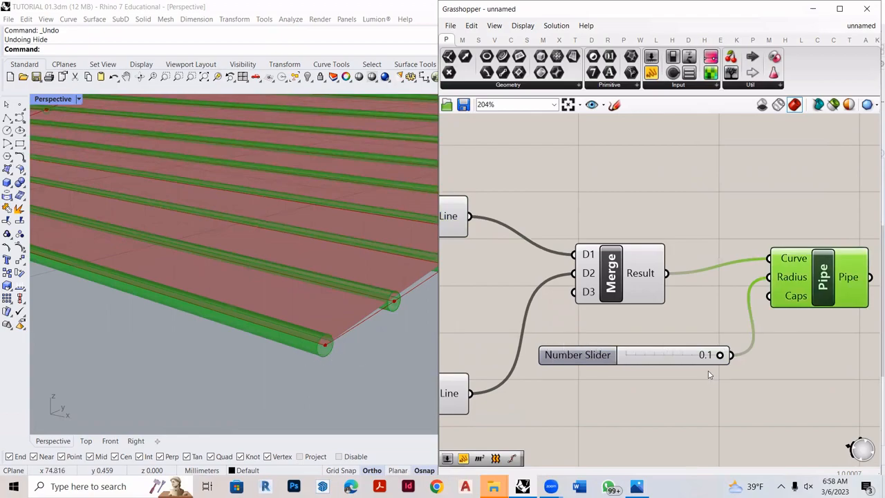
pyautogui.moveTo(677, 354); pyautogui.dragTo(707, 355)
pyautogui.scroll(-6, 699, 293)
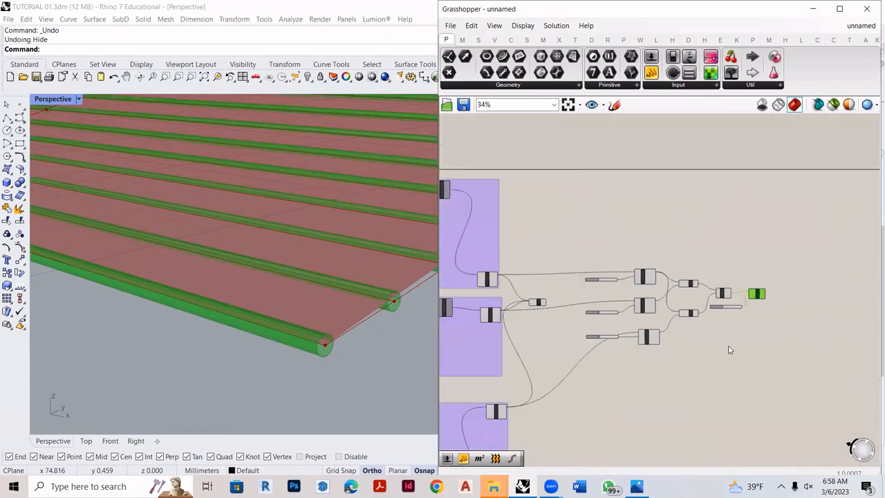
pyautogui.scroll(3, 697, 220)
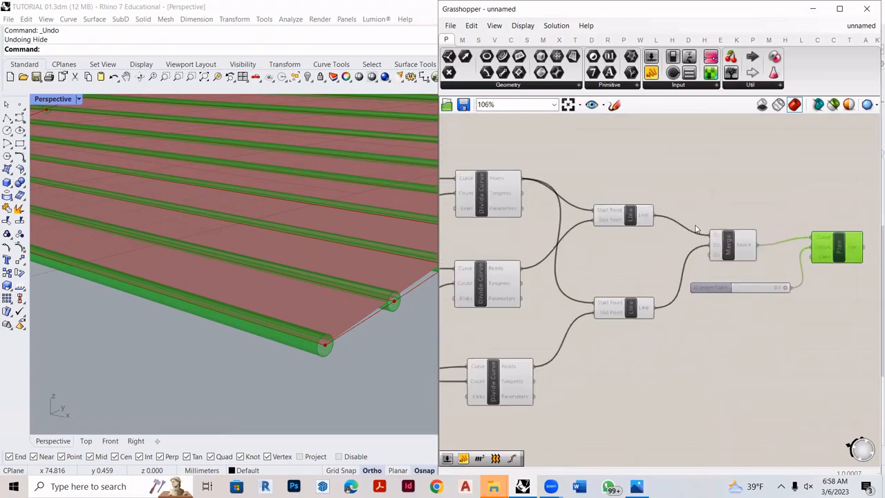
pyautogui.scroll(-5, 737, 296)
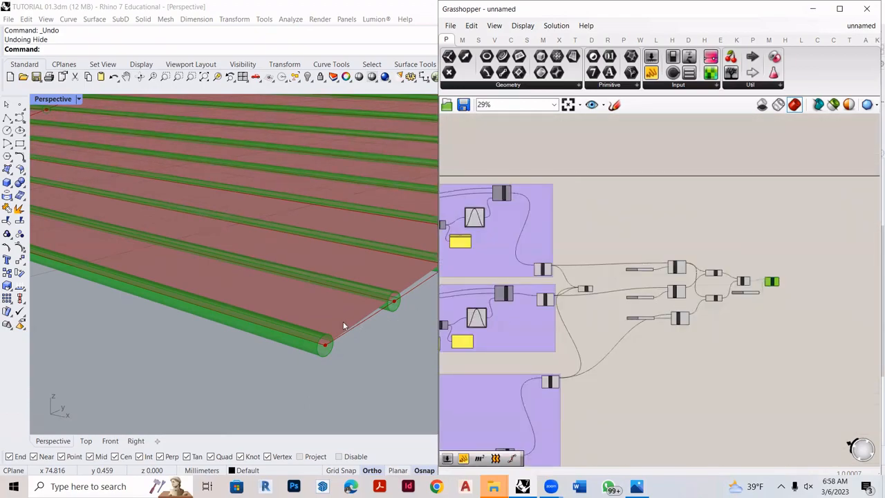
pyautogui.scroll(-5, 343, 331)
pyautogui.scroll(-5, 359, 313)
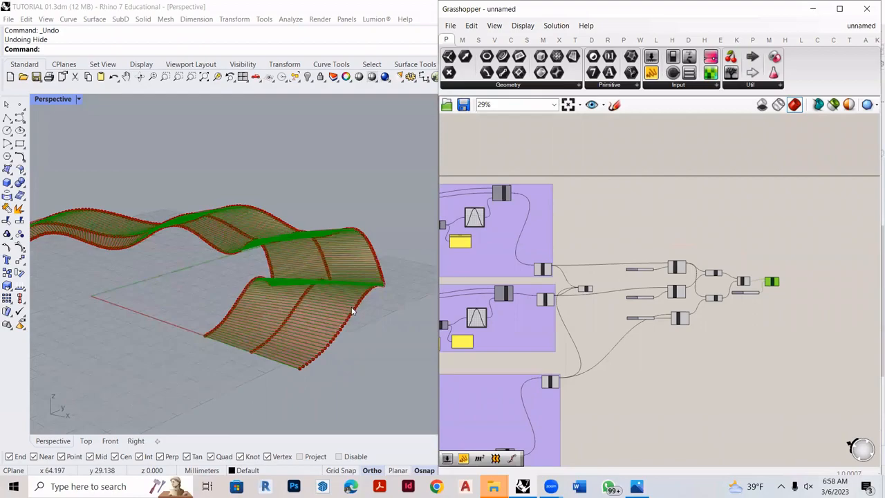
pyautogui.scroll(5, 350, 307)
pyautogui.scroll(3, 548, 269)
# - Identify the three Nurbs Curve components, add a second Merge component below the Divide Curves and give it a third input
pyautogui.click(546, 270)
pyautogui.click(546, 323)
pyautogui.scroll(-2, 539, 342)
pyautogui.click(544, 404)
pyautogui.doubleClick(656, 409)
pyautogui.write('merge')
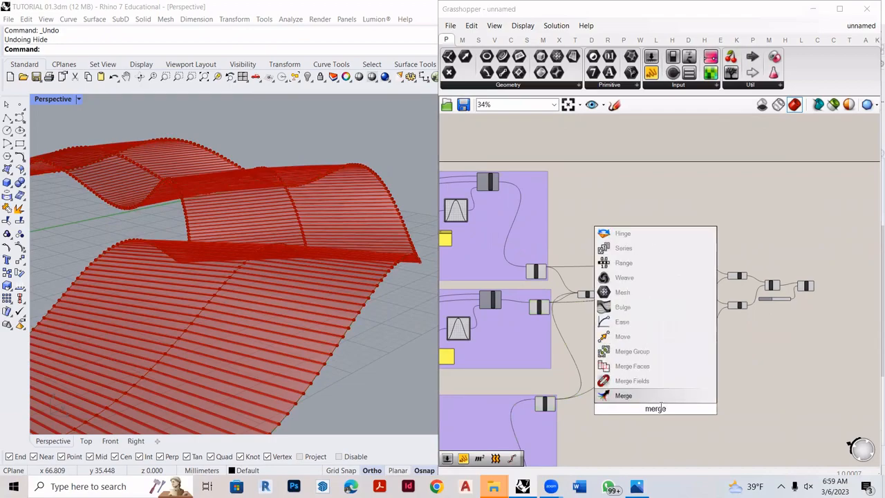
pyautogui.press('Return')
pyautogui.scroll(10, 656, 408)
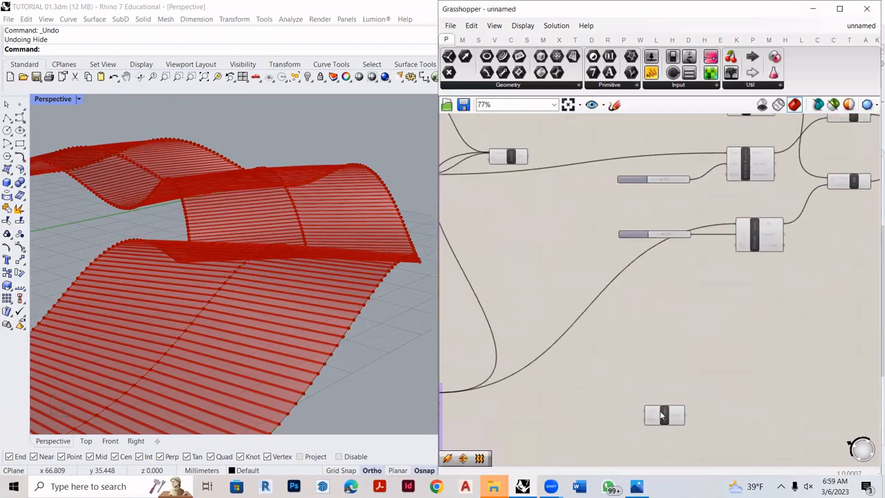
pyautogui.scroll(2, 654, 425)
pyautogui.click(639, 431)
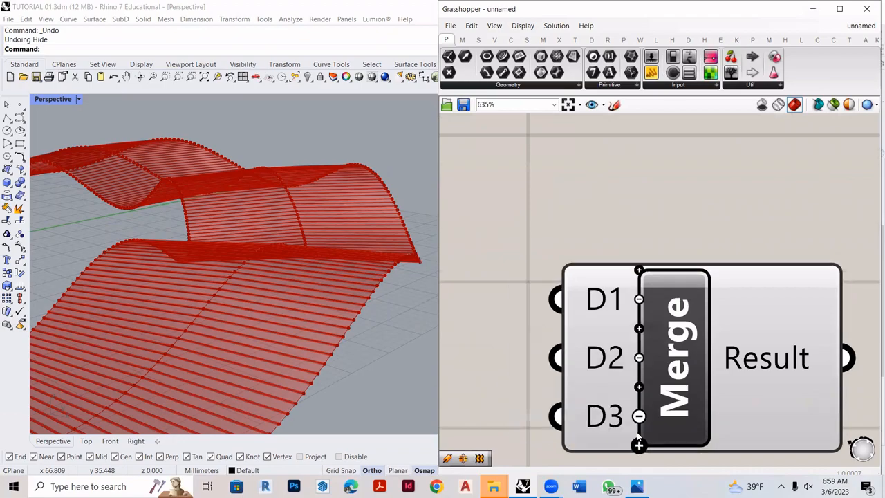
pyautogui.scroll(-1, 693, 386)
pyautogui.scroll(-10, 694, 389)
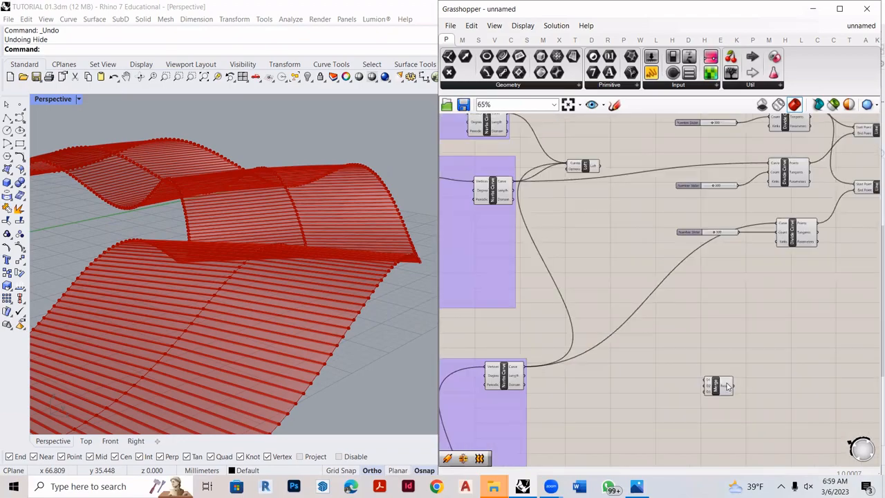
# - Connect the Curve outputs of the first, second and third Nurbs Curve components to D1, D2 and D3 of the new Merge
pyautogui.moveTo(537, 159); pyautogui.dragTo(710, 381)
pyautogui.scroll(3, 715, 400)
pyautogui.scroll(-3, 735, 411)
pyautogui.scroll(4, 548, 220)
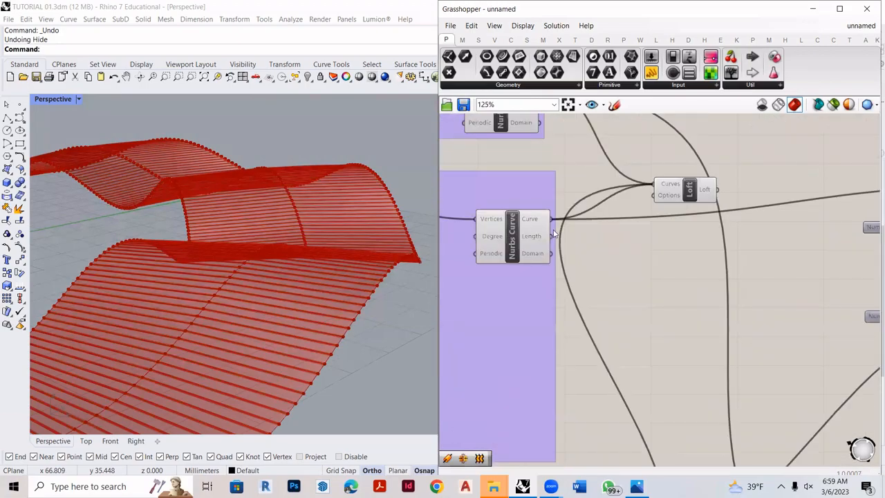
pyautogui.scroll(-4, 583, 193)
pyautogui.moveTo(579, 219); pyautogui.dragTo(662, 337)
pyautogui.scroll(4, 692, 322)
pyautogui.scroll(-3, 715, 336)
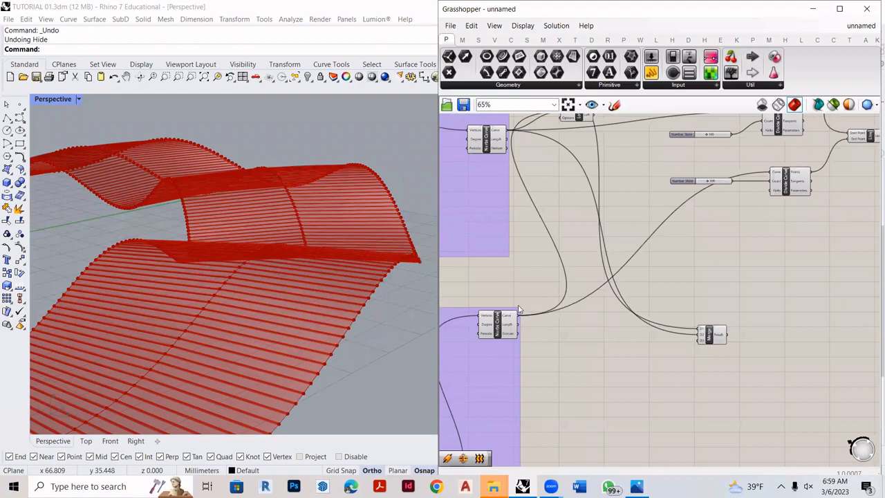
pyautogui.scroll(3, 524, 307)
pyautogui.scroll(-4, 555, 320)
pyautogui.moveTo(555, 319); pyautogui.dragTo(626, 369)
pyautogui.scroll(6, 772, 328)
pyautogui.moveTo(875, 365); pyautogui.dragTo(753, 378, button='right')
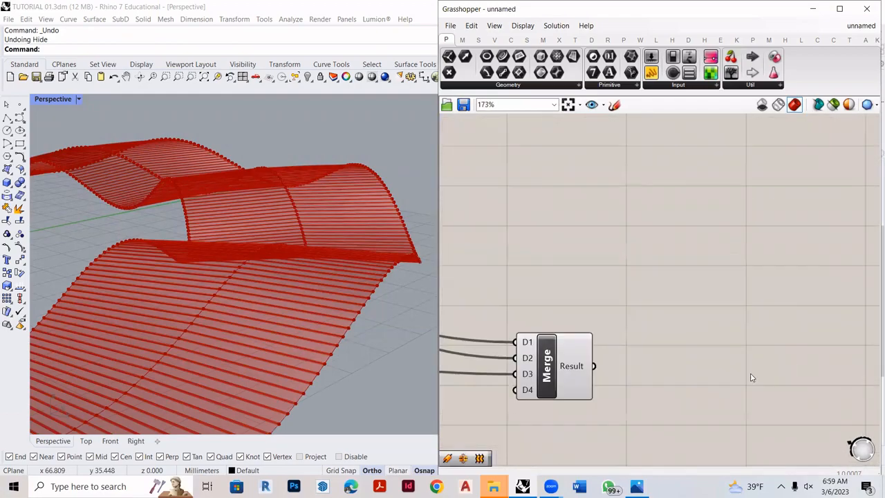
# - Add a second Pipe component, feed the new Merge's Result into its Curve input and move the Pipe clear of the Merge
pyautogui.doubleClick(709, 362)
pyautogui.write('pipe')
pyautogui.press('Return')
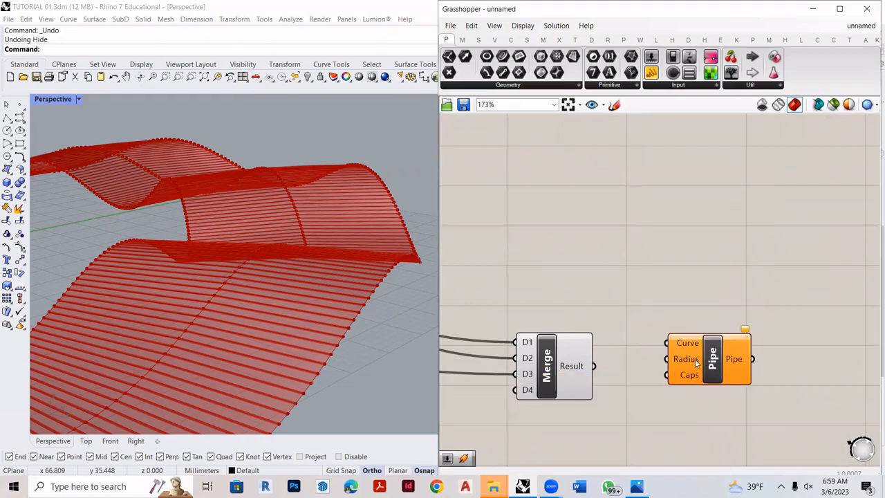
pyautogui.moveTo(594, 366); pyautogui.dragTo(666, 342)
pyautogui.moveTo(713, 358); pyautogui.dragTo(793, 327)
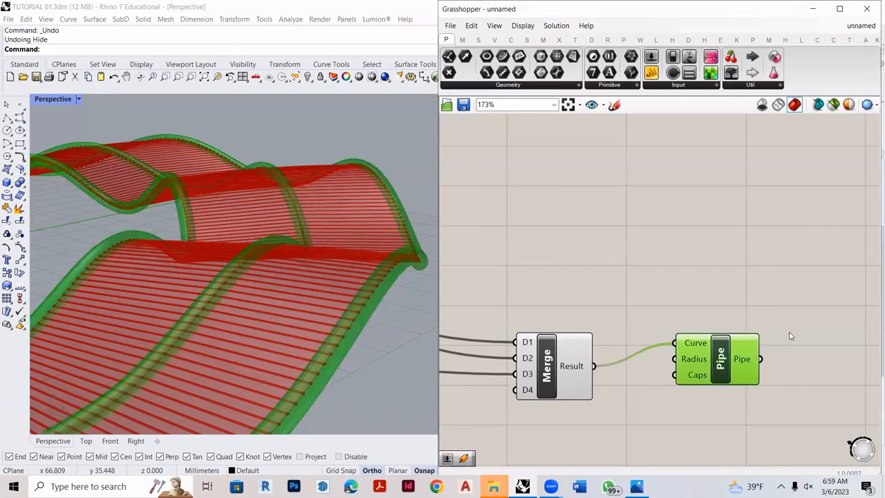
# - Add another number slider set to 0.1 and connect it to the second Pipe's Radius input
pyautogui.doubleClick(689, 389)
pyautogui.write('0.1')
pyautogui.press('Return')
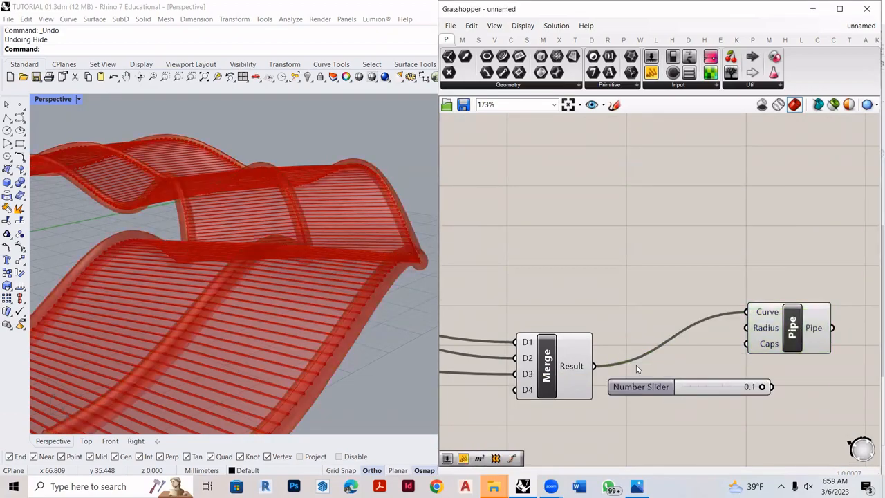
pyautogui.moveTo(772, 386); pyautogui.dragTo(813, 318)
# - Examine the piped pavilion from several angles and locate the Graph Mapper that drives a curve's Z coordinate
pyautogui.scroll(-5, 358, 333)
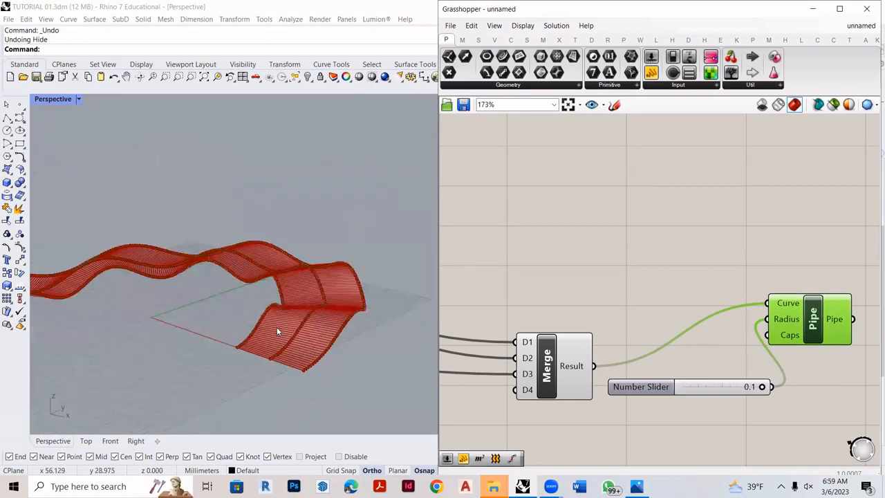
pyautogui.scroll(8, 271, 327)
pyautogui.scroll(-5, 217, 311)
pyautogui.moveTo(218, 310)
pyautogui.mouseDown(button='right')
pyautogui.moveTo(219, 300)
pyautogui.moveTo(262, 288)
pyautogui.mouseUp(button='right')
pyautogui.scroll(8, 263, 288)
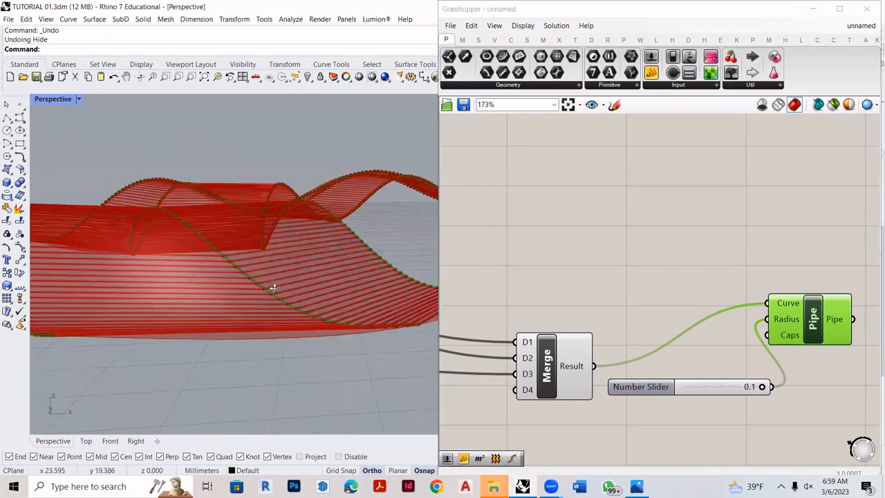
pyautogui.scroll(-5, 255, 295)
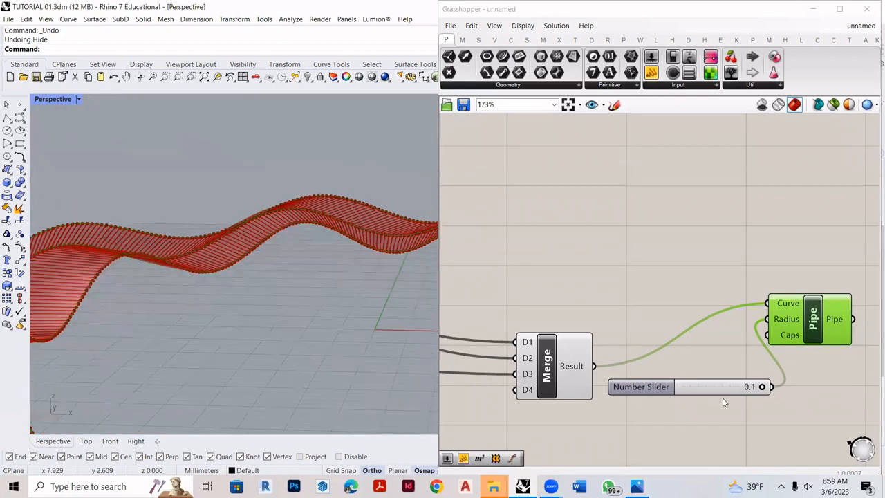
pyautogui.scroll(-5, 786, 407)
pyautogui.scroll(6, 514, 308)
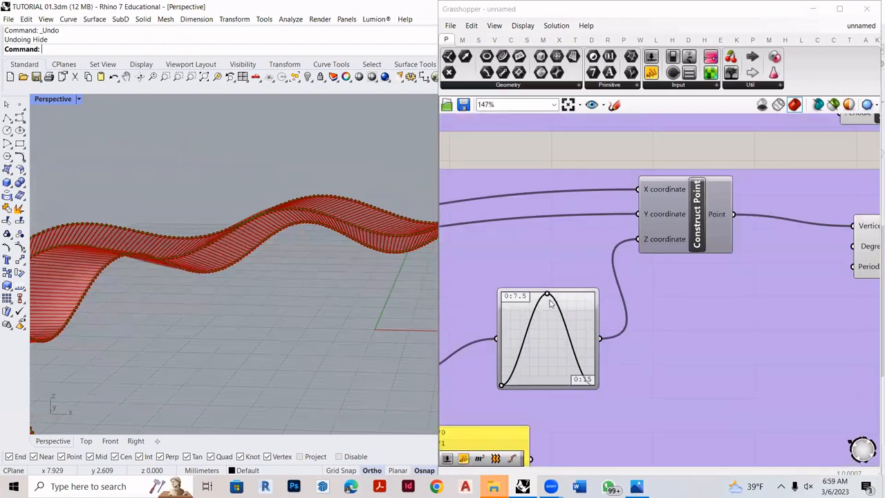
pyautogui.scroll(-5, 307, 260)
pyautogui.moveTo(307, 261); pyautogui.dragTo(339, 286, button='right')
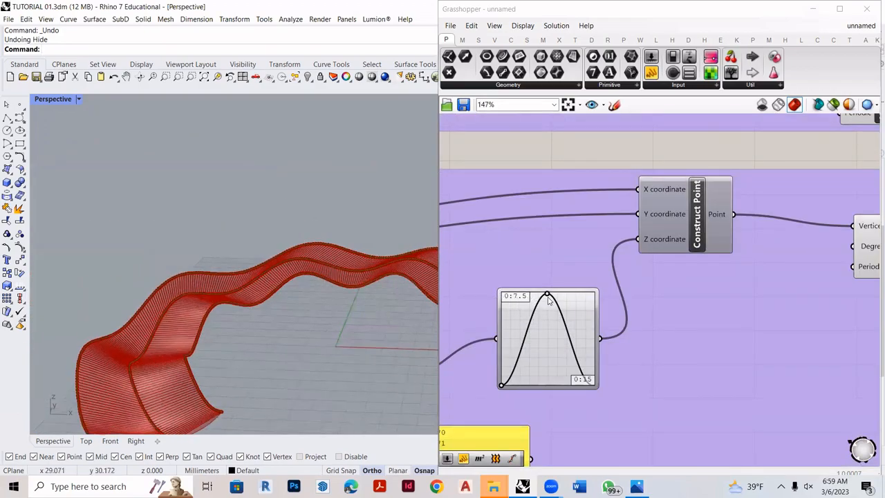
# - Reshape the second curve's sine Graph Mapper by moving both control handles, producing a tighter wave with more peaks
pyautogui.moveTo(547, 296)
pyautogui.mouseDown()
pyautogui.moveTo(543, 344)
pyautogui.moveTo(578, 336)
pyautogui.moveTo(567, 310)
pyautogui.moveTo(519, 297)
pyautogui.moveTo(547, 297)
pyautogui.mouseUp()
pyautogui.scroll(-5, 715, 345)
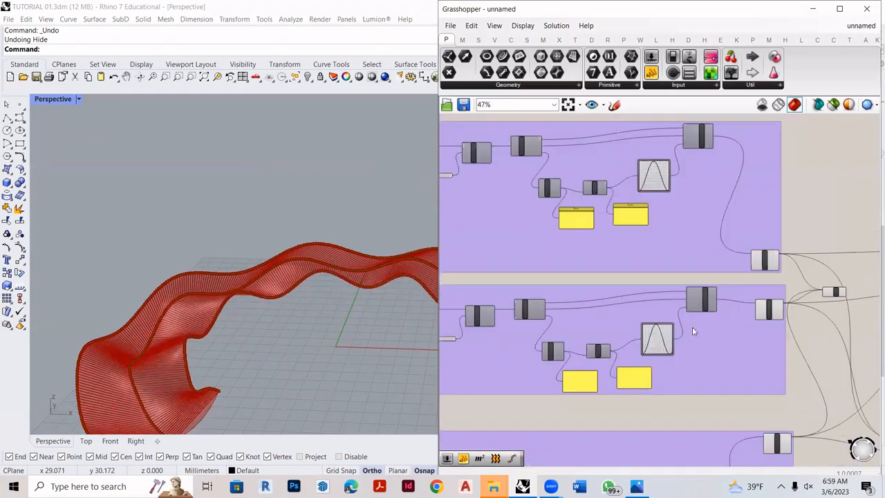
pyautogui.scroll(-2, 660, 220)
pyautogui.scroll(4, 659, 329)
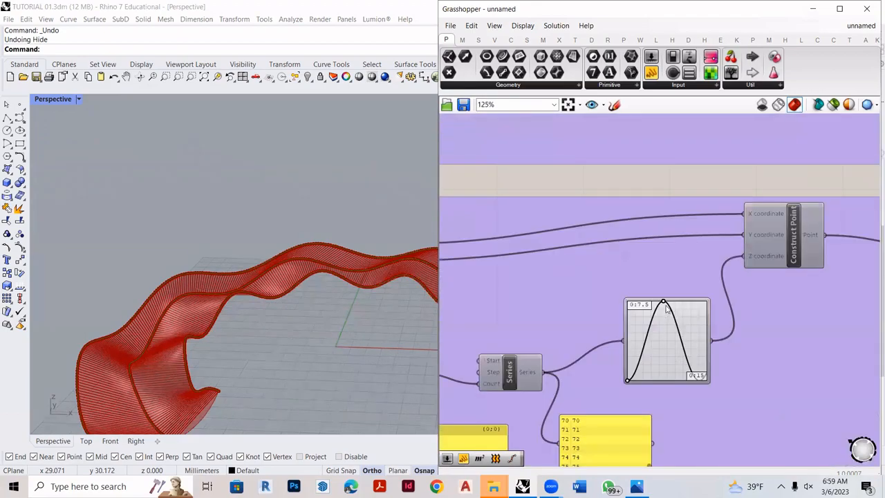
pyautogui.moveTo(665, 309); pyautogui.dragTo(640, 385)
pyautogui.moveTo(627, 313); pyautogui.dragTo(632, 296)
pyautogui.moveTo(298, 286)
pyautogui.mouseDown(button='right')
pyautogui.moveTo(293, 259)
pyautogui.moveTo(360, 281)
pyautogui.mouseUp(button='right')
# - Flatten the third curve's Graph Mapper into a single low sine hump and close its Graph Editor without further changes
pyautogui.scroll(-5, 616, 245)
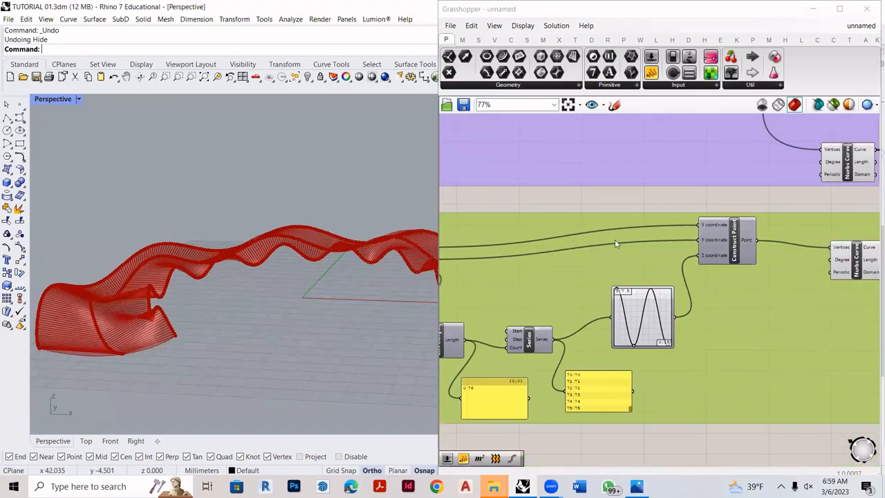
pyautogui.scroll(3, 621, 293)
pyautogui.scroll(3, 620, 343)
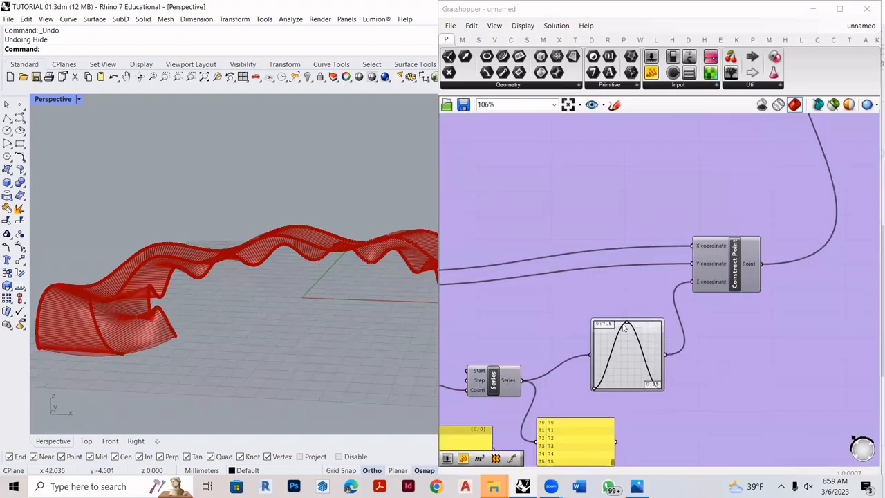
pyautogui.moveTo(628, 322); pyautogui.dragTo(594, 321)
pyautogui.scroll(-3, 316, 317)
pyautogui.moveTo(335, 309); pyautogui.dragTo(421, 356, button='right')
pyautogui.moveTo(595, 321); pyautogui.dragTo(625, 366)
pyautogui.doubleClick(624, 372)
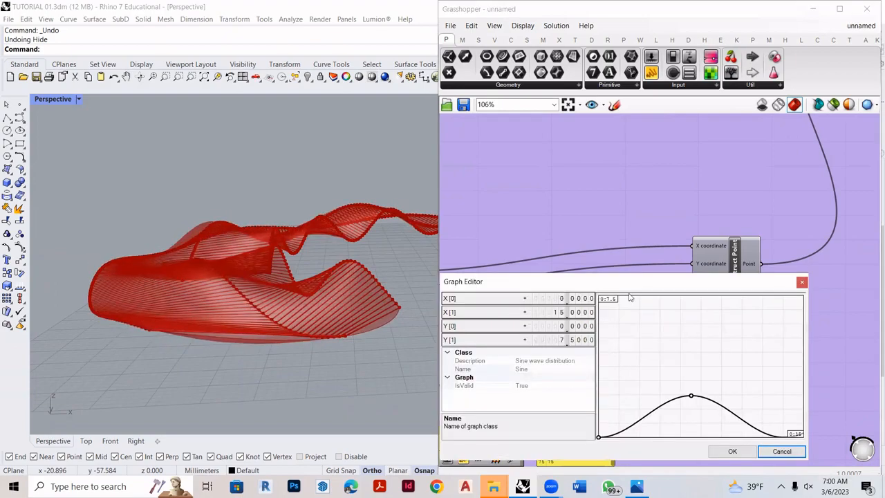
pyautogui.click(801, 283)
# - Set the third arc's Radius slider to 61 and inspect the altered pavilion shape
pyautogui.scroll(-8, 724, 335)
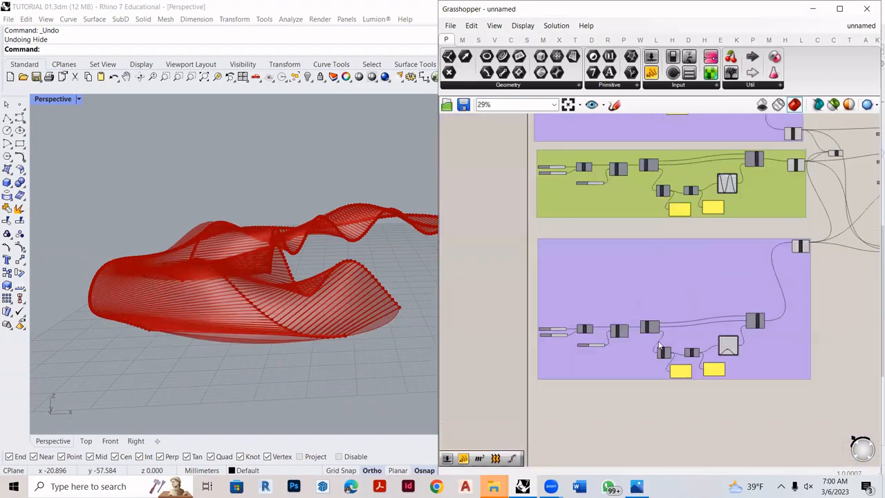
pyautogui.scroll(13, 513, 311)
pyautogui.scroll(-3, 622, 318)
pyautogui.scroll(3, 626, 321)
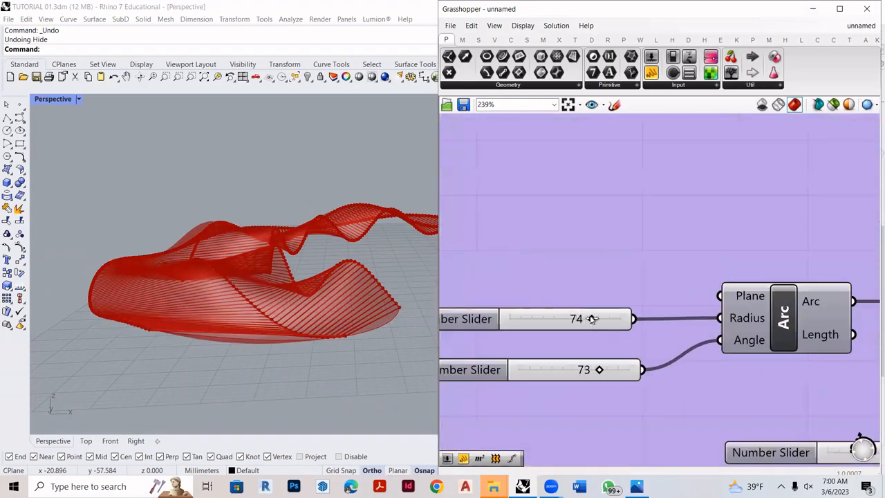
pyautogui.moveTo(586, 320)
pyautogui.mouseDown()
pyautogui.moveTo(564, 318)
pyautogui.moveTo(578, 325)
pyautogui.mouseUp()
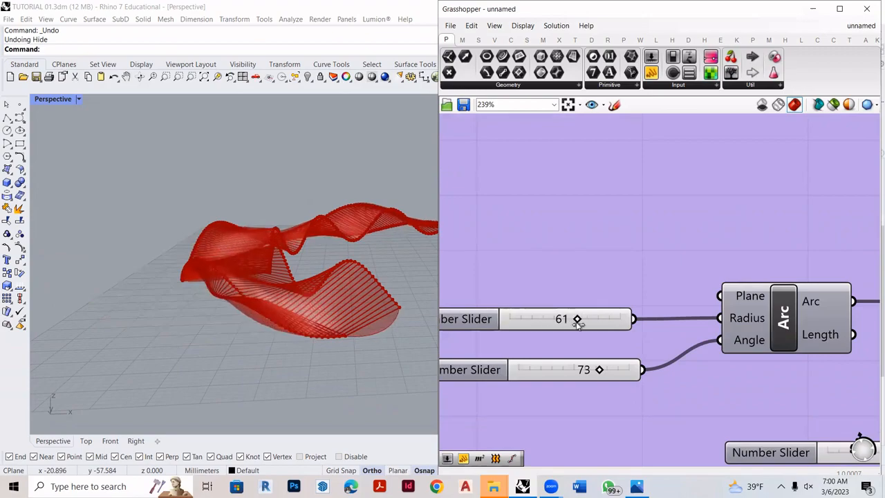
pyautogui.moveTo(373, 309); pyautogui.dragTo(368, 265, button='right')
pyautogui.scroll(3, 369, 265)
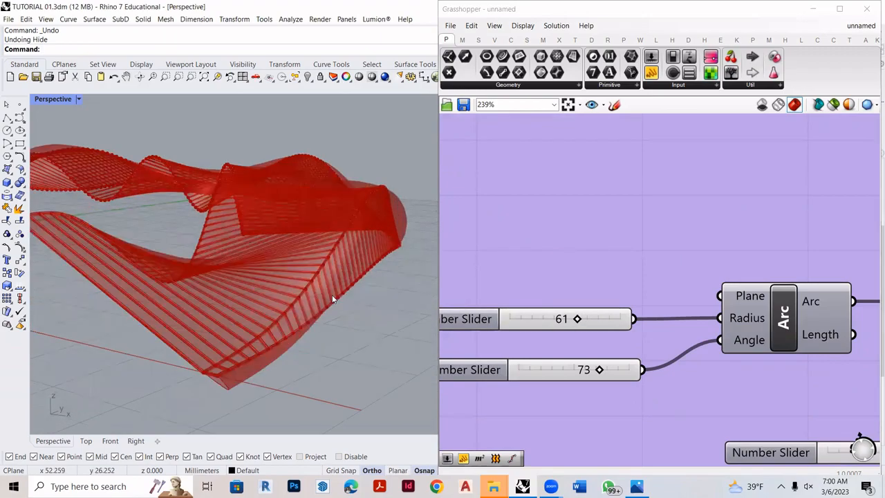
pyautogui.scroll(-3, 332, 299)
# - Adjust the number slider that feeds the Count of the third arc's Divide Curve
pyautogui.scroll(-6, 527, 309)
pyautogui.scroll(4, 621, 364)
pyautogui.moveTo(617, 364); pyautogui.dragTo(585, 364)
pyautogui.scroll(-4, 614, 334)
pyautogui.scroll(4, 613, 334)
pyautogui.click(581, 356)
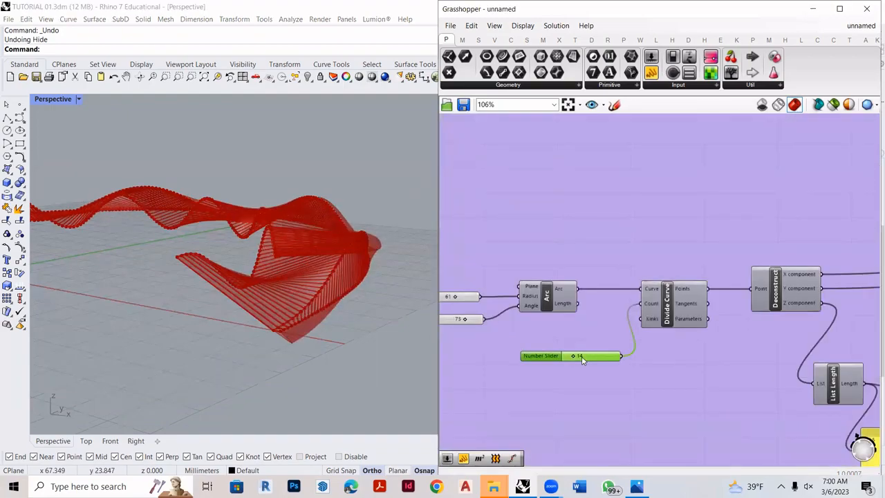
# - Try a count of 467 on the third Nurbs curve's Divide Curve slider, and reset it to 300
pyautogui.scroll(-4, 576, 343)
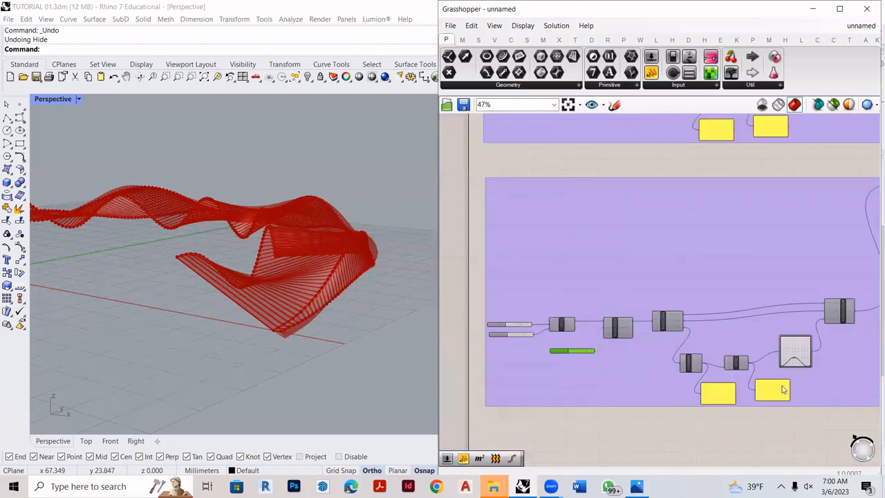
pyautogui.scroll(3, 567, 336)
pyautogui.scroll(-5, 567, 335)
pyautogui.scroll(6, 751, 228)
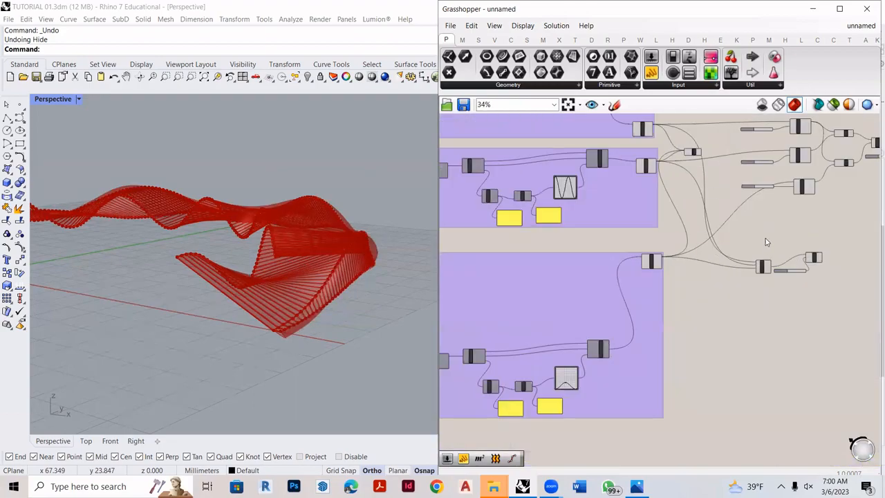
pyautogui.scroll(4, 822, 338)
pyautogui.scroll(-7, 625, 331)
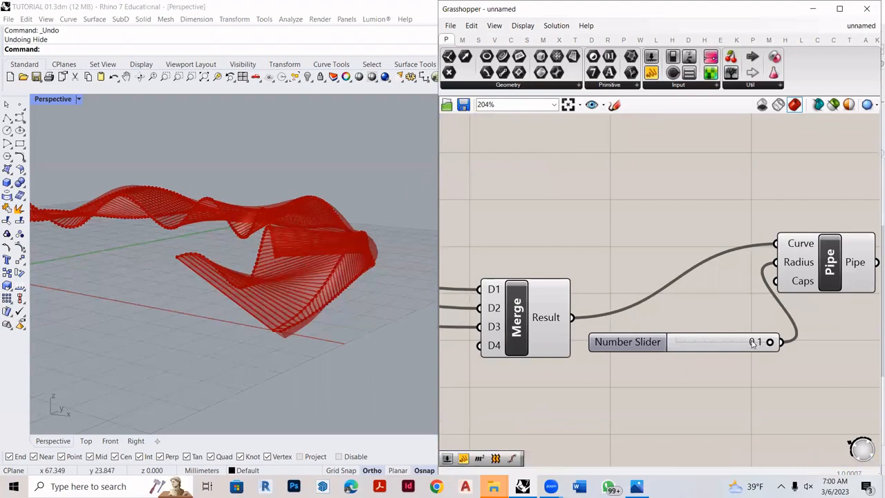
pyautogui.scroll(7, 640, 200)
pyautogui.moveTo(640, 286); pyautogui.dragTo(661, 286)
pyautogui.doubleClick(650, 288)
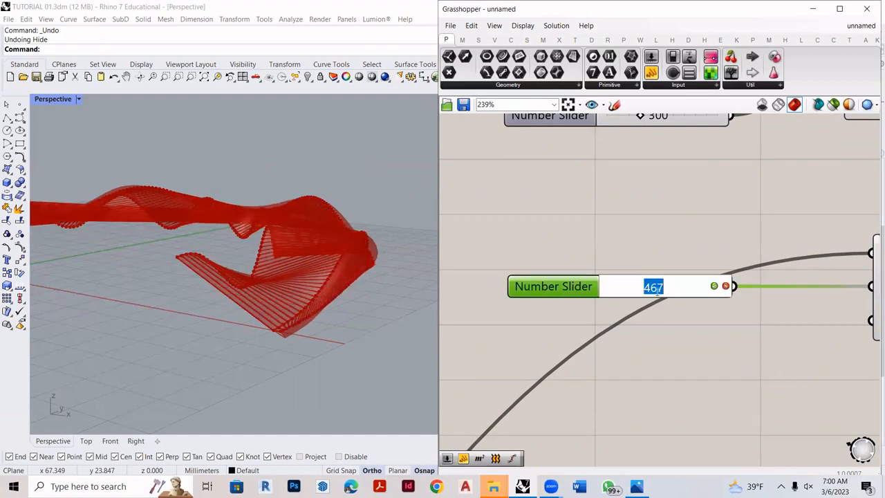
pyautogui.press('Return')
pyautogui.scroll(-6, 674, 350)
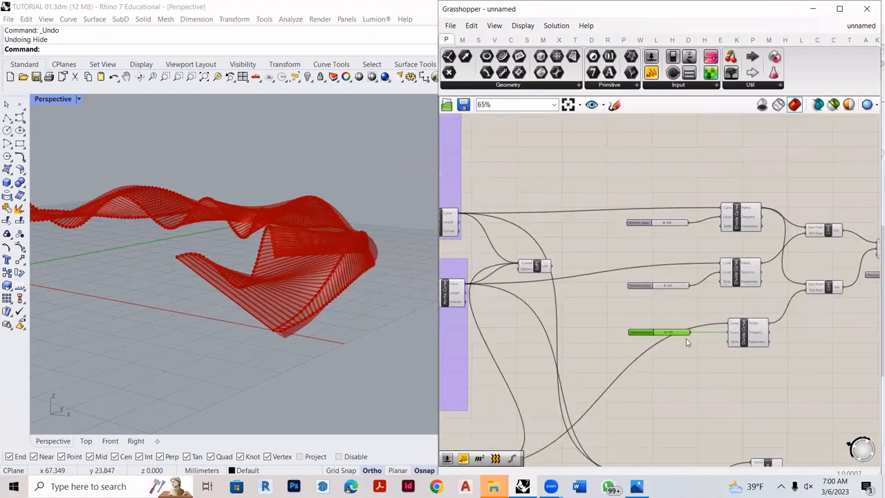
pyautogui.moveTo(366, 286); pyautogui.dragTo(387, 304, button='right')
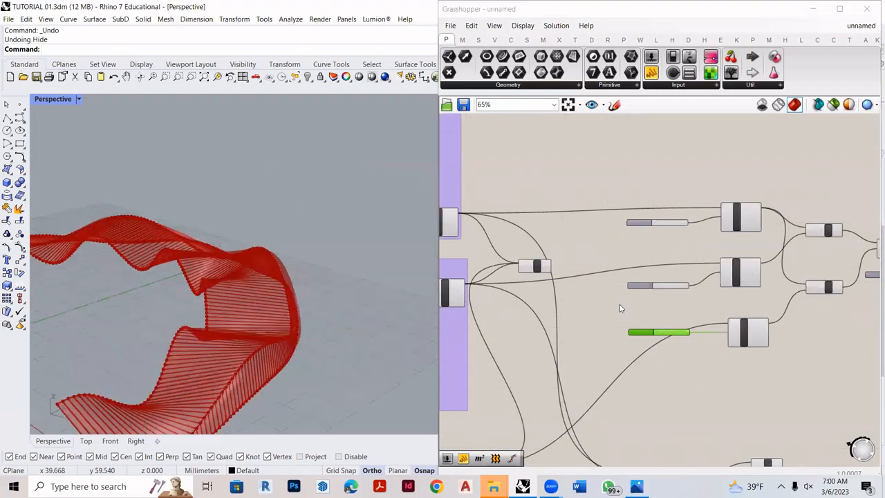
# - Move the Loft component clear of the wires and bake its Loft output into Rhino
pyautogui.scroll(-2, 594, 298)
pyautogui.scroll(7, 581, 289)
pyautogui.moveTo(576, 264); pyautogui.dragTo(691, 197)
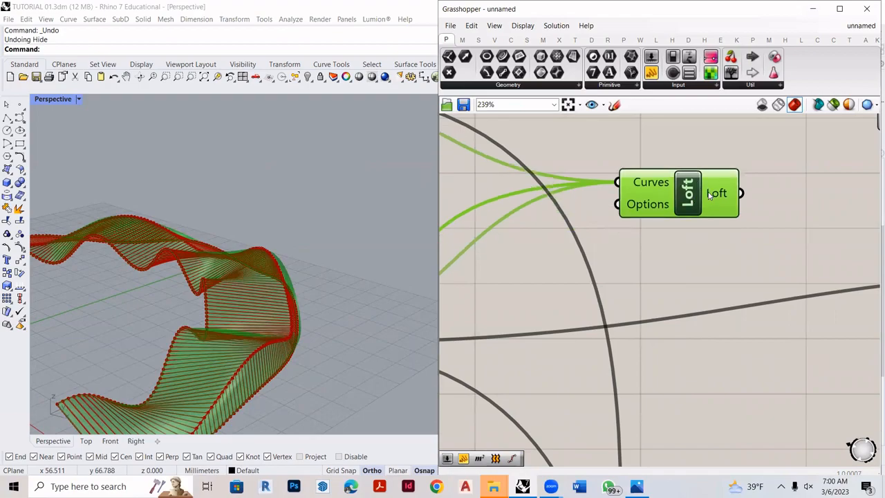
pyautogui.moveTo(330, 266); pyautogui.dragTo(388, 311, button='right')
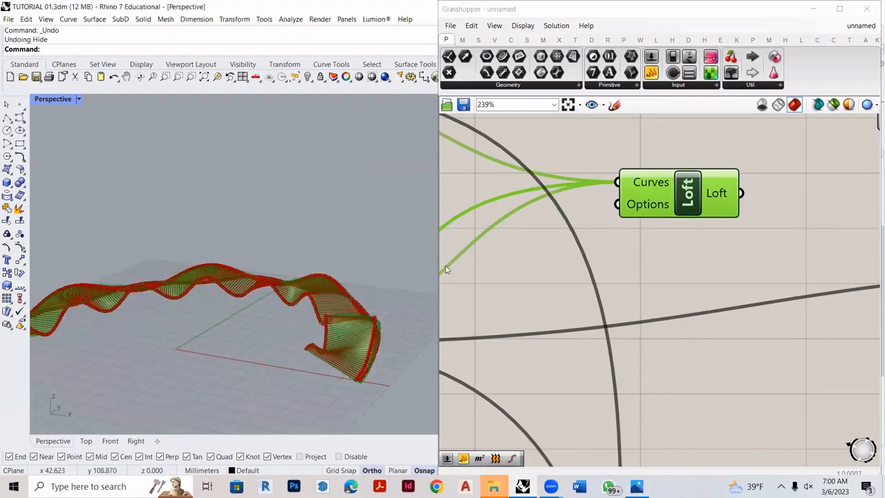
pyautogui.rightClick(716, 199)
pyautogui.click(720, 216)
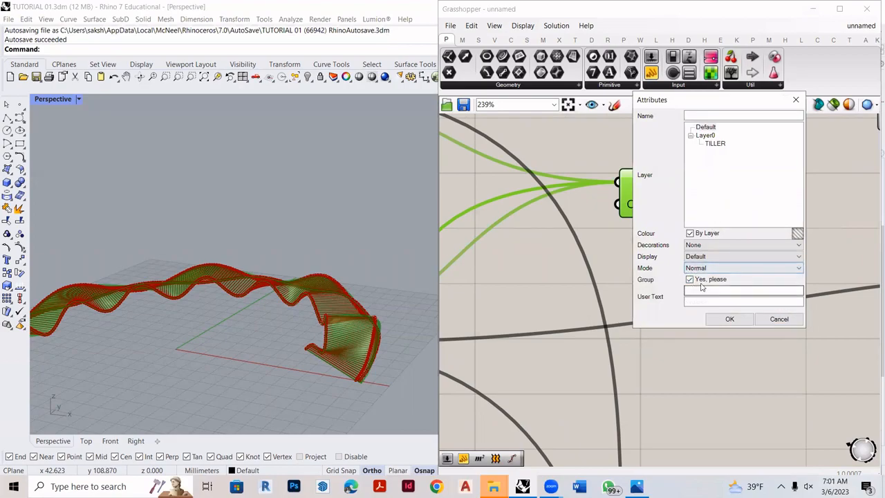
pyautogui.click(729, 319)
# - Move the baked loft surface in the Perspective viewport, undo the move and deselect the surface
pyautogui.moveTo(369, 279); pyautogui.dragTo(405, 232, button='right')
pyautogui.moveTo(405, 233); pyautogui.dragTo(262, 182)
pyautogui.hotkey('ctrl', 'z')
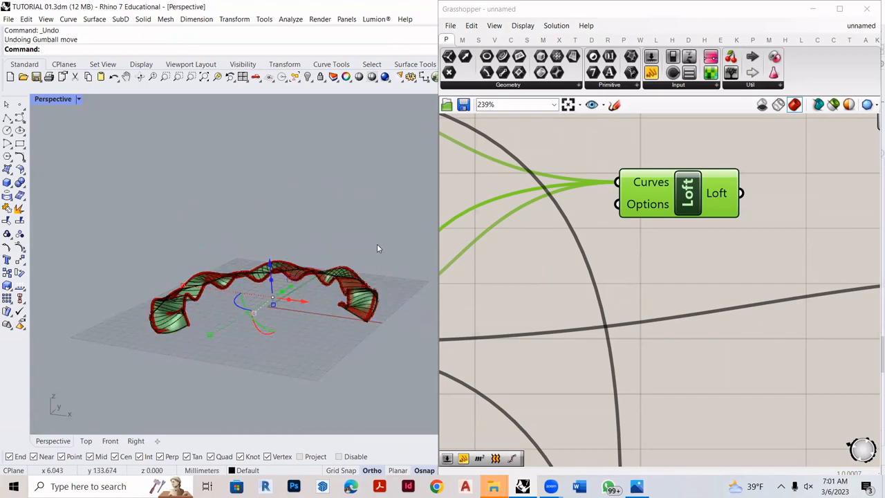
pyautogui.click(377, 248)
# - Bake the Pipe output built from the merged connecting lines into Rhino
pyautogui.scroll(-5, 609, 256)
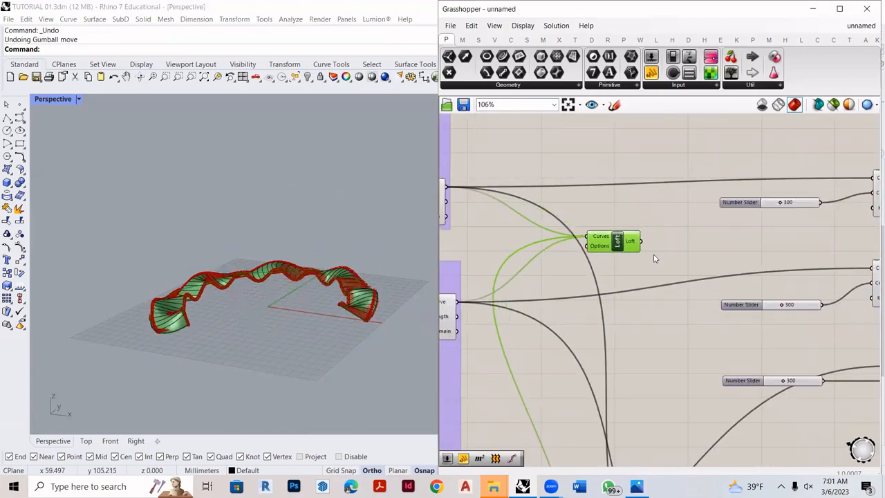
pyautogui.scroll(2, 629, 246)
pyautogui.scroll(-6, 536, 195)
pyautogui.scroll(6, 784, 221)
pyautogui.click(794, 234)
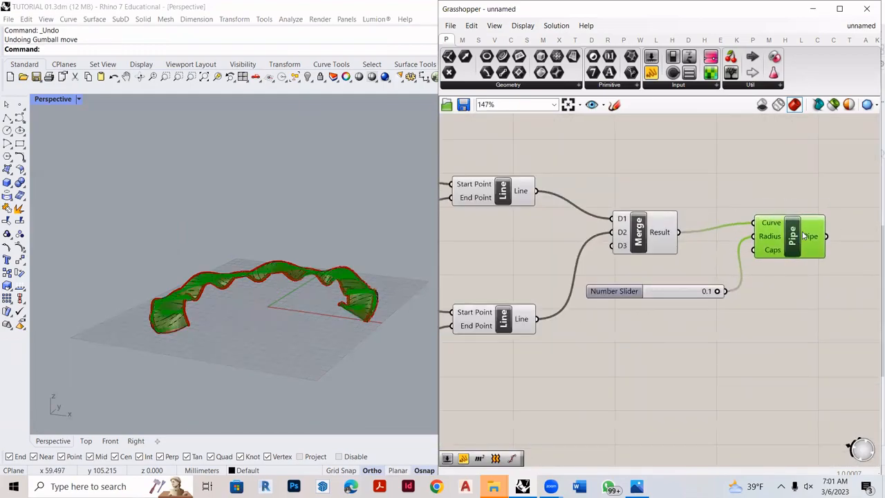
pyautogui.scroll(1, 804, 236)
pyautogui.rightClick(802, 236)
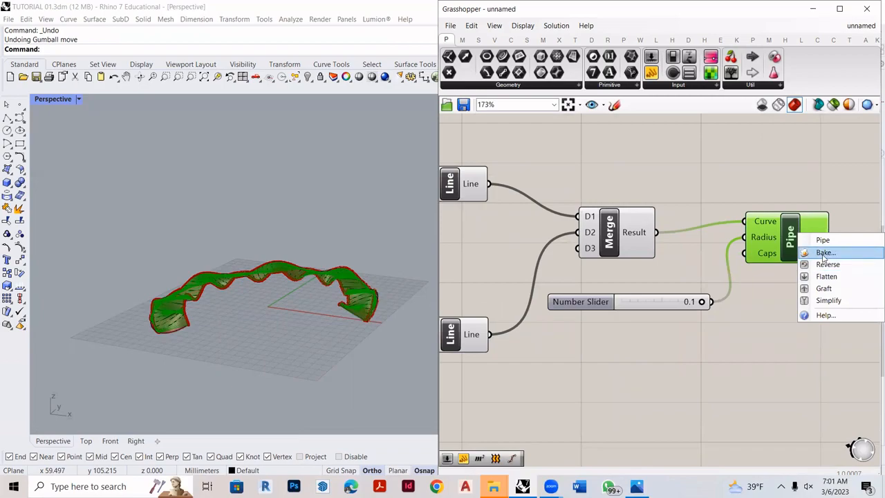
pyautogui.click(824, 254)
pyautogui.click(805, 362)
# - Bake the second Pipe's output, built from the three merged Nurbs curves, into Rhino
pyautogui.scroll(-5, 632, 322)
pyautogui.scroll(3, 614, 280)
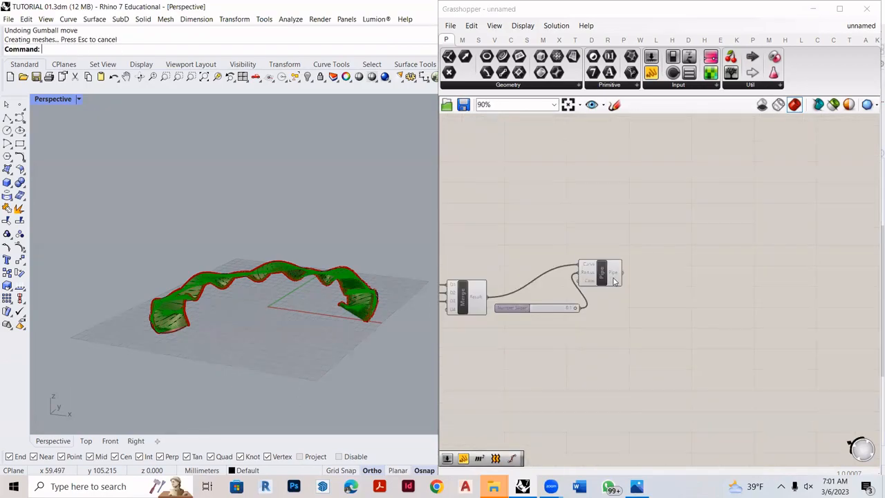
pyautogui.scroll(4, 614, 280)
pyautogui.rightClick(674, 275)
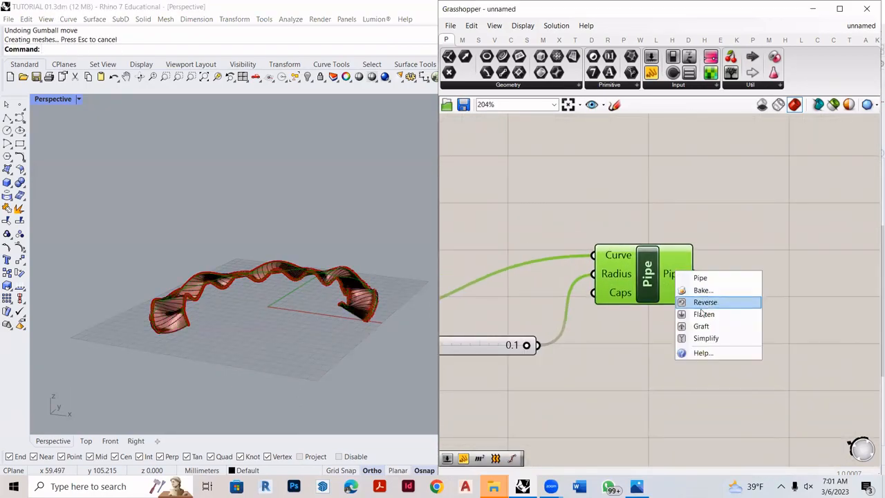
pyautogui.click(704, 293)
pyautogui.click(676, 361)
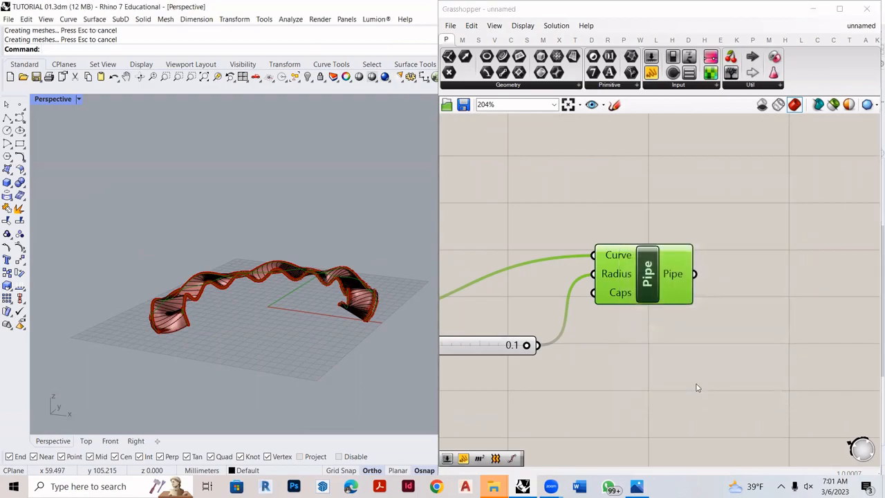
# - Save the Grasshopper document
pyautogui.click(453, 25)
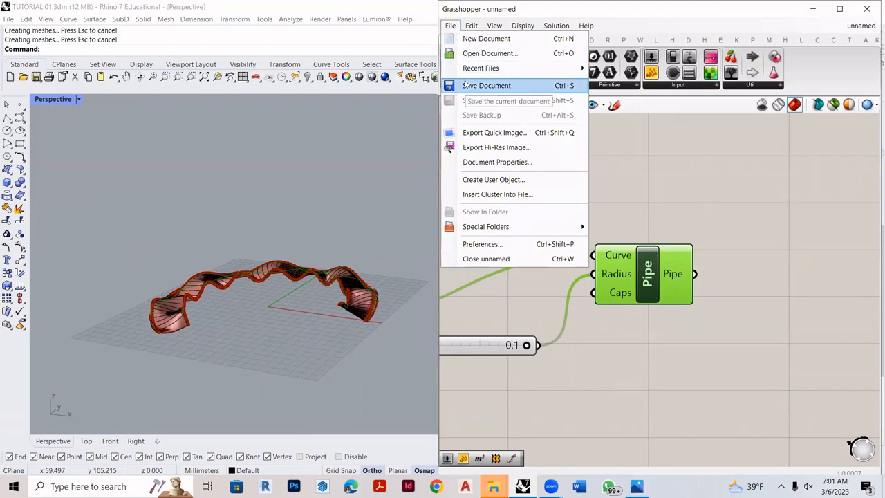
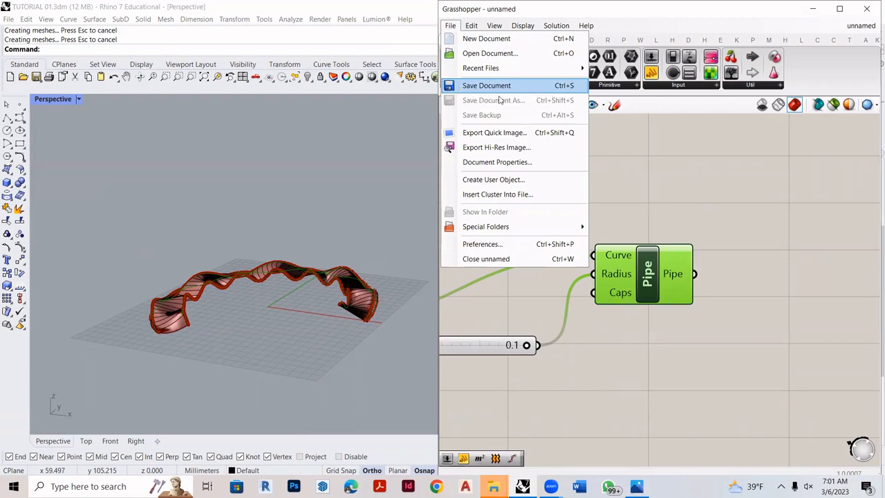
# - Select all the baked pavilion geometry, set the Perspective viewport to Rendered display mode, and clear the selection
pyautogui.click(813, 8)
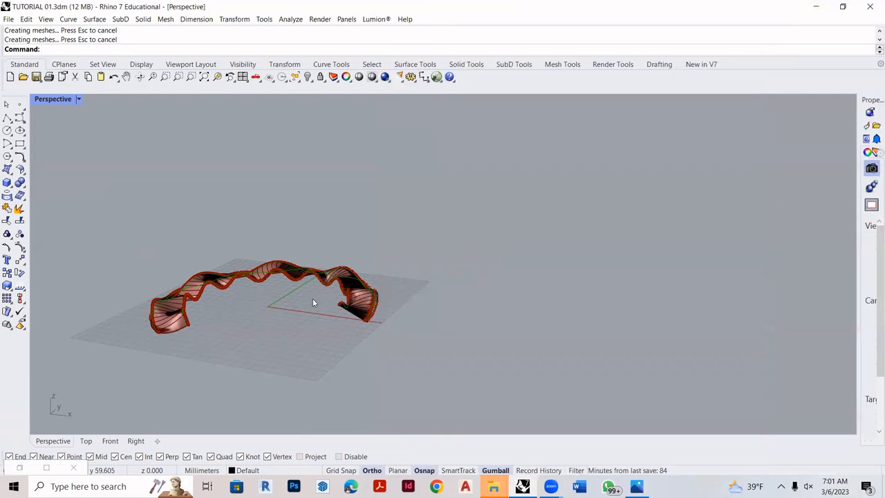
pyautogui.scroll(5, 335, 299)
pyautogui.scroll(-4, 263, 264)
pyautogui.moveTo(187, 172); pyautogui.dragTo(728, 438)
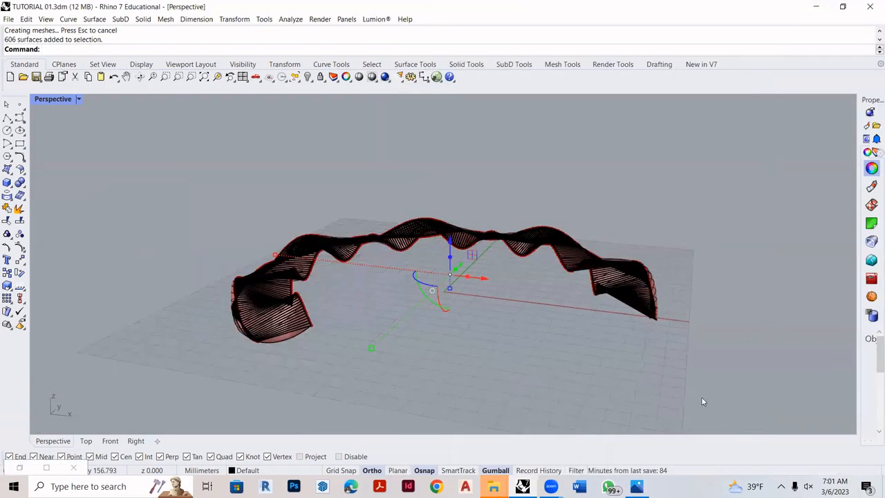
pyautogui.click(78, 99)
pyautogui.click(106, 160)
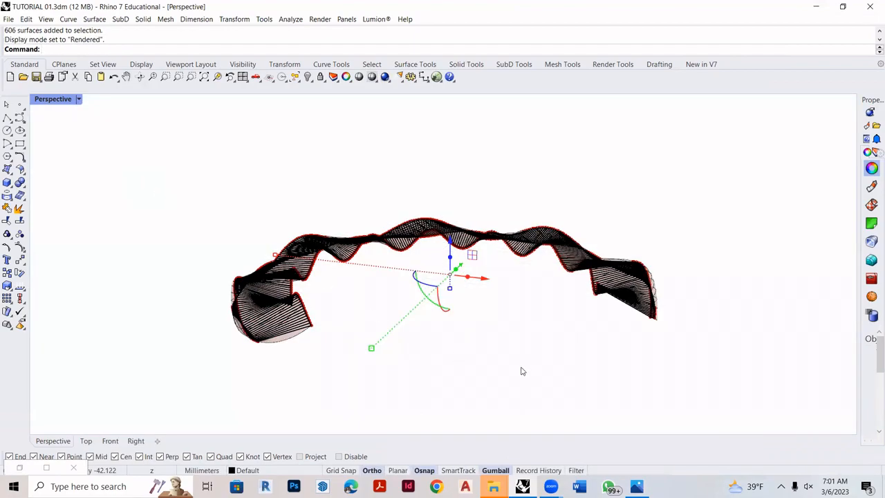
pyautogui.click(572, 363)
pyautogui.moveTo(572, 363); pyautogui.dragTo(531, 346, button='right')
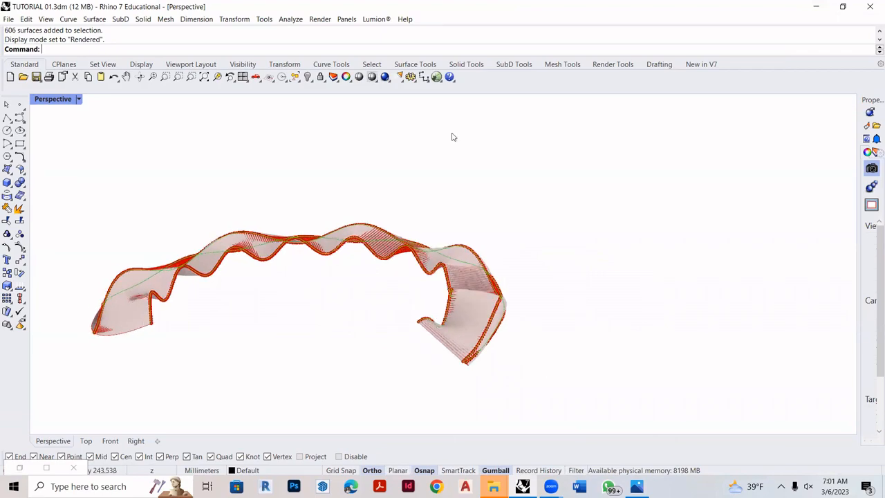
# - Examine the pavilion's surface and piped ribs from several angles in the Perspective viewport
pyautogui.click(437, 78)
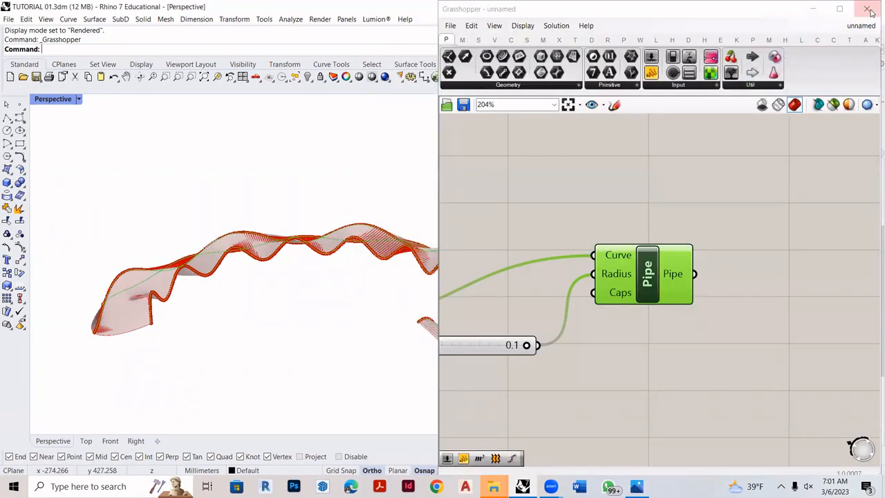
pyautogui.click(869, 9)
pyautogui.moveTo(488, 322); pyautogui.dragTo(326, 310, button='right')
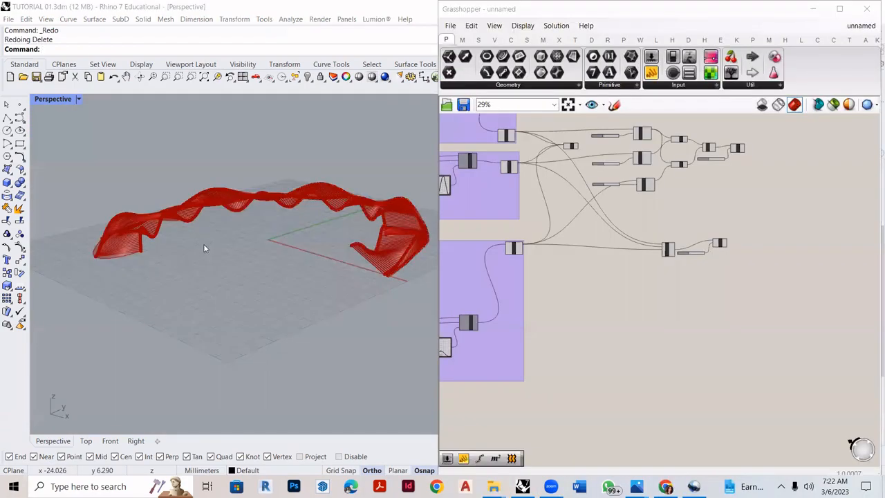
pyautogui.moveTo(204, 247); pyautogui.dragTo(219, 267, button='right')
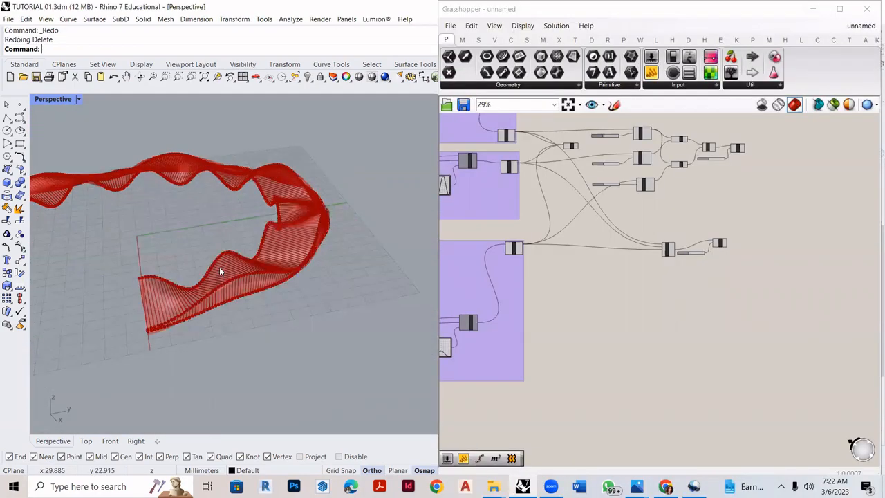
pyautogui.scroll(5, 220, 267)
pyautogui.scroll(-5, 251, 266)
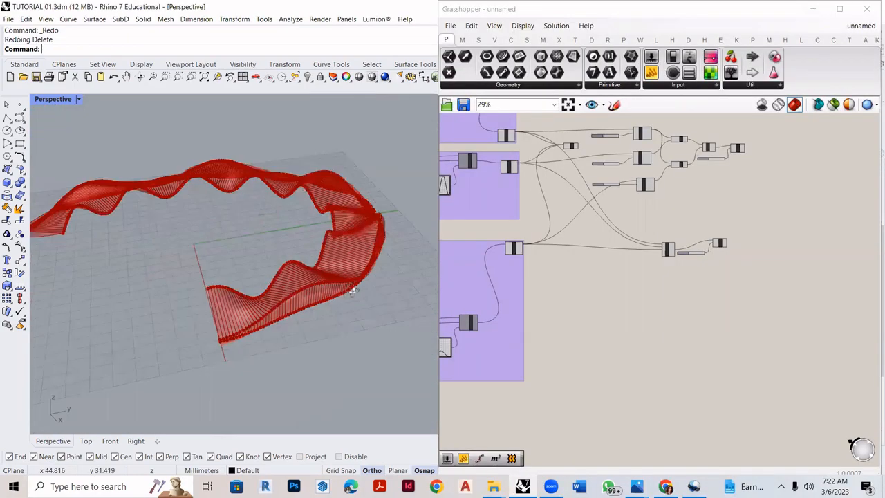
pyautogui.scroll(2, 158, 242)
pyautogui.moveTo(159, 242); pyautogui.dragTo(348, 270, button='right')
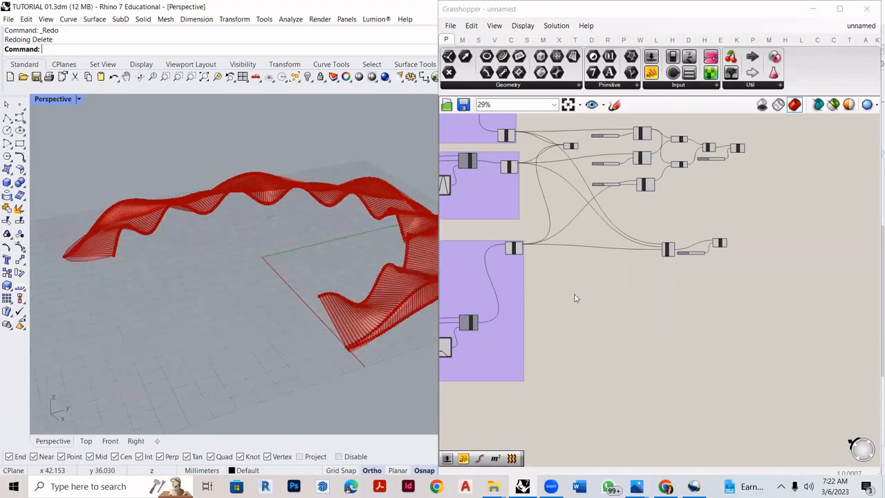
# - Add a Move component on the empty canvas below the merged-curve Pipe
pyautogui.scroll(3, 575, 298)
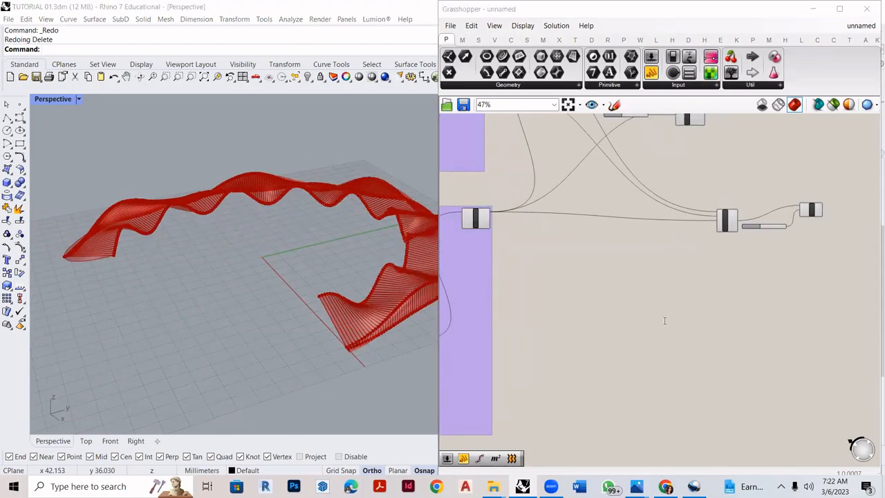
pyautogui.doubleClick(664, 325)
pyautogui.write('move')
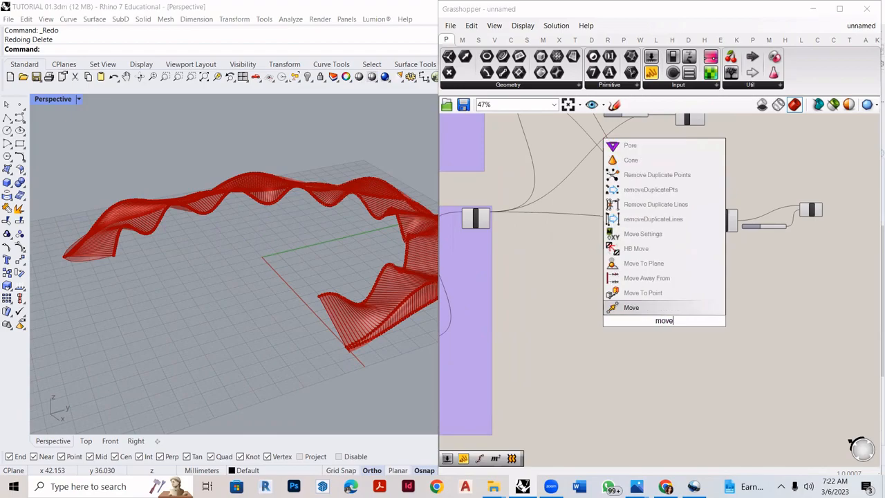
pyautogui.click(642, 309)
pyautogui.scroll(6, 667, 322)
pyautogui.moveTo(669, 333); pyautogui.dragTo(641, 290)
pyautogui.scroll(-3, 708, 343)
pyautogui.scroll(2, 708, 343)
# - Add a Unit Z component and connect its Unit vector output to the Move component's Motion input
pyautogui.doubleClick(510, 303)
pyautogui.write('un')
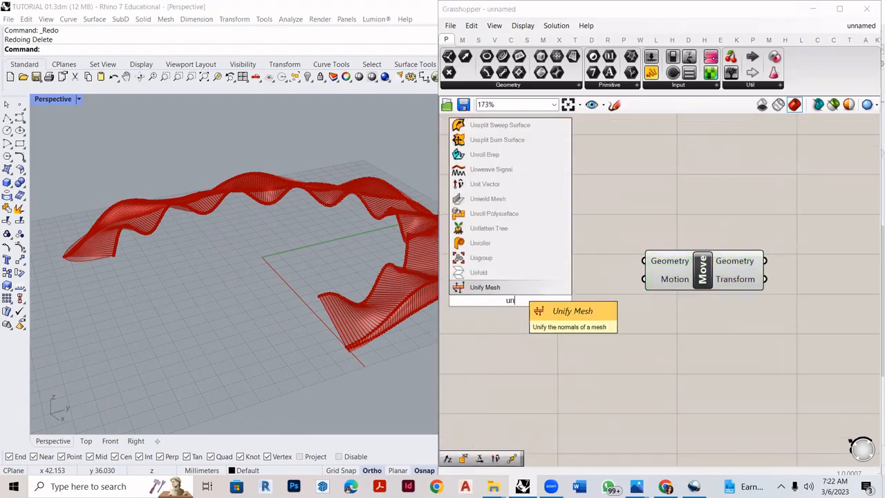
pyautogui.write('it z')
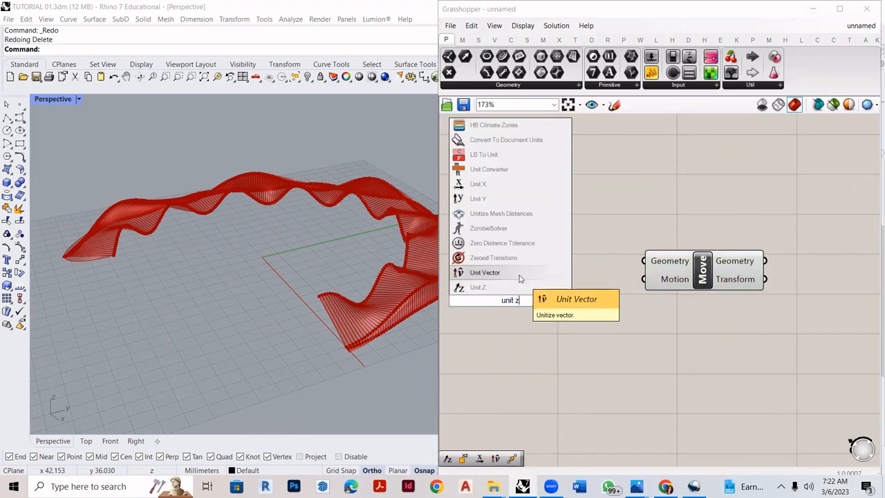
pyautogui.click(523, 287)
pyautogui.moveTo(550, 310); pyautogui.dragTo(644, 279)
# - Create a number slider with value 6 and connect it to the Unit Z component's Factor input
pyautogui.scroll(-3, 710, 337)
pyautogui.scroll(3, 527, 325)
pyautogui.doubleClick(477, 306)
pyautogui.write('6')
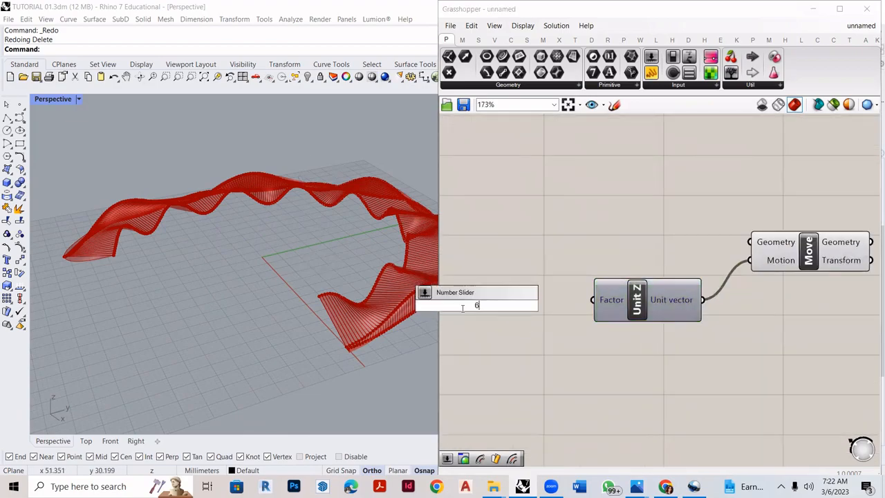
pyautogui.press('Return')
pyautogui.moveTo(552, 309); pyautogui.dragTo(600, 312)
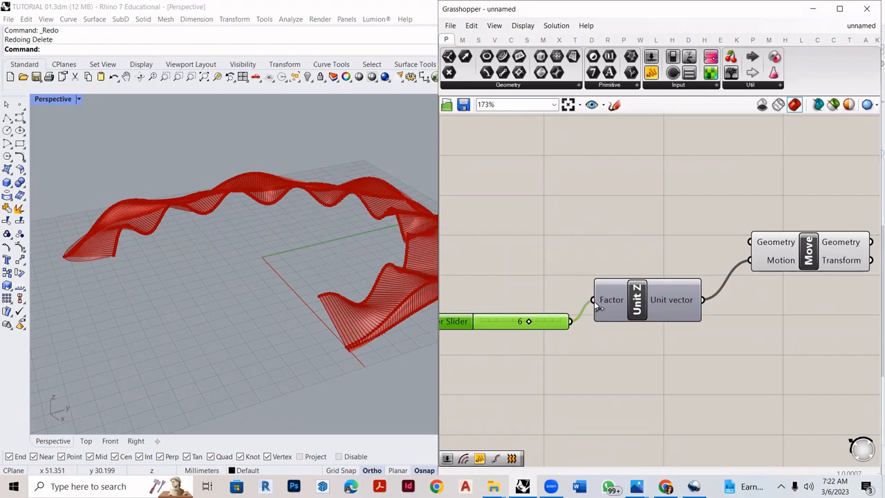
# - Add a Pipe component and connect the Move component's Geometry output to its Curve input
pyautogui.scroll(2, 597, 305)
pyautogui.scroll(-4, 551, 329)
pyautogui.scroll(4, 741, 278)
pyautogui.scroll(-4, 553, 311)
pyautogui.scroll(3, 728, 293)
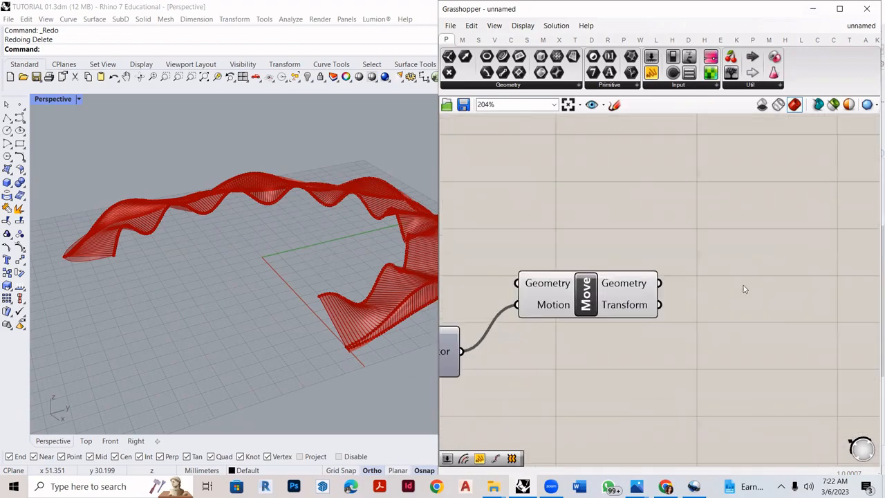
pyautogui.doubleClick(769, 258)
pyautogui.write('pipe')
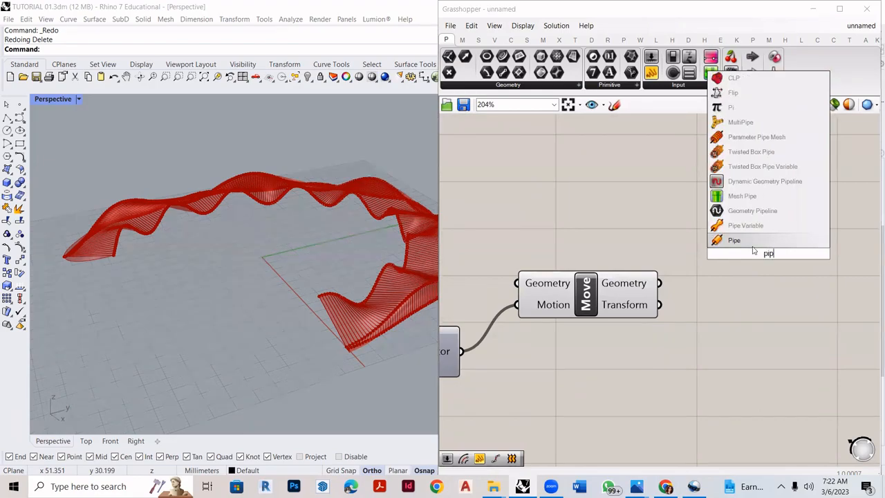
pyautogui.press('Return')
pyautogui.moveTo(662, 284); pyautogui.dragTo(717, 234)
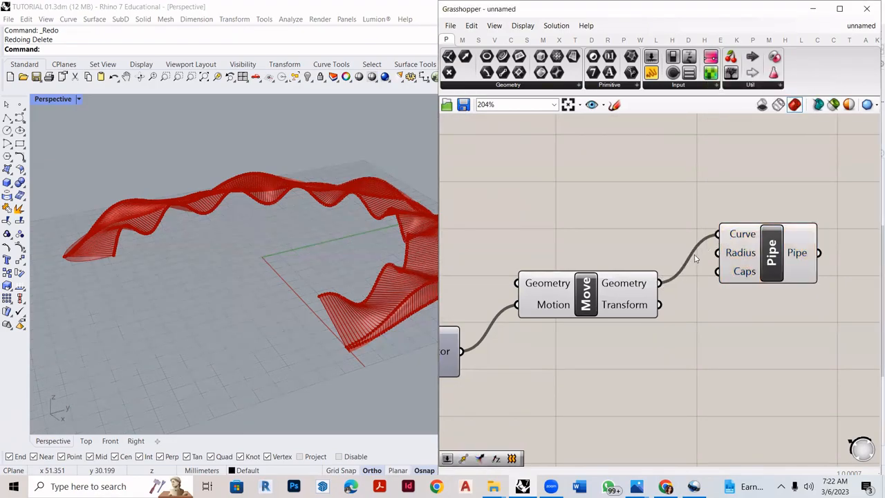
# - Create a number slider with value 0.1 and connect it to the new Pipe's Radius input
pyautogui.scroll(2, 672, 290)
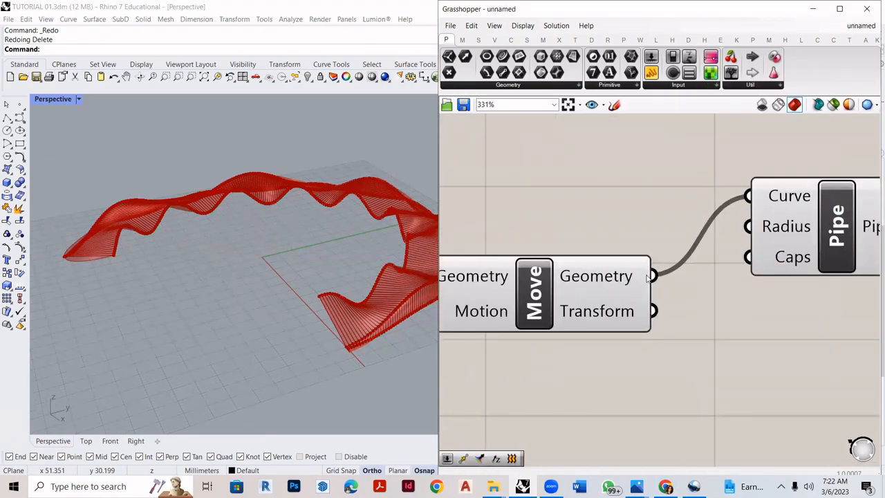
pyautogui.scroll(-2, 721, 205)
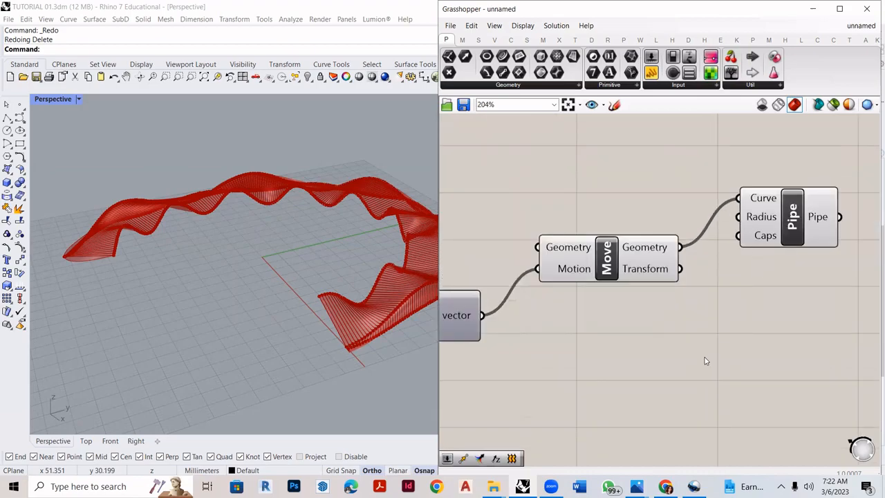
pyautogui.doubleClick(706, 361)
pyautogui.write('0.1')
pyautogui.press('Return')
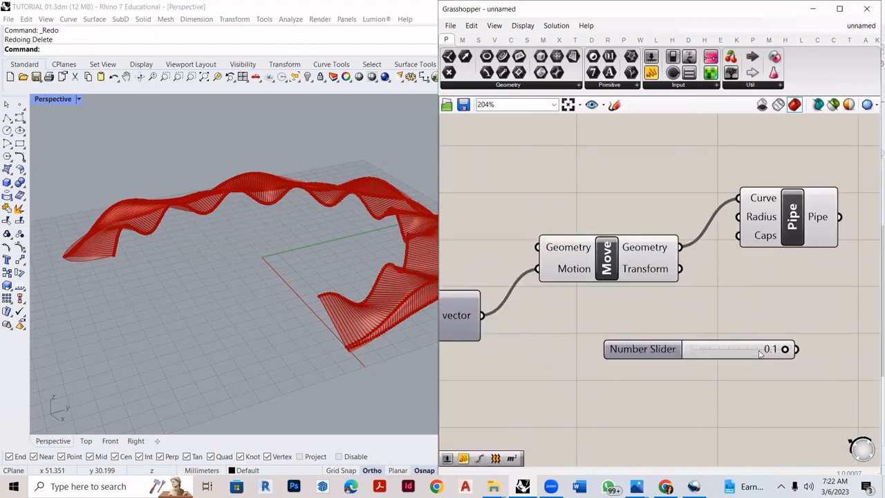
pyautogui.moveTo(793, 349); pyautogui.dragTo(740, 217)
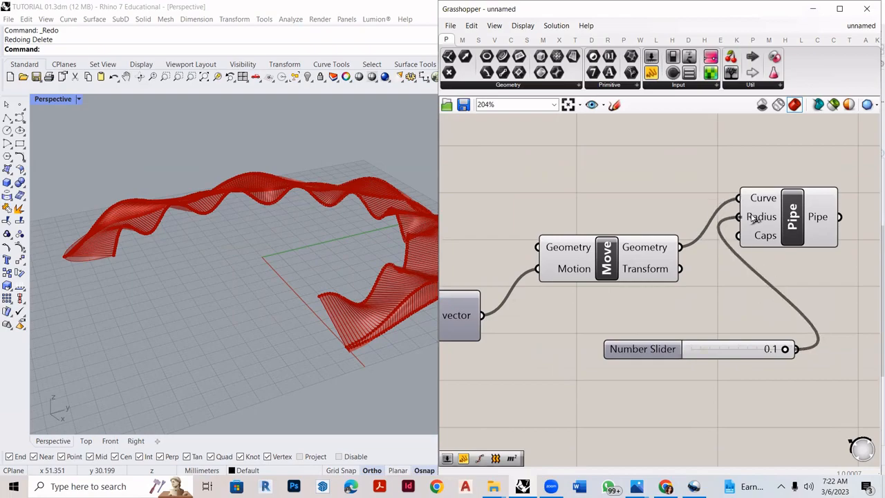
# - Select the Nurbs Curve components in turn to check which pavilion curve each one produces
pyautogui.scroll(-4, 777, 257)
pyautogui.scroll(5, 694, 235)
pyautogui.scroll(-8, 782, 327)
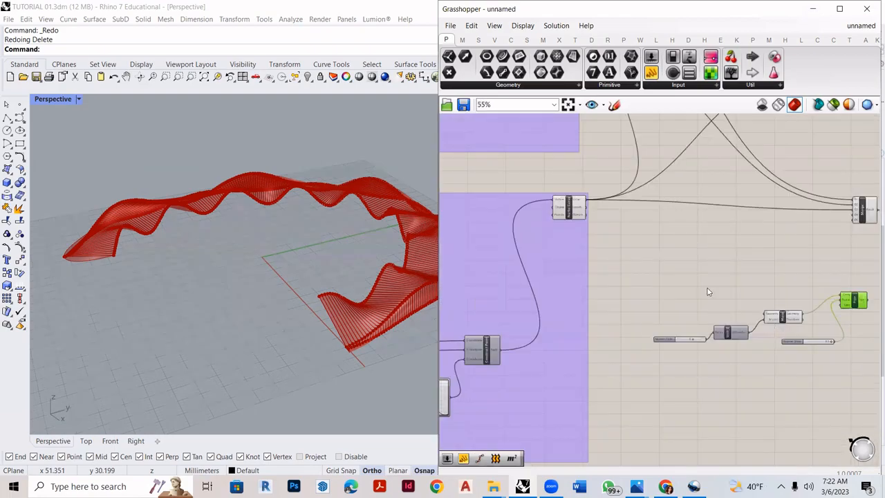
pyautogui.scroll(9, 571, 202)
pyautogui.scroll(-1, 578, 272)
pyautogui.click(676, 318)
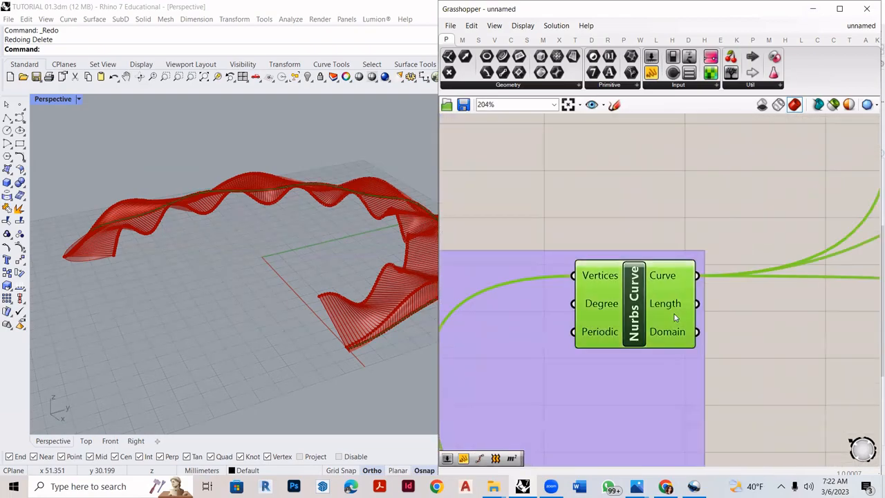
pyautogui.scroll(-6, 386, 325)
pyautogui.scroll(8, 401, 300)
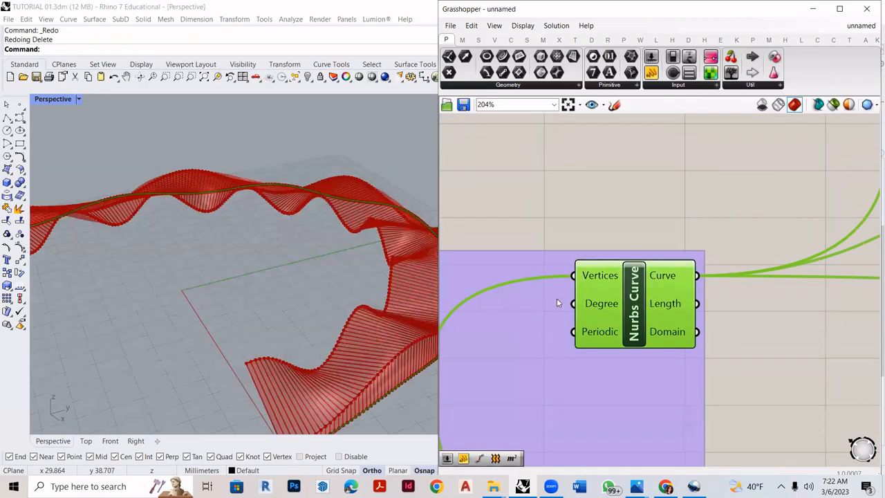
pyautogui.scroll(-7, 613, 326)
pyautogui.scroll(4, 613, 159)
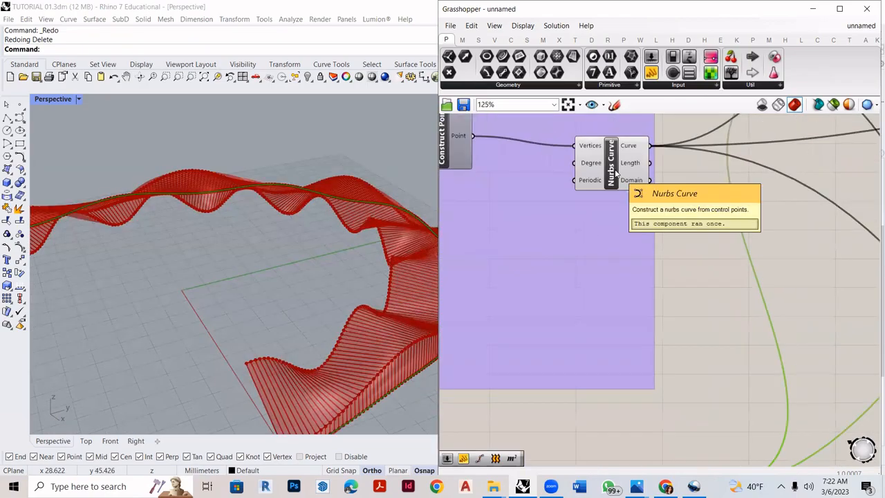
pyautogui.click(615, 173)
pyautogui.scroll(-2, 615, 172)
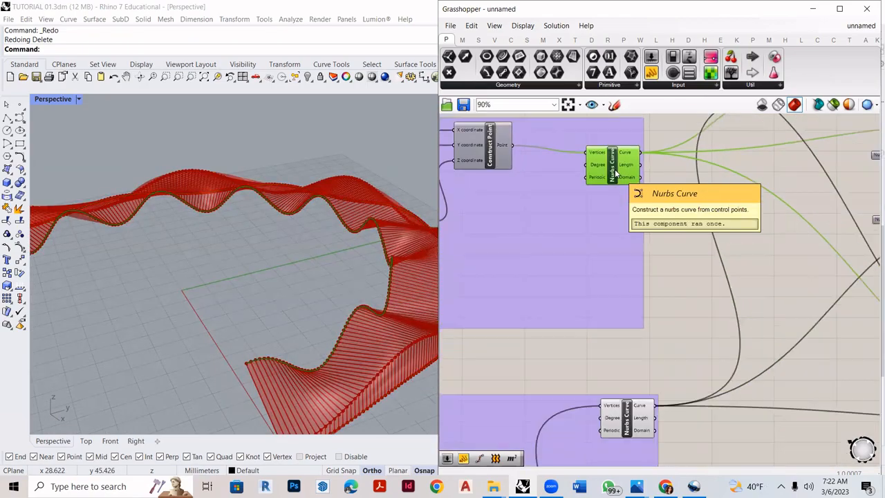
# - Connect the Curve output of the lowest group's Nurbs Curve to the Move component's Geometry input
pyautogui.click(627, 417)
pyautogui.scroll(-3, 322, 342)
pyautogui.scroll(3, 241, 350)
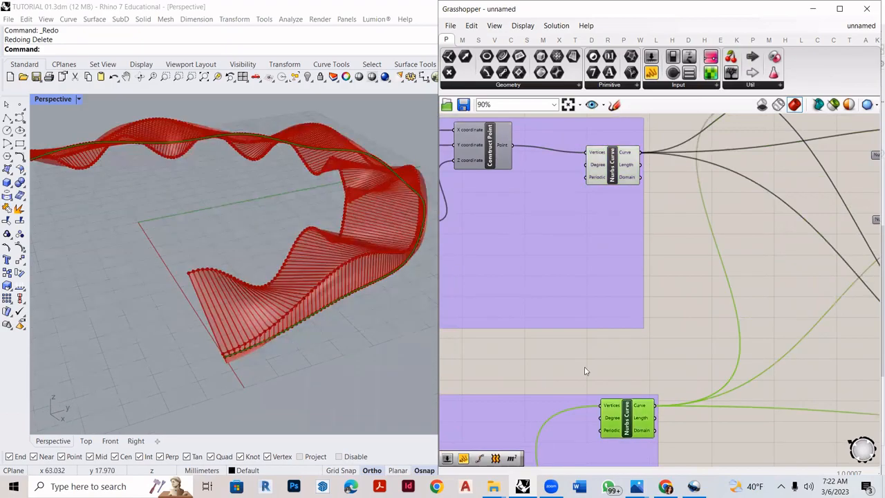
pyautogui.scroll(-2, 662, 349)
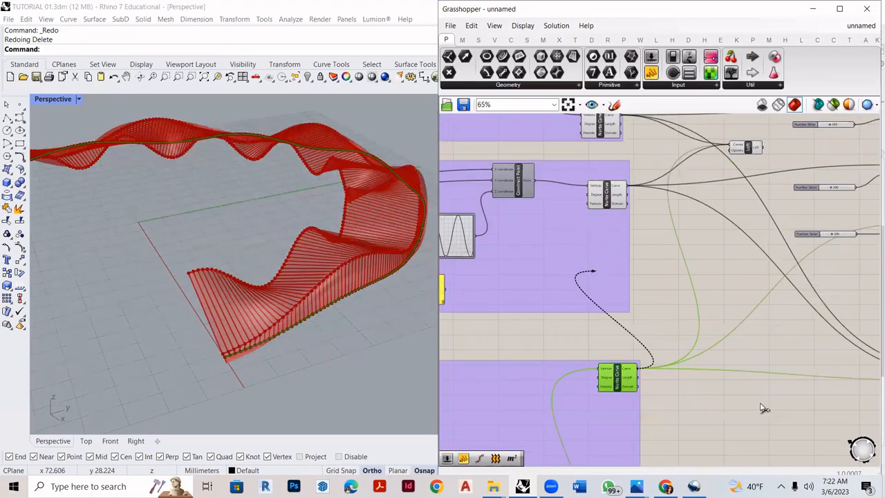
pyautogui.scroll(6, 757, 407)
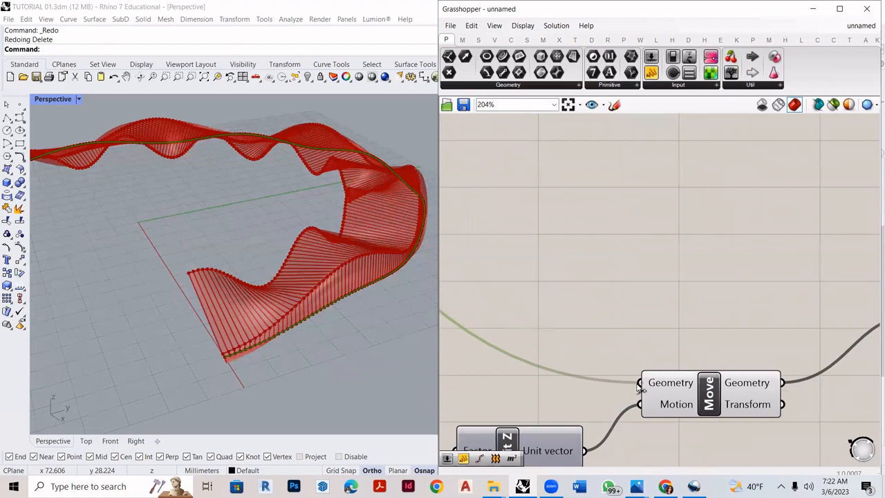
pyautogui.scroll(4, 640, 386)
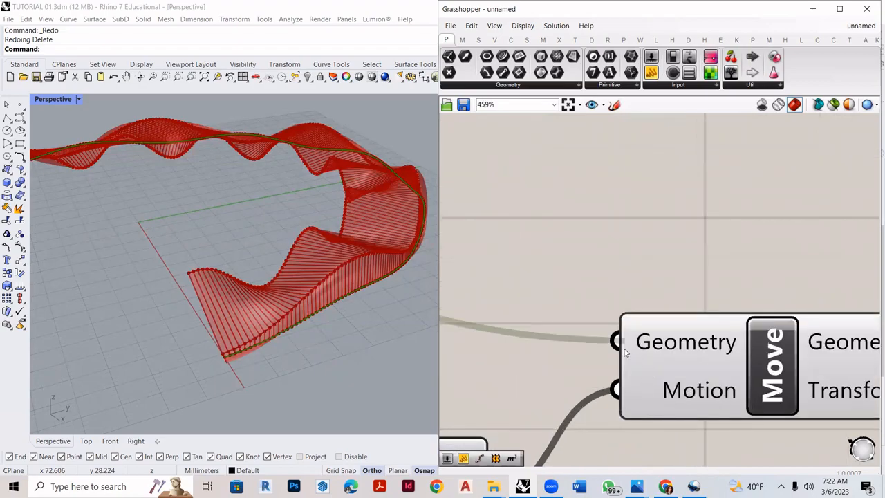
# - Select the Move component and examine the moved curve against the pavilion from several angles
pyautogui.moveTo(350, 235); pyautogui.dragTo(248, 149, button='right')
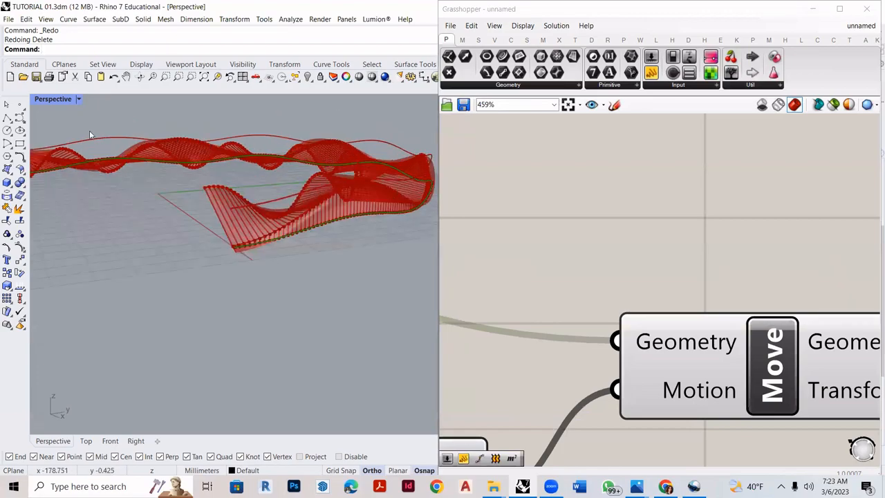
pyautogui.moveTo(397, 154); pyautogui.dragTo(332, 152, button='right')
pyautogui.click(709, 351)
pyautogui.scroll(6, 327, 122)
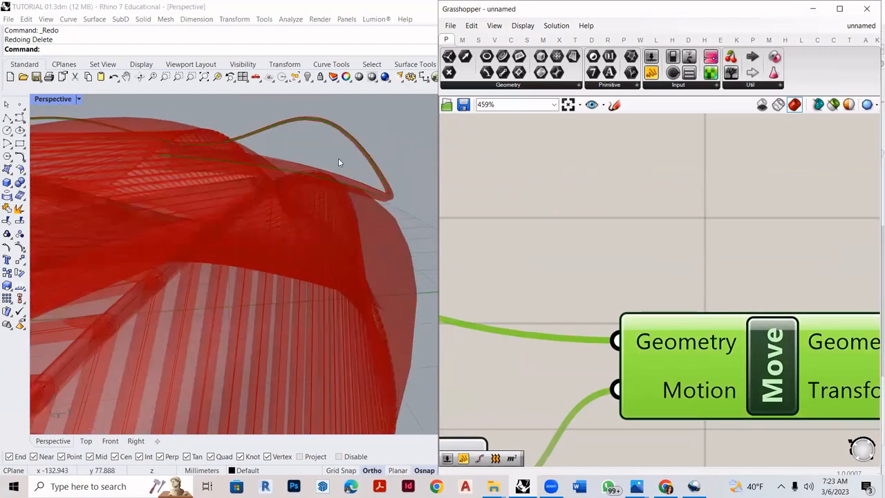
pyautogui.scroll(-5, 341, 155)
pyautogui.moveTo(311, 188); pyautogui.dragTo(253, 322, button='right')
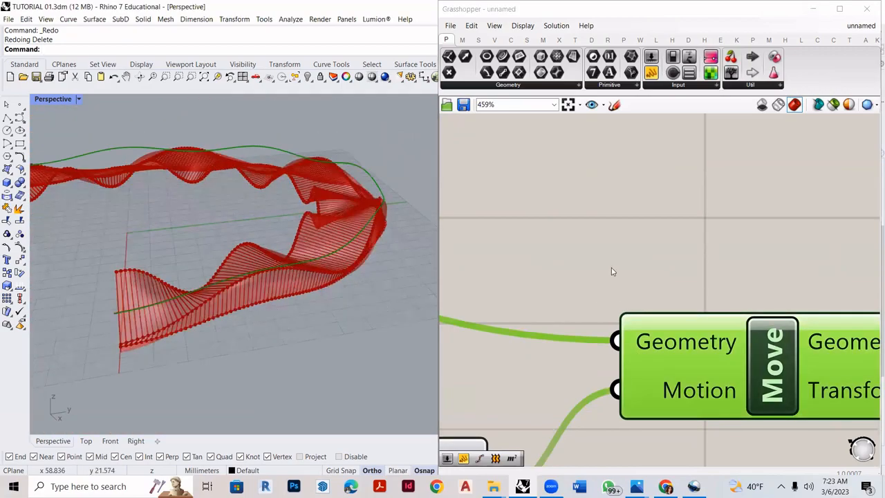
pyautogui.scroll(-10, 628, 284)
pyautogui.scroll(6, 604, 197)
pyautogui.scroll(-5, 773, 152)
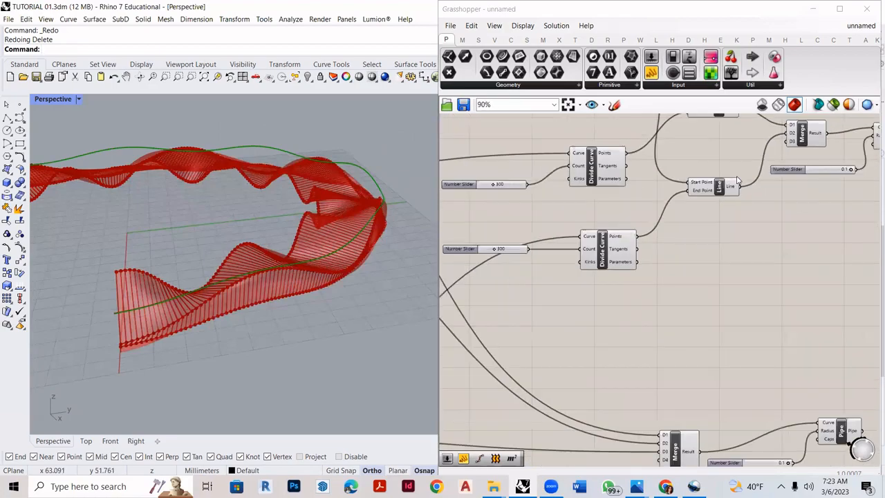
pyautogui.scroll(6, 726, 270)
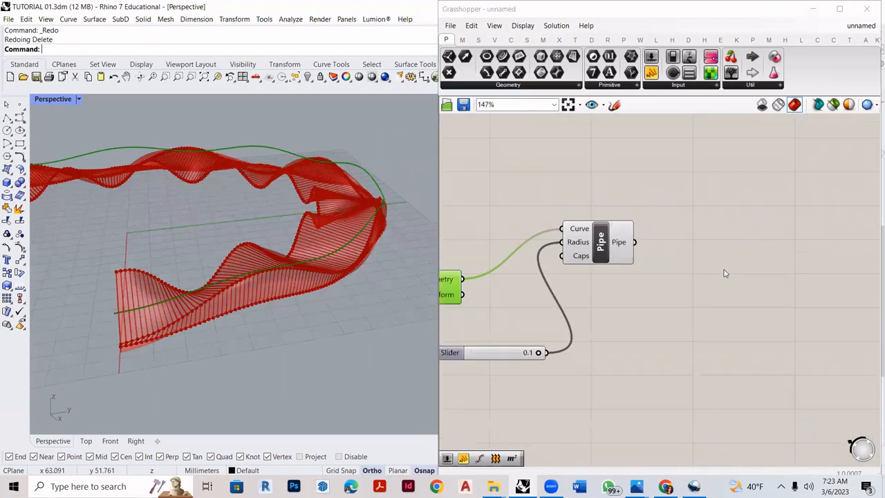
# - Add a Divide Curve component after the Pipe and connect the Move component's Geometry output to its Curve input
pyautogui.doubleClick(751, 254)
pyautogui.write('dive')
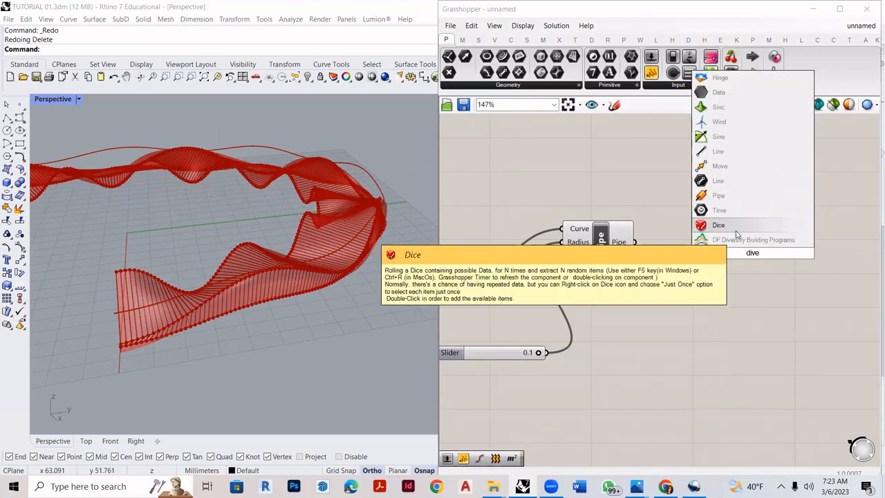
pyautogui.press('BackSpace')
pyautogui.write('ide')
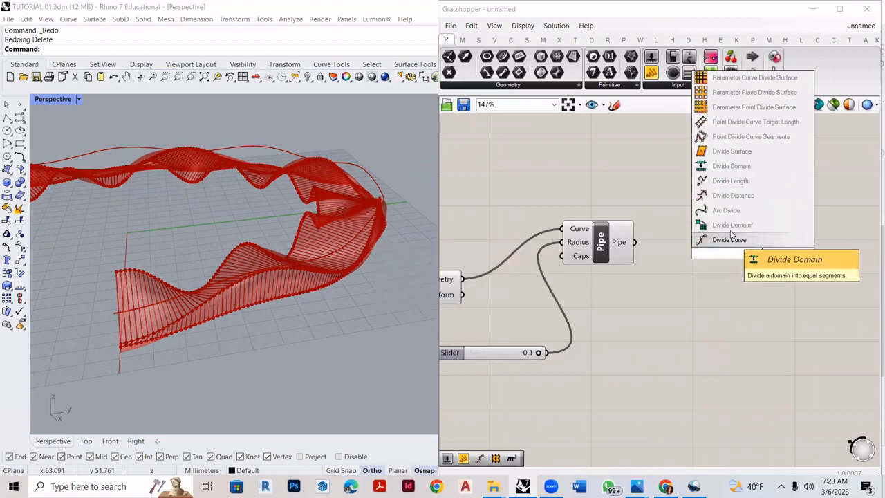
pyautogui.click(730, 239)
pyautogui.moveTo(635, 243); pyautogui.dragTo(664, 245)
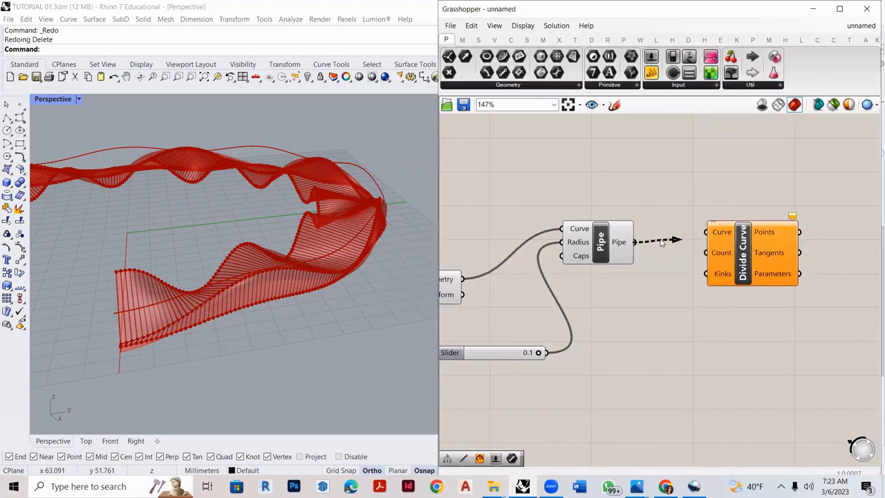
pyautogui.scroll(-3, 658, 245)
pyautogui.scroll(1, 550, 266)
pyautogui.moveTo(531, 271); pyautogui.dragTo(705, 236)
# - Reposition the Divide Curve component and connect a new number slider with value 300 to its Count input
pyautogui.click(753, 257)
pyautogui.moveTo(753, 257); pyautogui.dragTo(831, 242)
pyautogui.doubleClick(711, 276)
pyautogui.write('30')
pyautogui.press('Return')
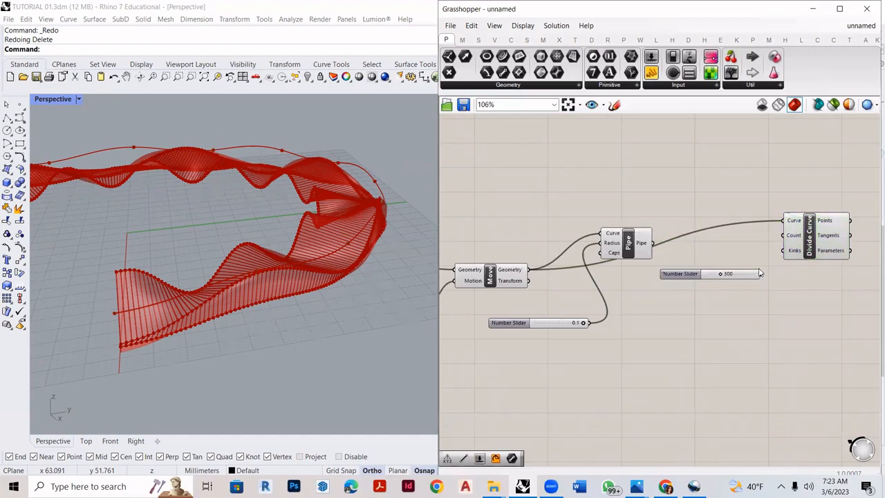
pyautogui.moveTo(762, 273); pyautogui.dragTo(783, 236)
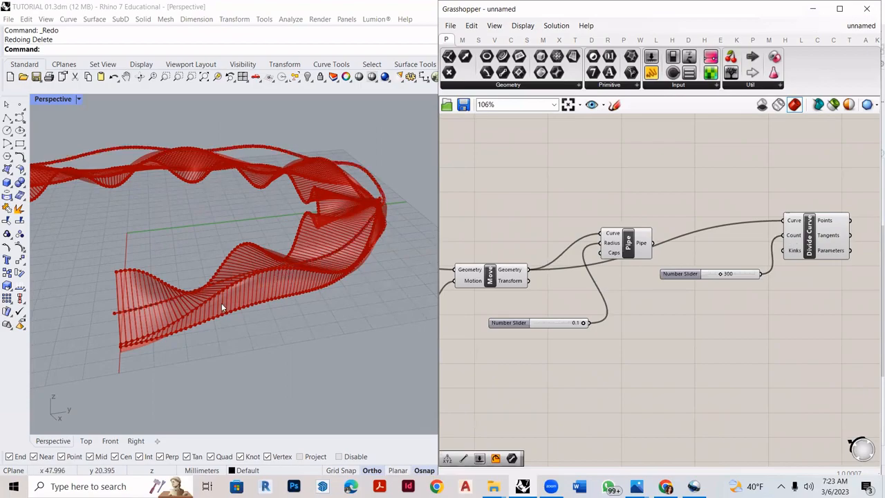
pyautogui.scroll(3, 151, 191)
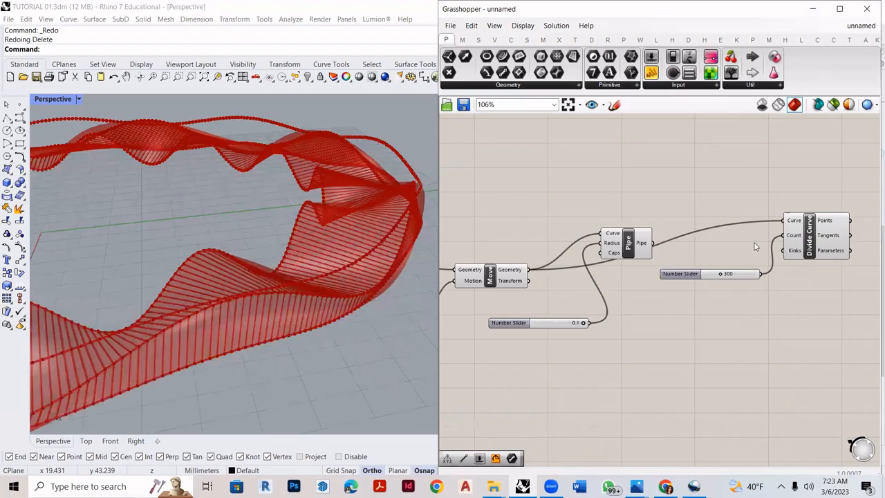
pyautogui.click(815, 238)
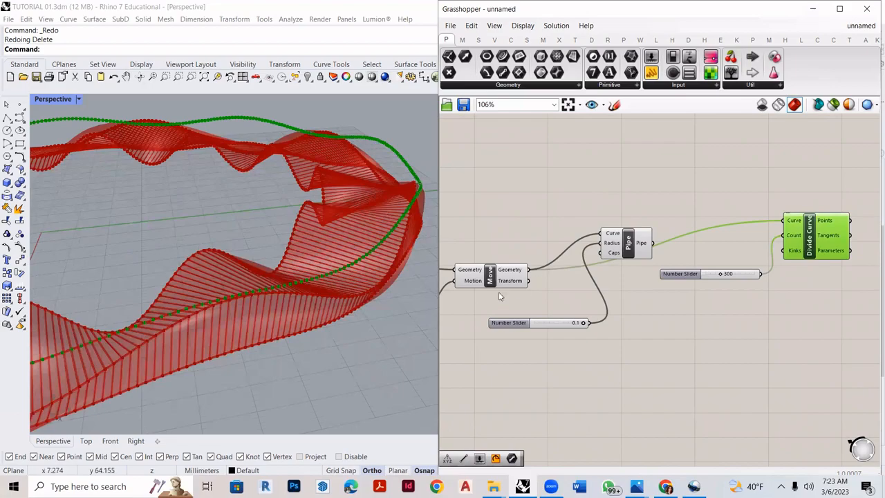
# - Add a Line component with Start Point and End Point inputs beside the new Divide Curve
pyautogui.scroll(2, 500, 290)
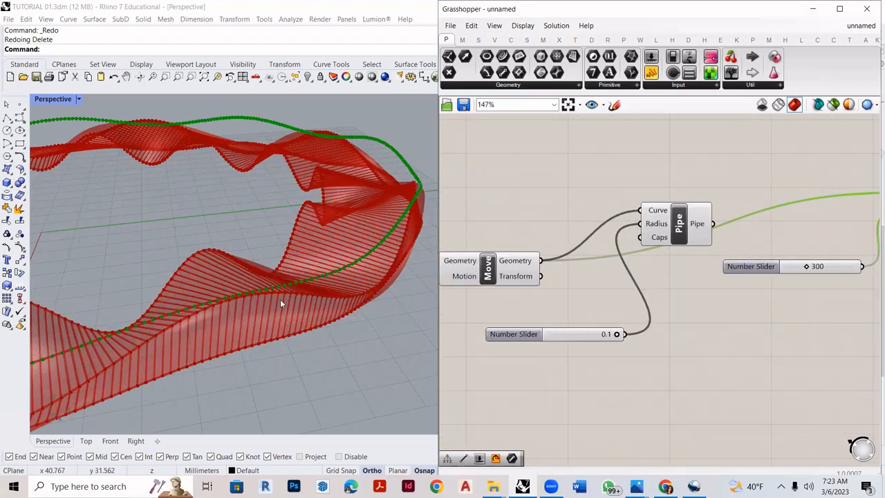
pyautogui.scroll(3, 281, 300)
pyautogui.scroll(-5, 815, 305)
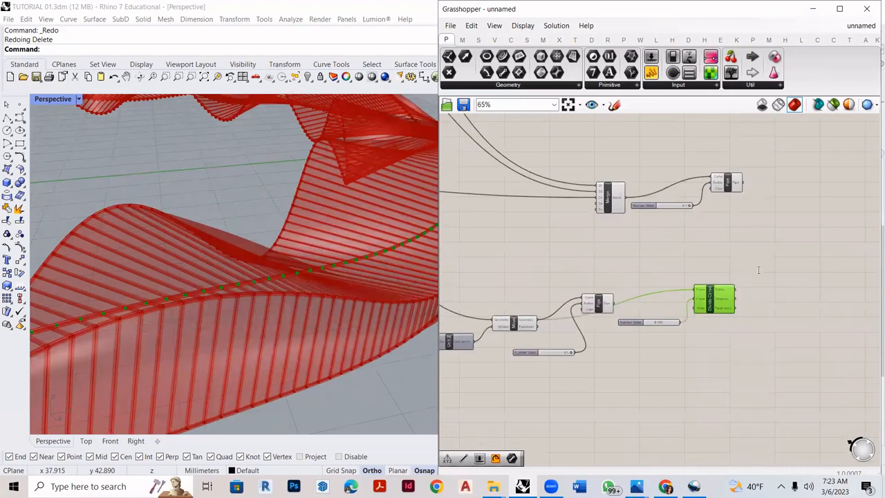
pyautogui.scroll(4, 754, 270)
pyautogui.doubleClick(754, 270)
pyautogui.write('line')
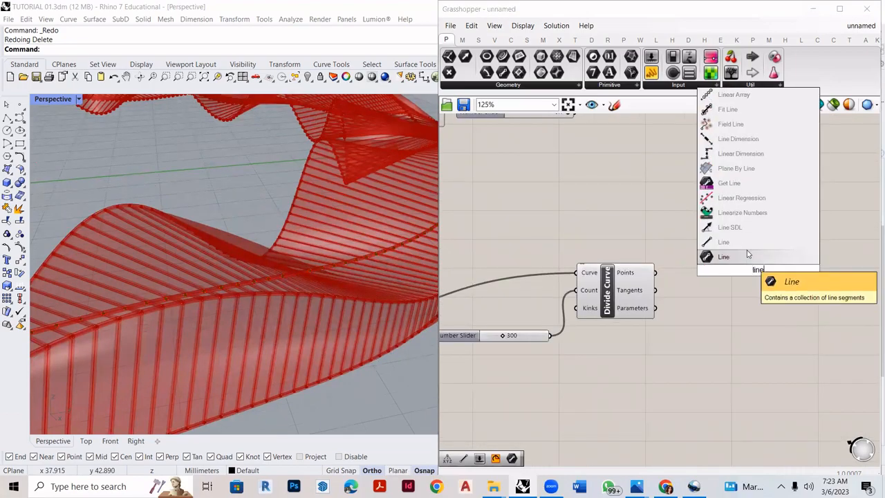
pyautogui.press('Return')
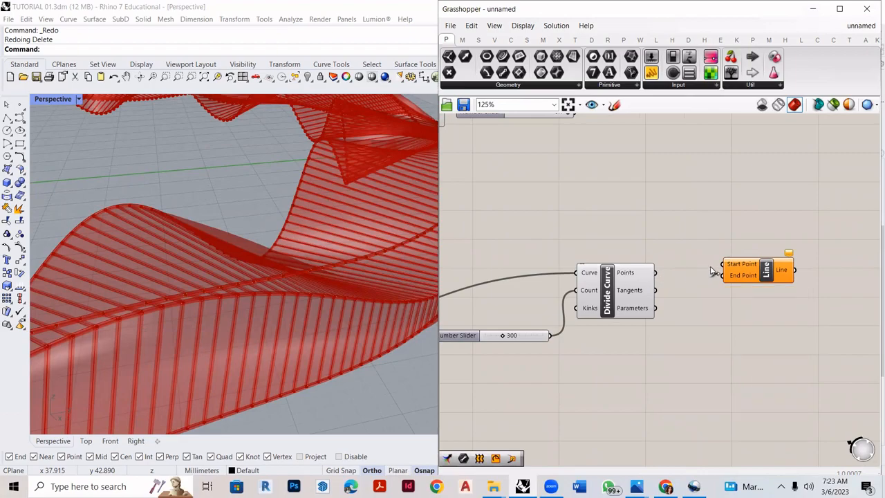
pyautogui.scroll(-4, 707, 280)
pyautogui.scroll(4, 702, 289)
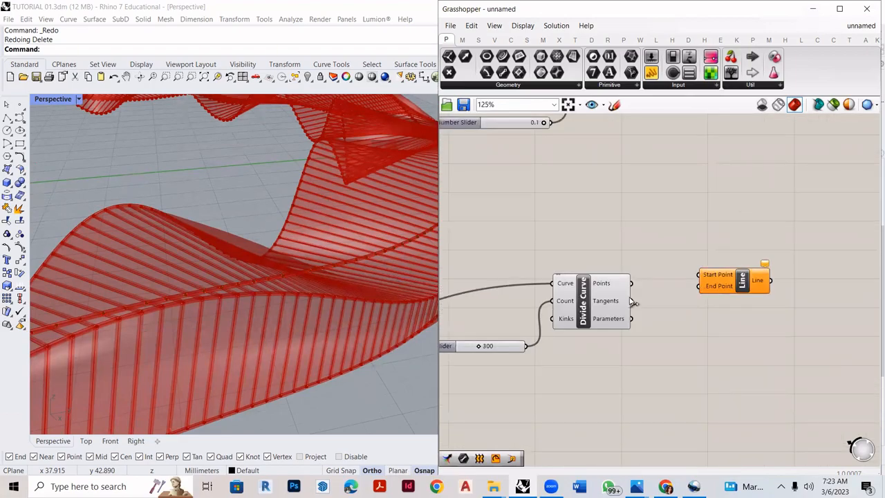
# - Connect the Points output of the pavilion's lowest Divide Curve to the Line's Start Point, and the raised curve's Divide Curve Points to End Point
pyautogui.click(590, 299)
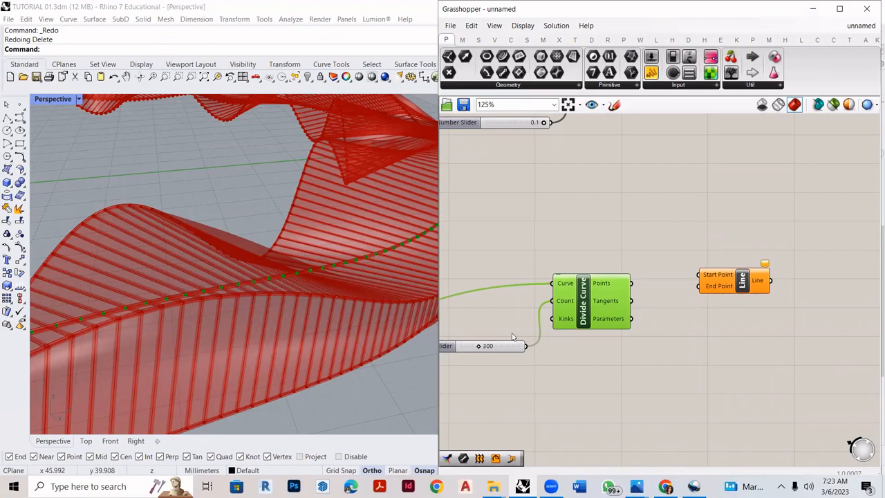
pyautogui.scroll(-2, 590, 355)
pyautogui.scroll(-3, 611, 376)
pyautogui.moveTo(547, 358); pyautogui.dragTo(488, 237, button='right')
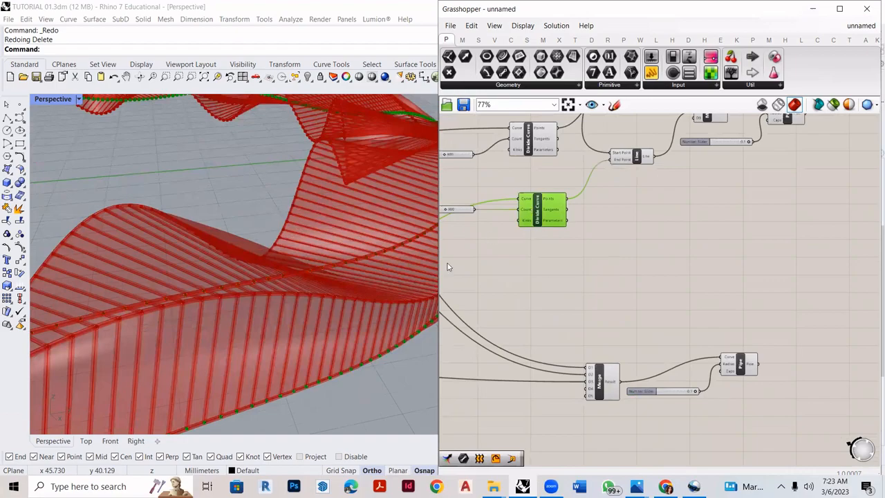
pyautogui.scroll(4, 552, 208)
pyautogui.moveTo(584, 188); pyautogui.dragTo(670, 314)
pyautogui.scroll(-6, 566, 181)
pyautogui.scroll(2, 670, 336)
pyautogui.scroll(5, 669, 332)
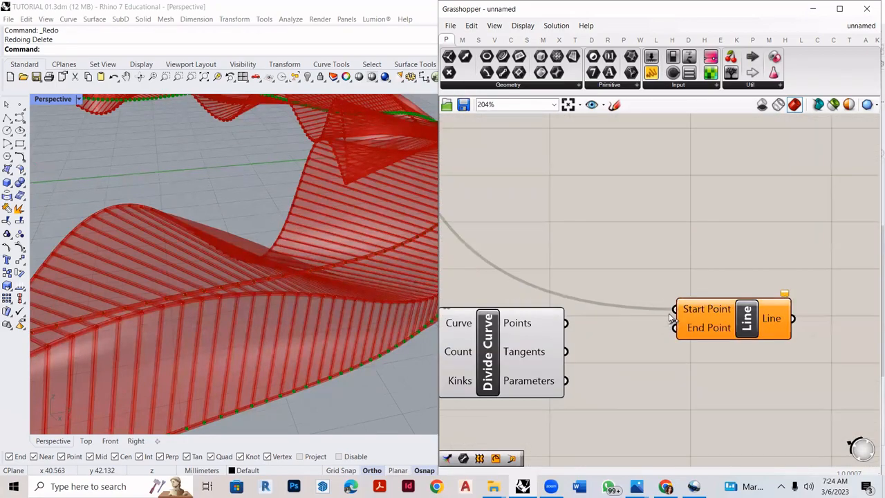
pyautogui.moveTo(564, 324); pyautogui.dragTo(674, 328)
# - Select the new Divide Curve and examine the lines between the raised curve and the pavilion edge from several angles
pyautogui.click(508, 347)
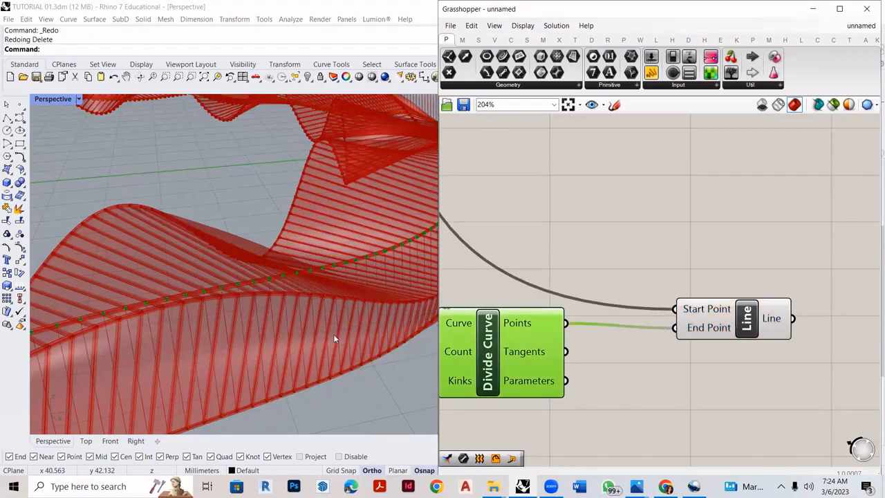
pyautogui.scroll(-3, 75, 185)
pyautogui.scroll(4, 75, 186)
pyautogui.moveTo(131, 192); pyautogui.dragTo(262, 286, button='right')
pyautogui.scroll(3, 293, 298)
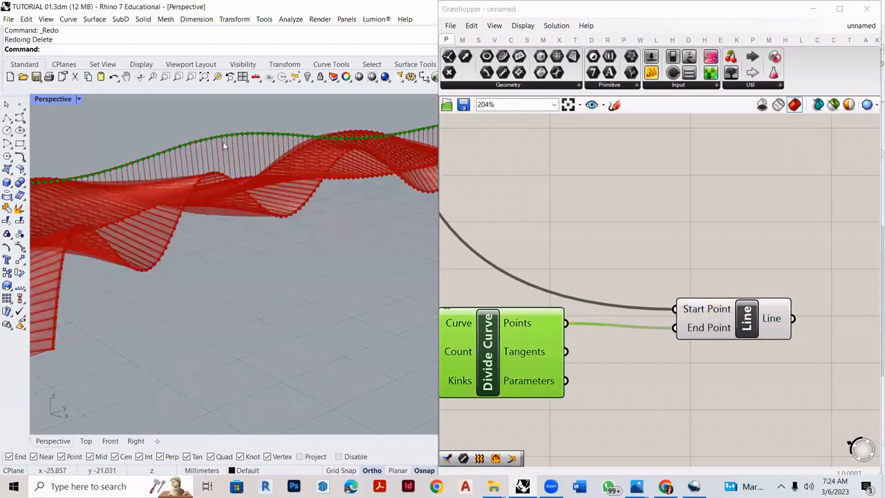
pyautogui.scroll(4, 223, 145)
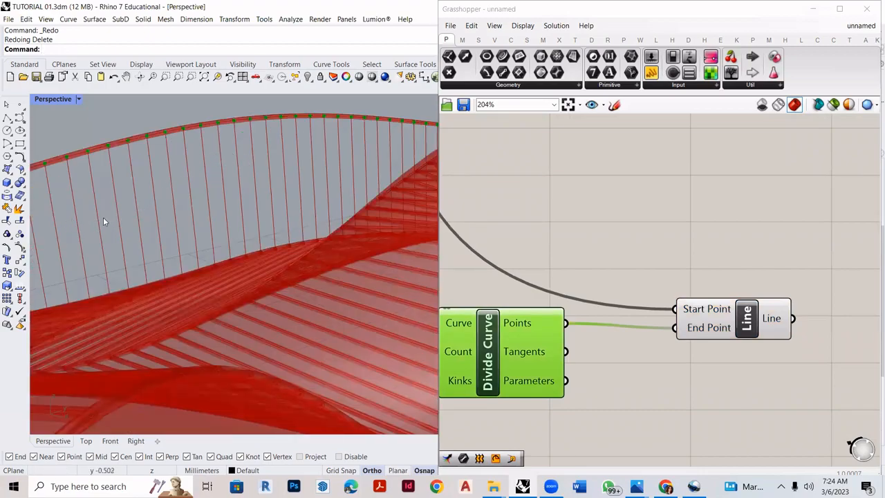
pyautogui.scroll(-4, 280, 207)
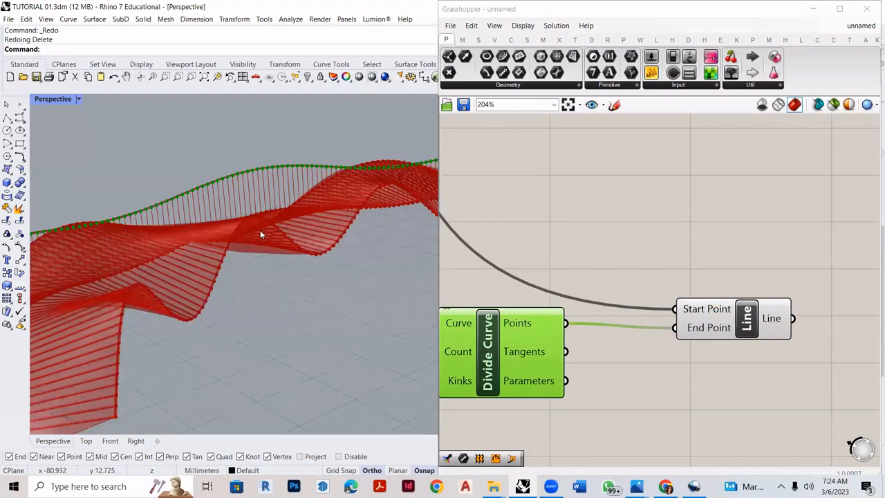
pyautogui.moveTo(173, 332); pyautogui.dragTo(148, 362, button='right')
pyautogui.scroll(5, 303, 353)
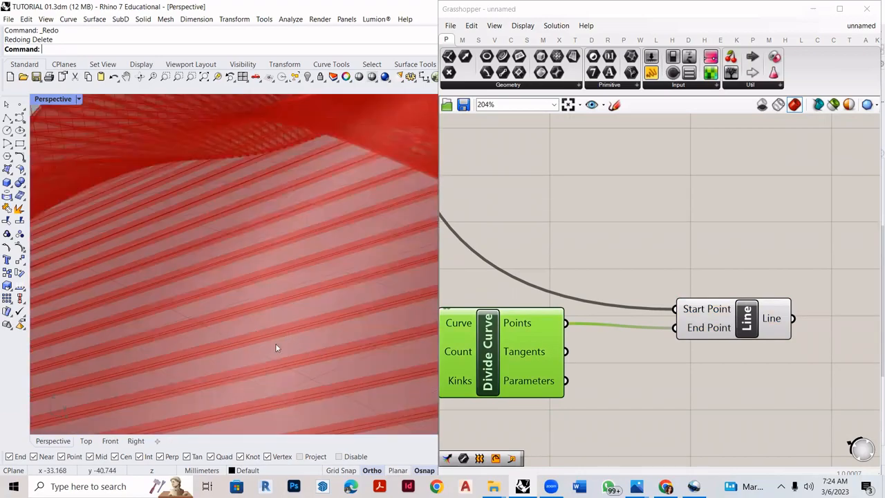
pyautogui.scroll(-3, 735, 346)
pyautogui.scroll(2, 730, 336)
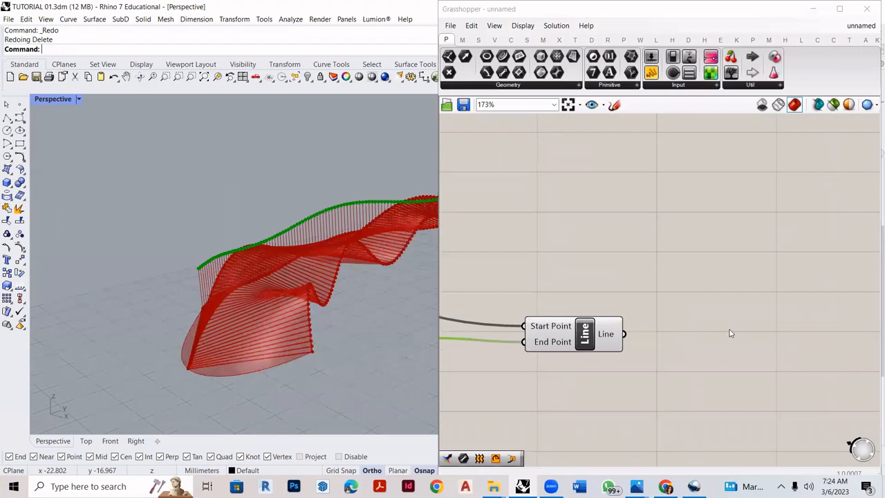
# - Add a Pipe component after the Line component and connect the Line output to its Curve input
pyautogui.doubleClick(730, 330)
pyautogui.write('p')
pyautogui.press('BackSpace')
pyautogui.write('pip')
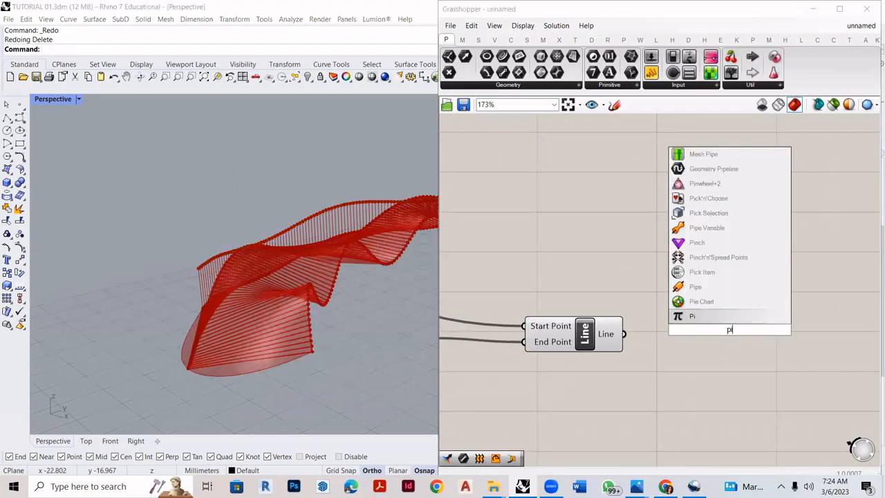
pyautogui.click(709, 316)
pyautogui.moveTo(624, 334); pyautogui.dragTo(688, 314)
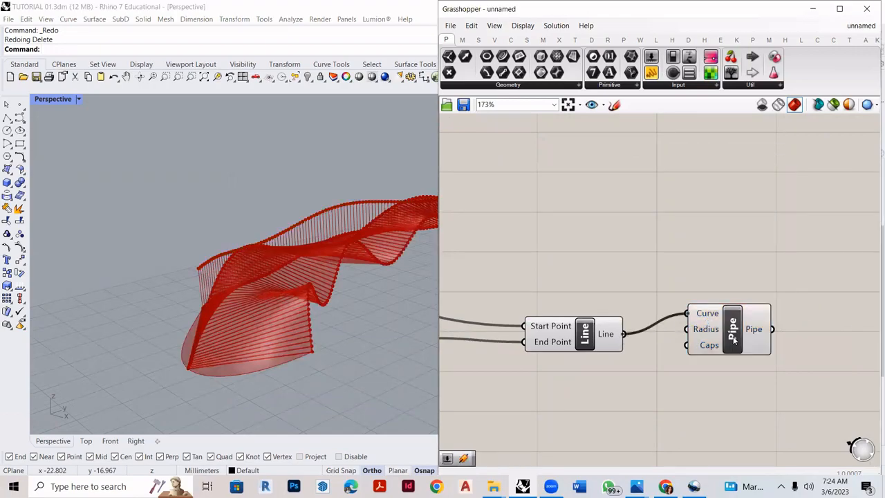
pyautogui.moveTo(733, 331); pyautogui.dragTo(785, 308)
# - Create a number slider with value 0.1 and connect it to the Radius input of the Pipe for the connecting lines
pyautogui.doubleClick(654, 391)
pyautogui.write('0.')
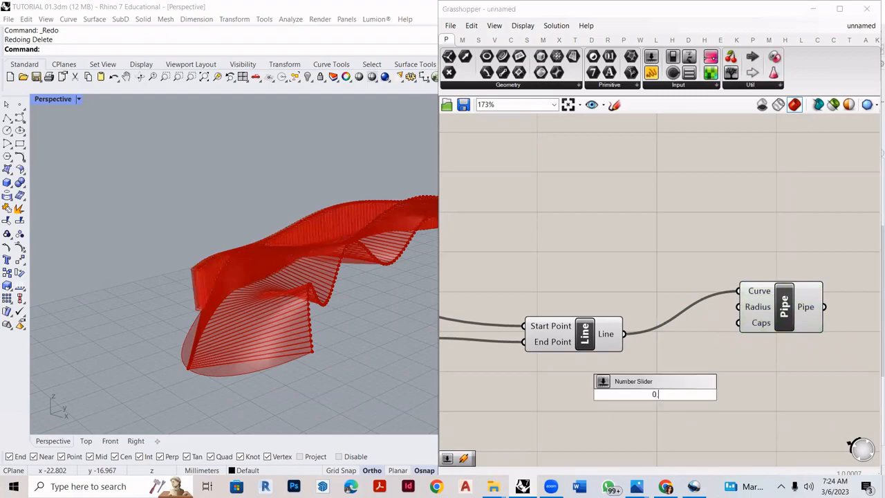
pyautogui.write('1')
pyautogui.press('Return')
pyautogui.moveTo(737, 395); pyautogui.dragTo(717, 318)
pyautogui.moveTo(253, 309); pyautogui.dragTo(325, 308, button='right')
# - Group all components of the raised curve, from the Unit Z slider through the final Pipe
pyautogui.scroll(-3, 747, 326)
pyautogui.scroll(-5, 749, 387)
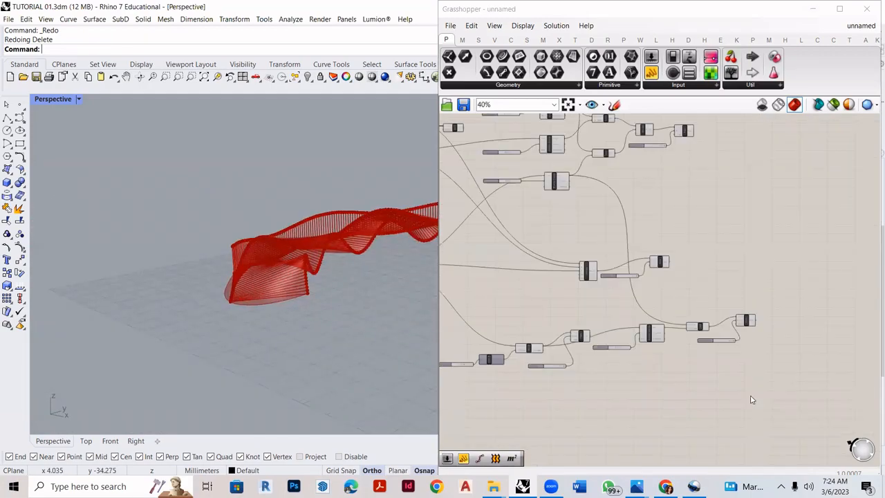
pyautogui.moveTo(798, 399); pyautogui.dragTo(494, 307)
pyautogui.scroll(2, 582, 351)
pyautogui.rightClick(582, 346)
pyautogui.rightClick(531, 337)
pyautogui.rightClick(704, 337)
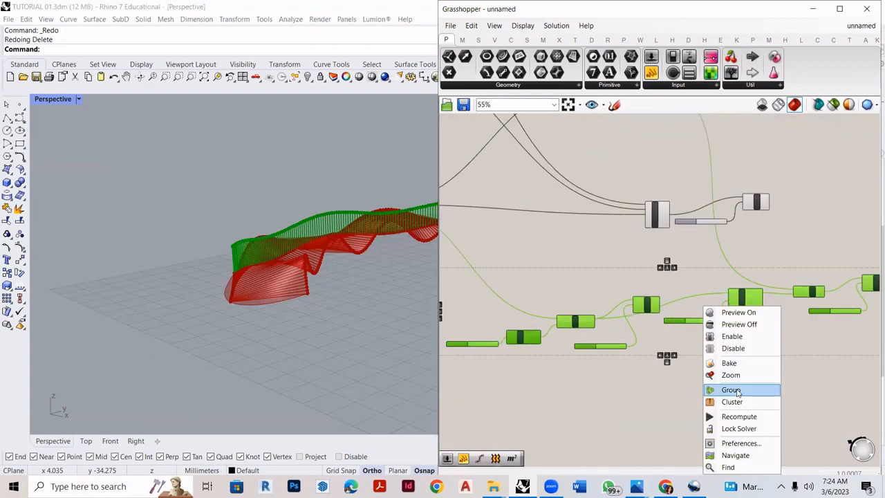
pyautogui.click(733, 389)
# - Duplicate the raised-curve group directly below the original and group the copied components
pyautogui.scroll(-3, 563, 362)
pyautogui.scroll(2, 674, 272)
pyautogui.click(678, 265)
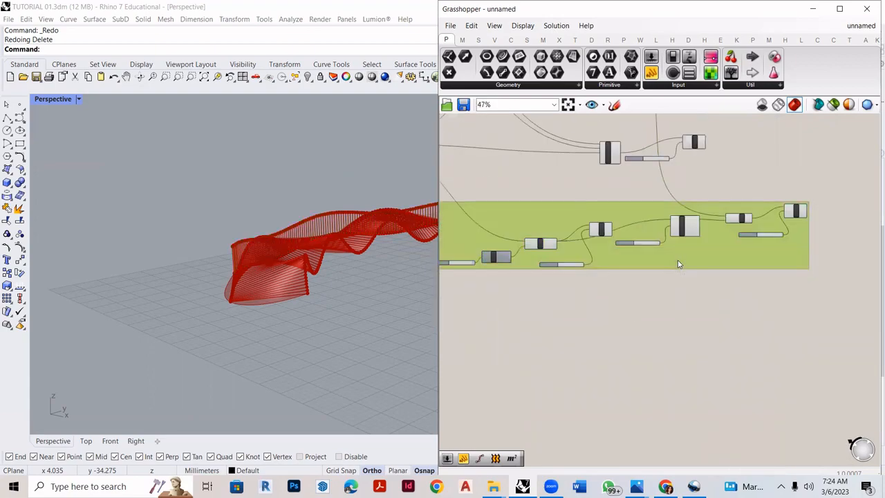
pyautogui.keyDown('alt'); pyautogui.moveTo(678, 265); pyautogui.dragTo(679, 355); pyautogui.keyUp('alt')
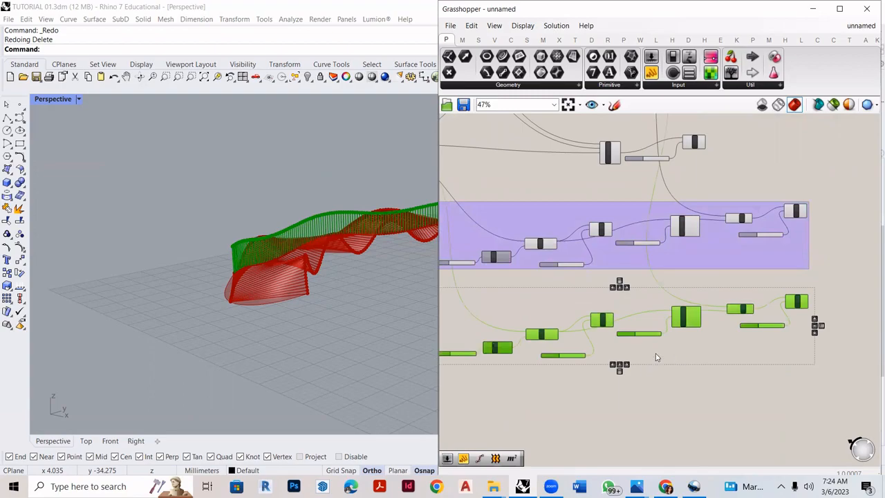
pyautogui.rightClick(657, 357)
pyautogui.click(674, 390)
# - Examine the copied Move component's Geometry input and the pavilion edges, and select the middle group's Nurbs Curve to identify its curve
pyautogui.scroll(-2, 675, 359)
pyautogui.scroll(4, 684, 306)
pyautogui.scroll(5, 683, 306)
pyautogui.scroll(3, 574, 332)
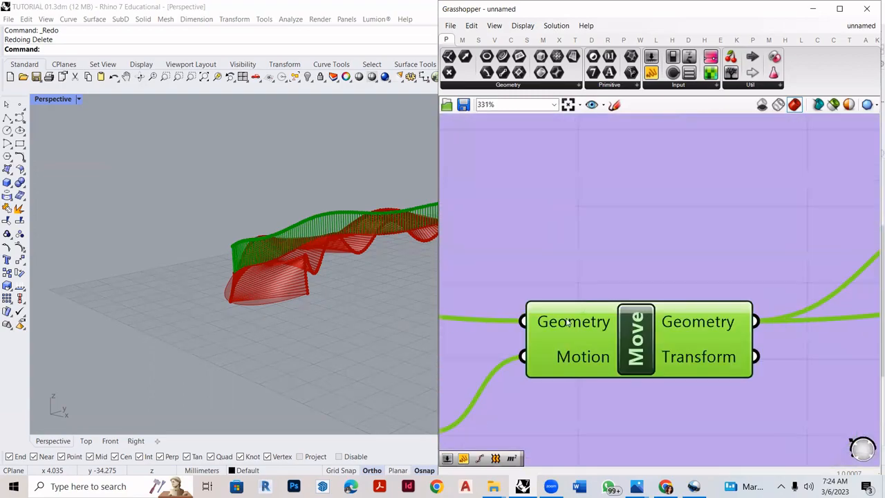
pyautogui.scroll(-5, 630, 349)
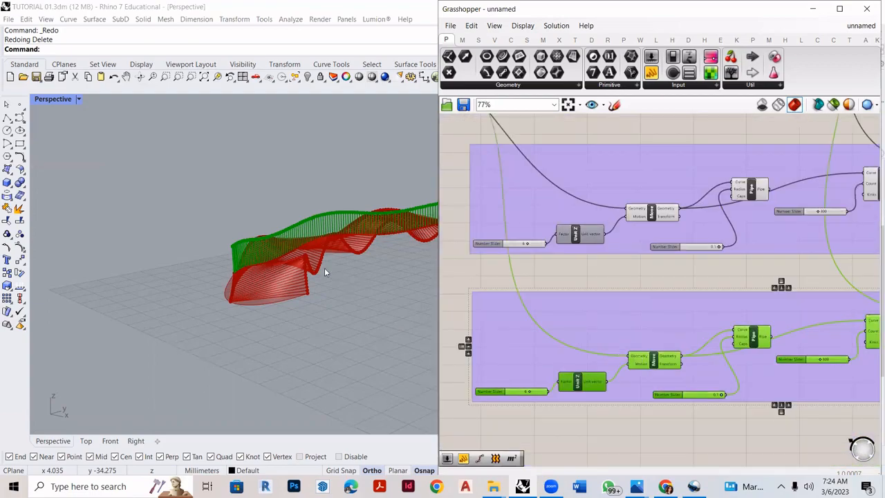
pyautogui.scroll(3, 332, 273)
pyautogui.scroll(2, 643, 365)
pyautogui.scroll(2, 651, 360)
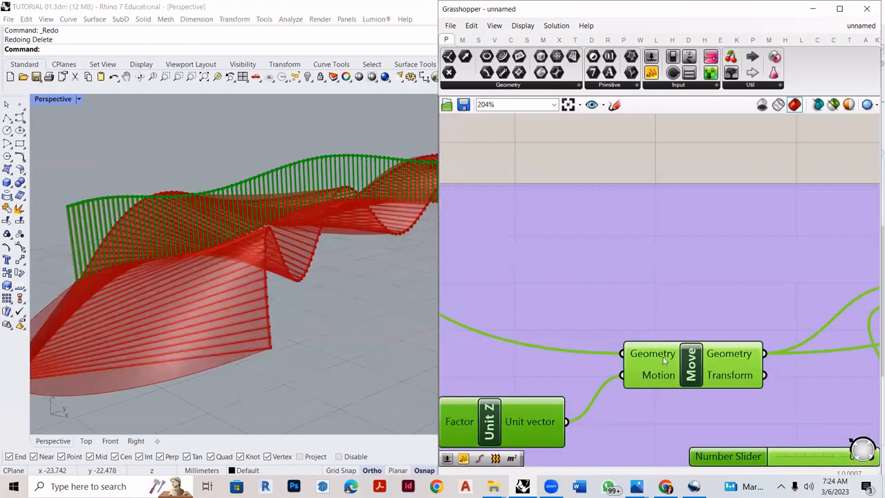
pyautogui.scroll(-3, 170, 349)
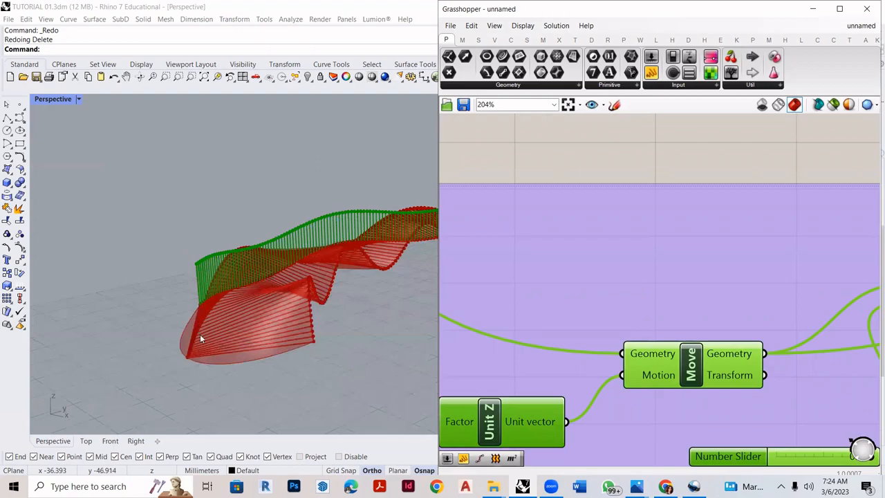
pyautogui.scroll(2, 294, 323)
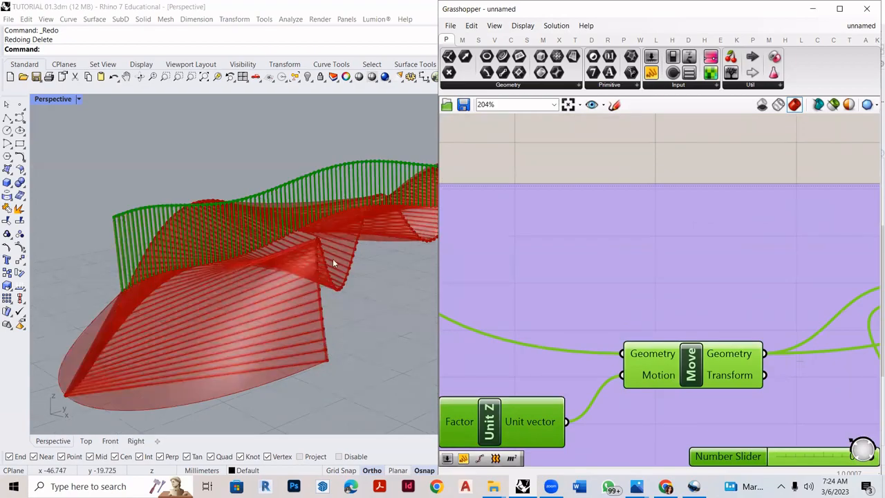
pyautogui.scroll(-6, 739, 372)
pyautogui.scroll(3, 551, 220)
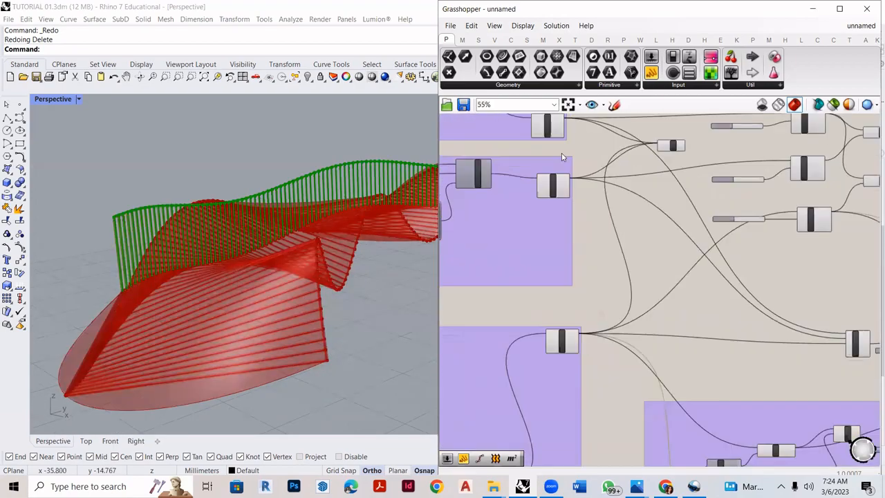
pyautogui.click(551, 220)
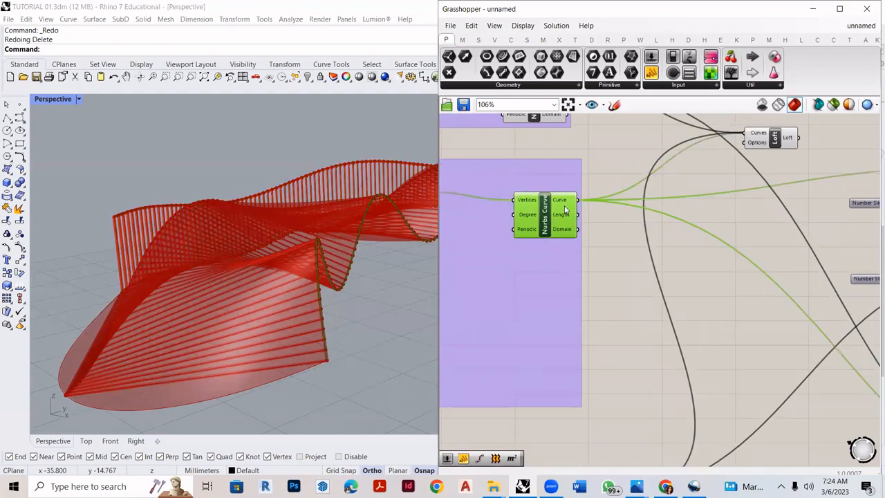
# - Connect the Curve output of the middle group's Nurbs Curve to the Geometry input of the copied Move component
pyautogui.scroll(3, 566, 211)
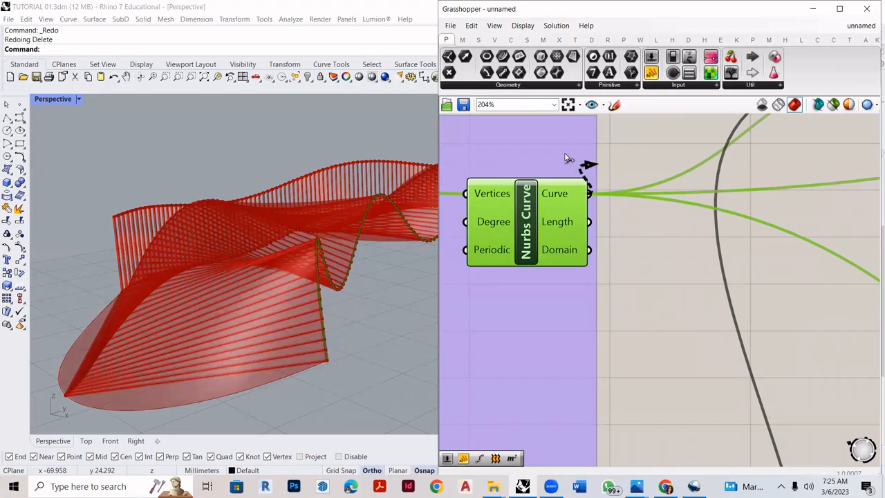
pyautogui.scroll(-8, 595, 173)
pyautogui.scroll(8, 657, 349)
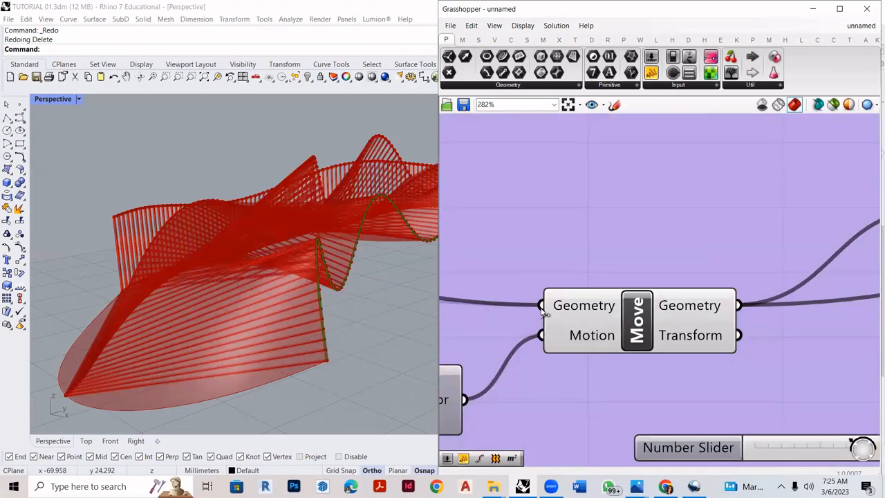
pyautogui.scroll(-8, 615, 356)
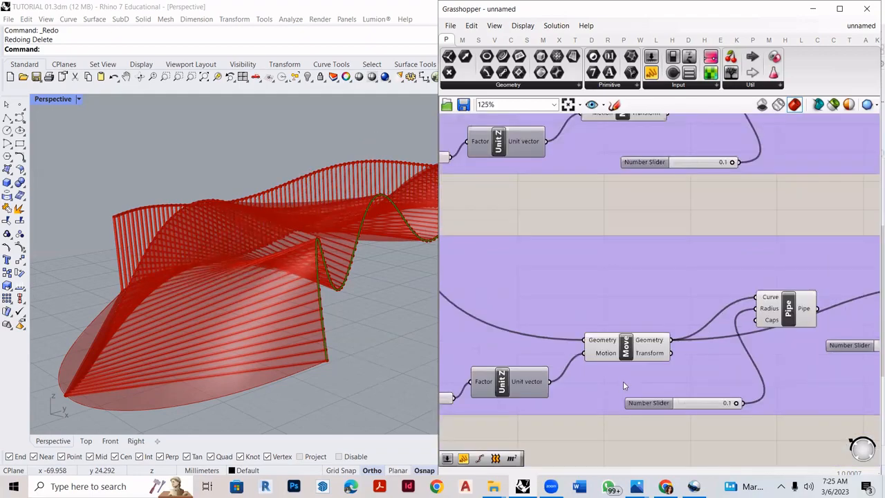
pyautogui.scroll(-3, 535, 315)
pyautogui.scroll(6, 511, 182)
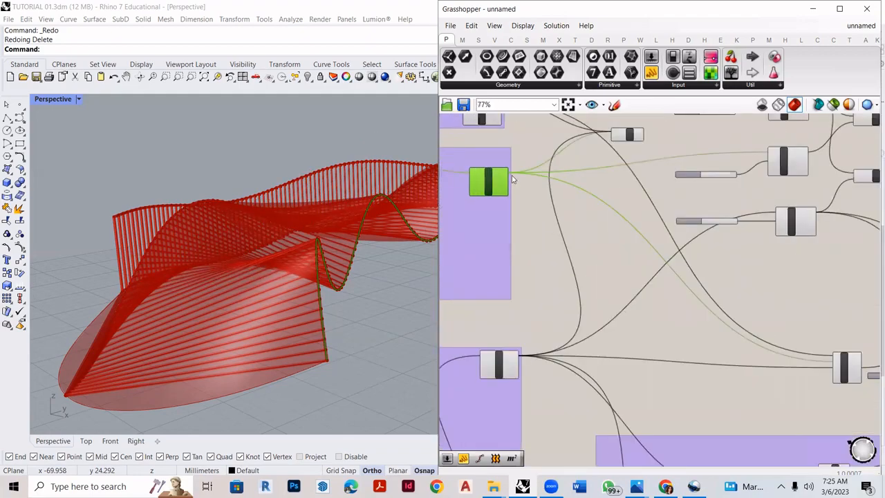
pyautogui.scroll(3, 500, 173)
pyautogui.scroll(-6, 532, 170)
pyautogui.moveTo(535, 169); pyautogui.dragTo(503, 309)
pyautogui.scroll(6, 632, 387)
pyautogui.scroll(3, 498, 311)
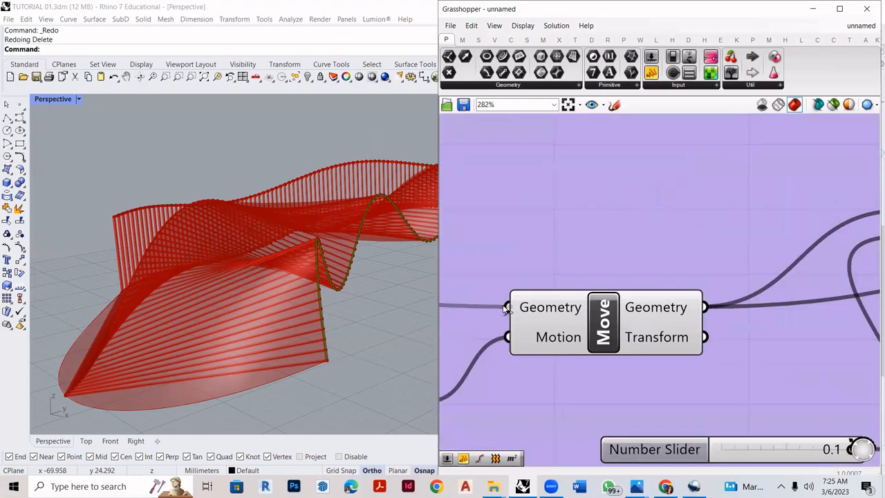
# - Examine the pavilion preview from several angles to check the raised, piped curves along both edges and their connecting lines
pyautogui.scroll(-5, 302, 298)
pyautogui.moveTo(300, 298); pyautogui.dragTo(228, 241, button='right')
pyautogui.scroll(-3, 593, 334)
pyautogui.scroll(-7, 591, 333)
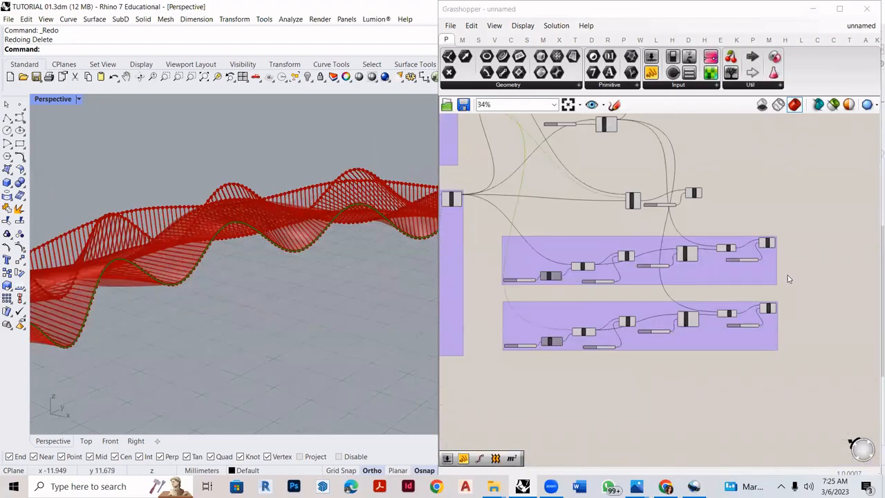
pyautogui.scroll(3, 774, 280)
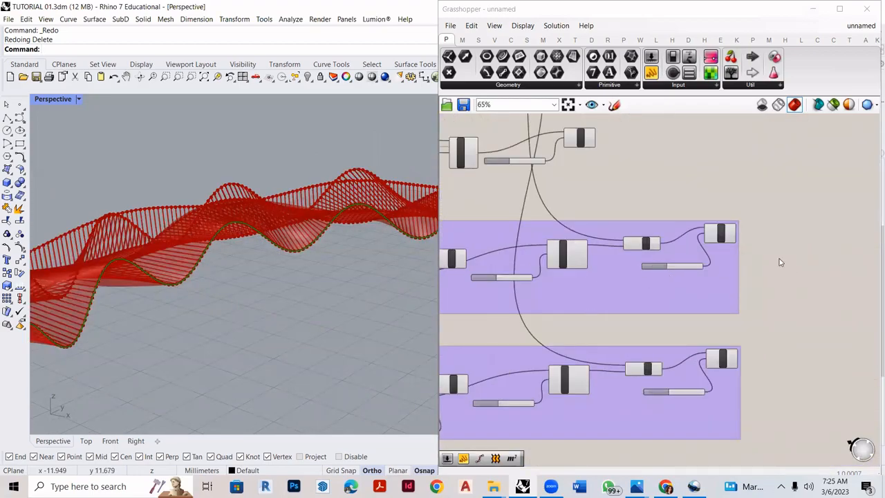
pyautogui.click(780, 262)
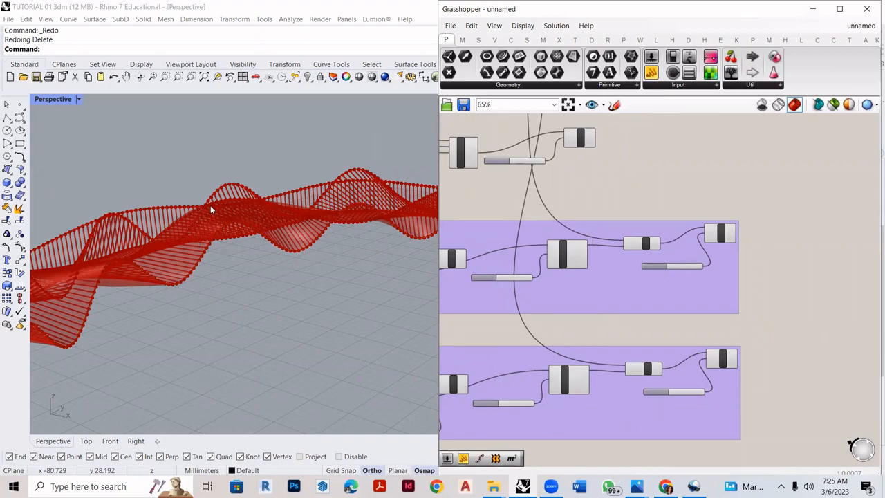
pyautogui.moveTo(297, 238); pyautogui.dragTo(148, 370, button='right')
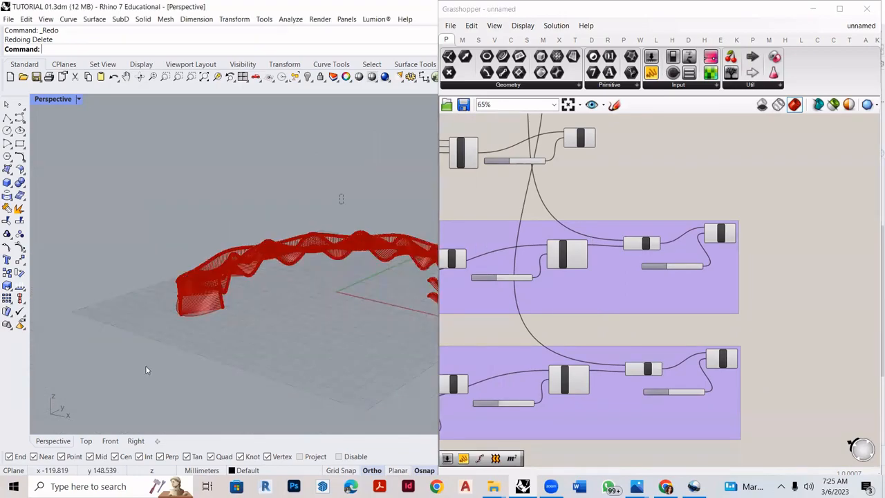
pyautogui.moveTo(346, 168); pyautogui.dragTo(157, 352)
pyautogui.scroll(-3, 315, 298)
pyautogui.moveTo(824, 237); pyautogui.dragTo(503, 355)
pyautogui.scroll(7, 227, 272)
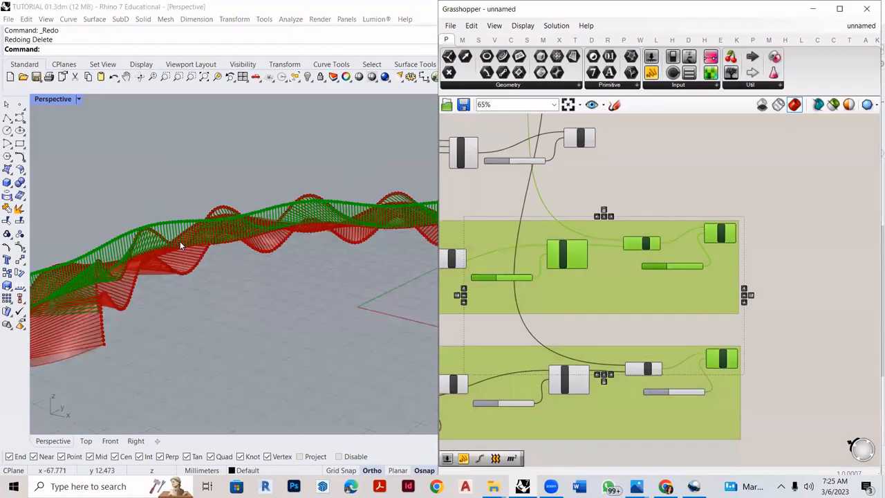
pyautogui.scroll(2, 274, 279)
pyautogui.click(816, 343)
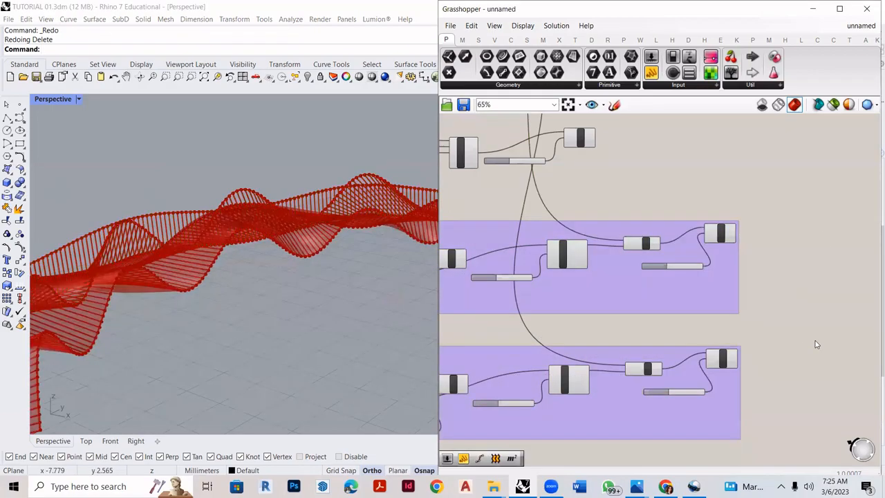
pyautogui.moveTo(178, 320); pyautogui.dragTo(352, 171, button='right')
pyautogui.moveTo(192, 304); pyautogui.dragTo(284, 335, button='right')
pyautogui.scroll(4, 283, 335)
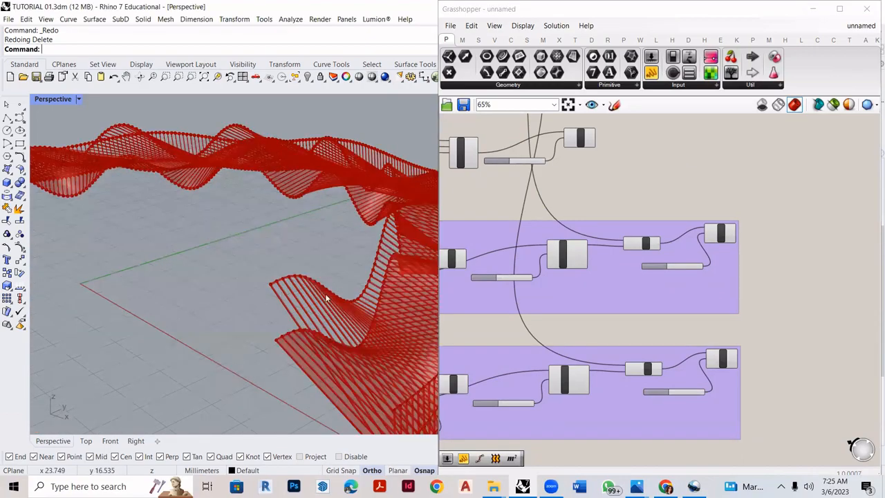
# - Bake the connecting-line Pipe of the copied raised-curve group with the Group option enabled
pyautogui.click(720, 237)
pyautogui.click(730, 356)
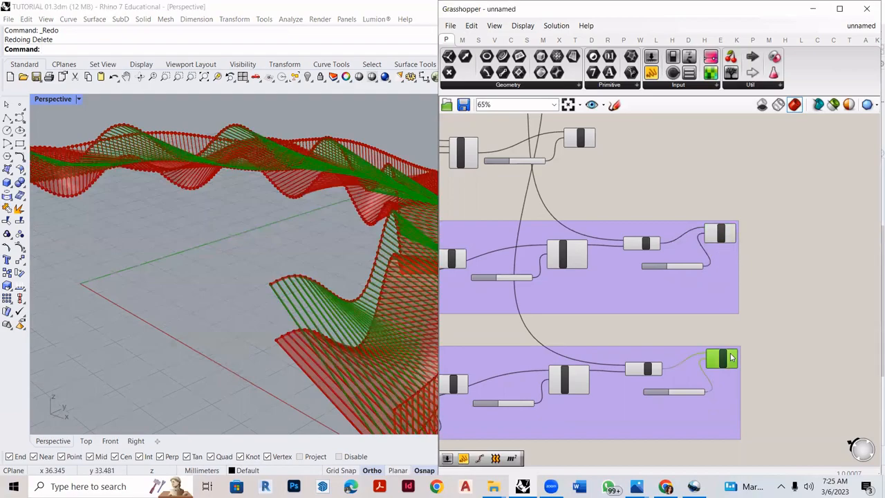
pyautogui.scroll(6, 719, 359)
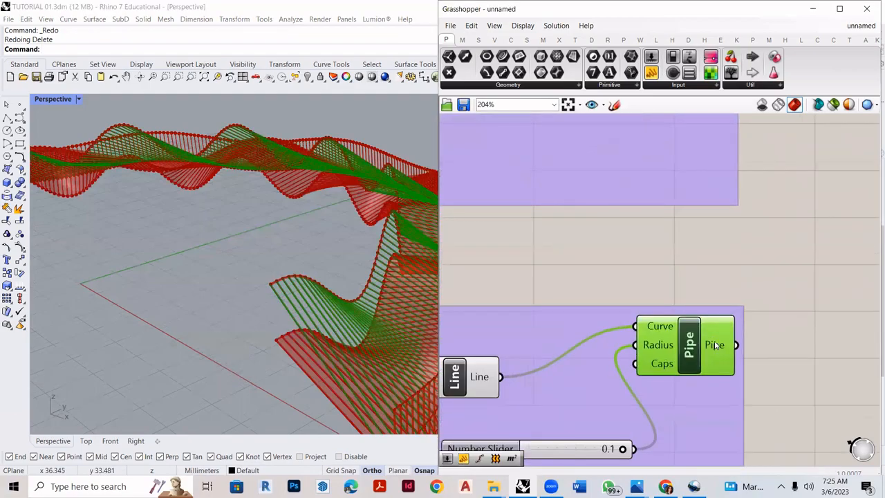
pyautogui.rightClick(715, 344)
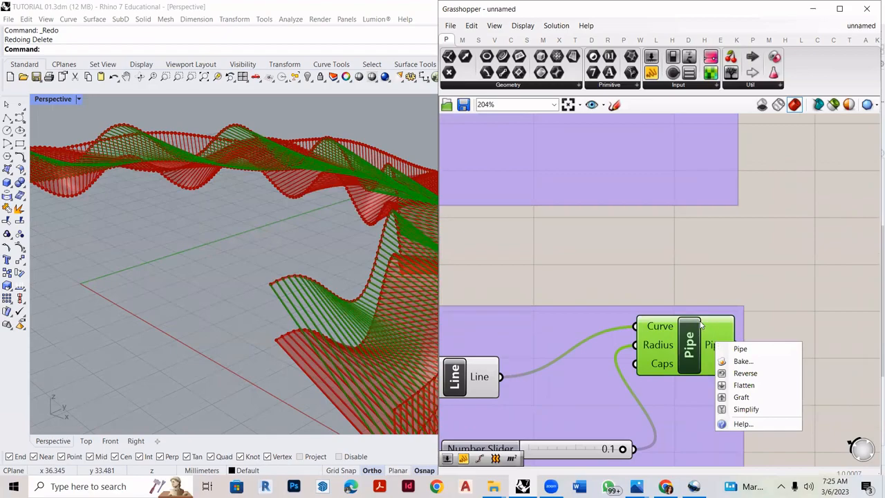
pyautogui.click(740, 361)
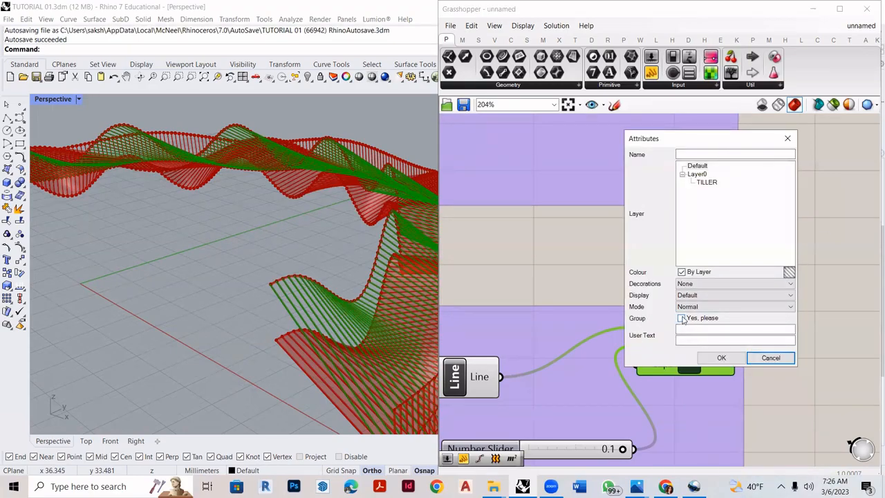
pyautogui.click(682, 318)
pyautogui.click(721, 358)
# - Lift the baked pipes away from the Grasshopper preview to inspect them, and undo the move
pyautogui.moveTo(246, 335)
pyautogui.mouseDown(button='right')
pyautogui.moveTo(233, 283)
pyautogui.moveTo(182, 242)
pyautogui.mouseUp(button='right')
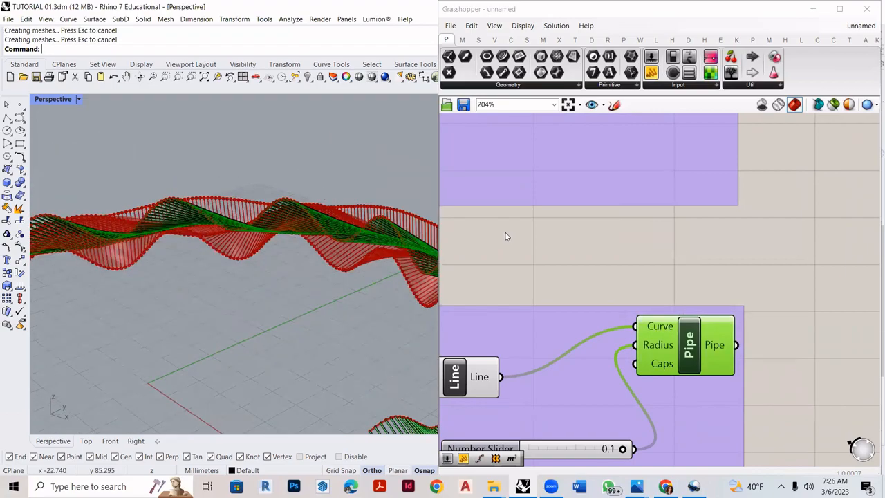
pyautogui.moveTo(322, 186); pyautogui.dragTo(296, 235, button='right')
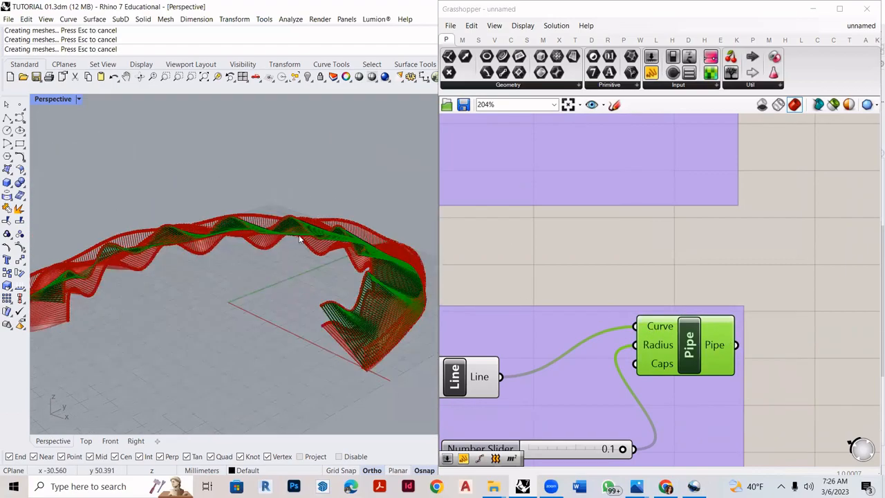
pyautogui.scroll(-3, 249, 237)
pyautogui.moveTo(135, 194); pyautogui.dragTo(388, 326)
pyautogui.moveTo(275, 221); pyautogui.dragTo(282, 157)
pyautogui.scroll(5, 294, 178)
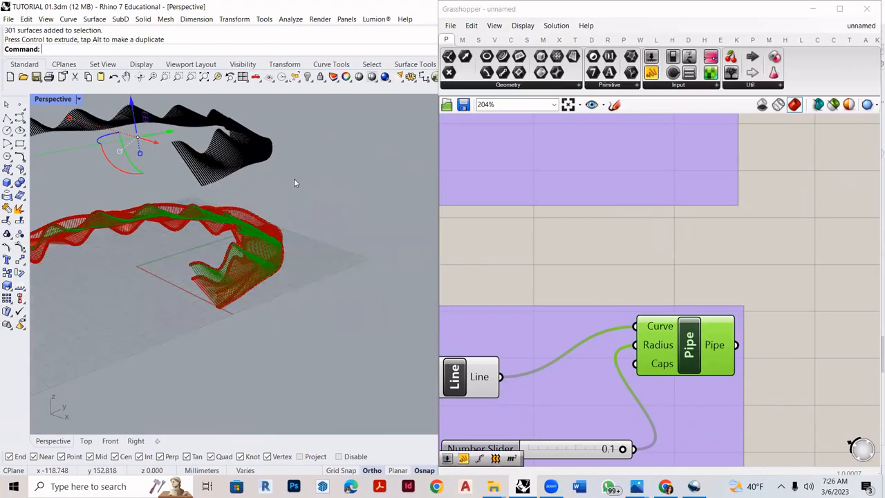
pyautogui.hotkey('ctrl', 'z')
pyautogui.scroll(6, 298, 239)
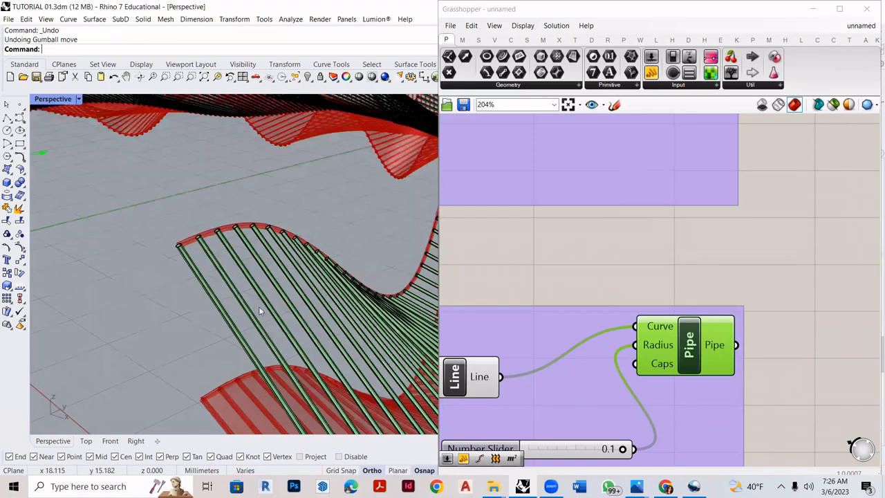
pyautogui.scroll(-6, 261, 311)
pyautogui.scroll(-3, 721, 423)
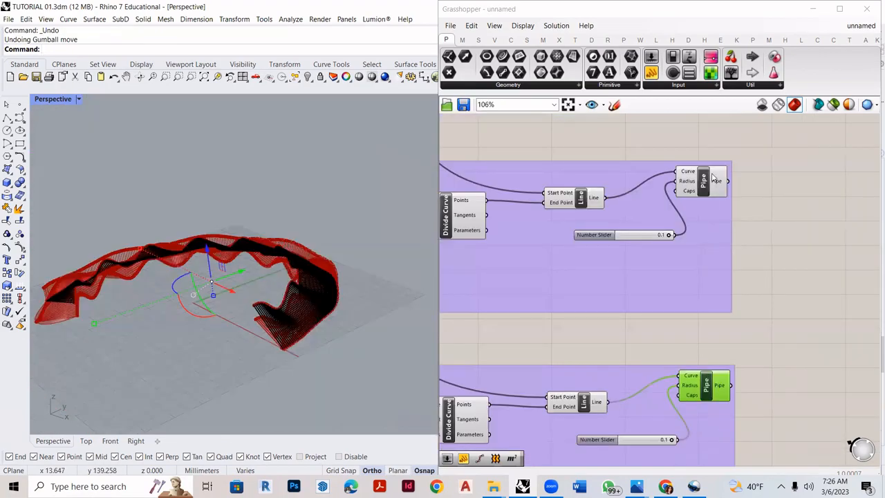
pyautogui.scroll(2, 715, 186)
pyautogui.scroll(-2, 600, 308)
pyautogui.scroll(2, 639, 400)
pyautogui.moveTo(666, 423); pyautogui.dragTo(670, 398)
pyautogui.click(696, 138)
pyautogui.middleClick(702, 154)
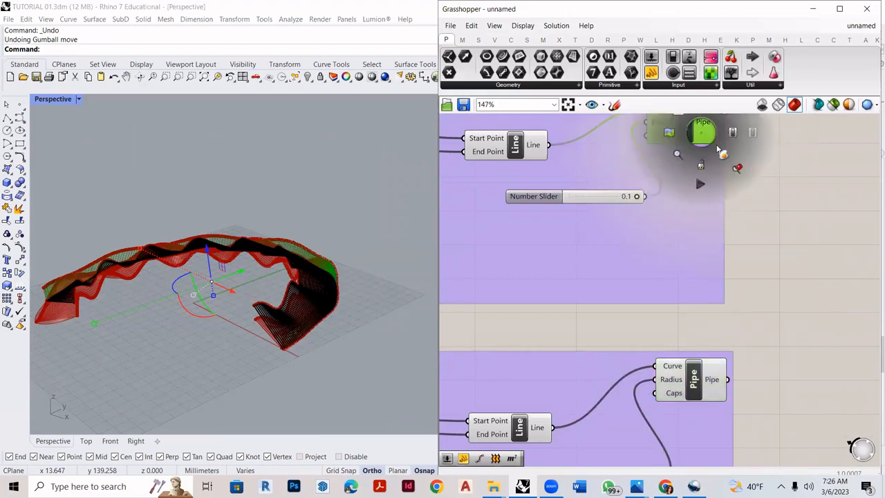
pyautogui.click(722, 317)
pyautogui.scroll(-2, 689, 369)
pyautogui.click(793, 250)
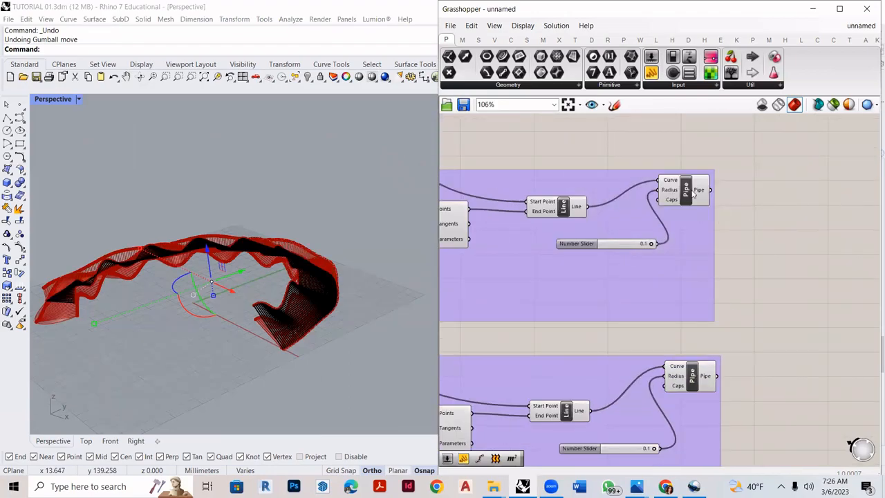
# - Bake the connecting-line Pipe at the end of the original raised-curve group
pyautogui.scroll(2, 692, 173)
pyautogui.rightClick(721, 191)
pyautogui.rightClick(695, 187)
pyautogui.click(715, 208)
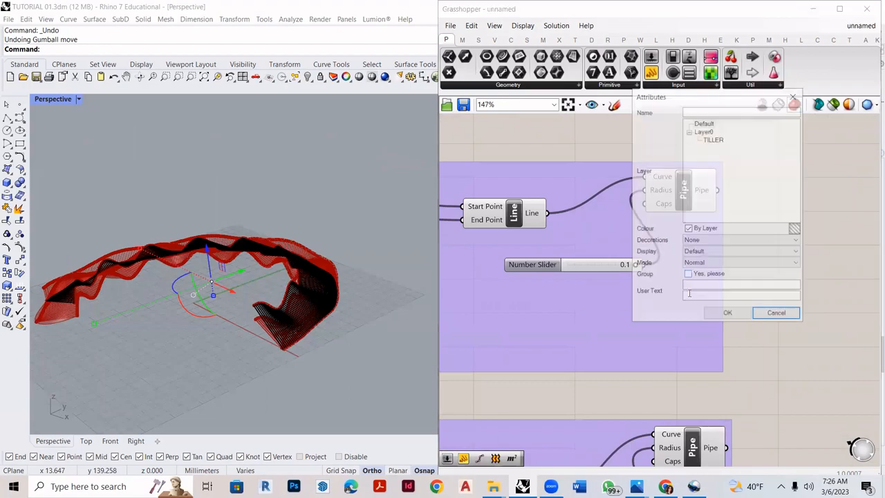
pyautogui.click(729, 314)
# - Bake the Pipe fed by the Merge of the Nurbs Curves, just above the raised-curve groups
pyautogui.scroll(-3, 785, 395)
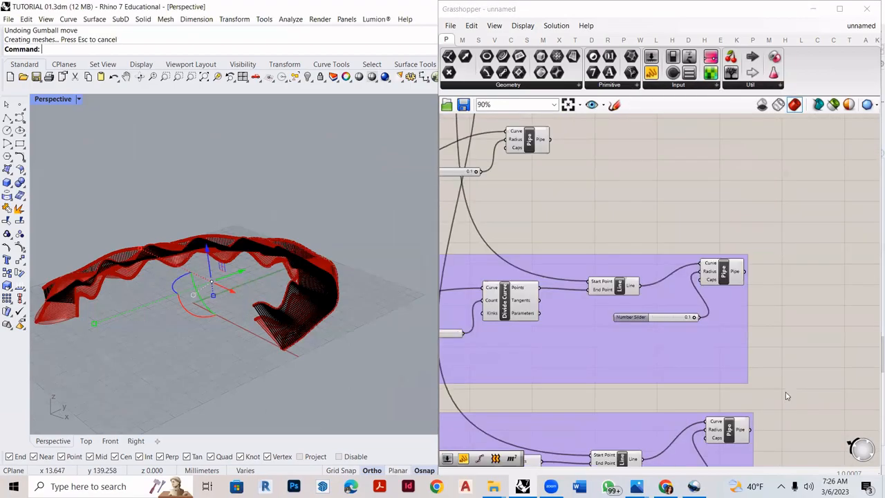
pyautogui.scroll(1, 619, 233)
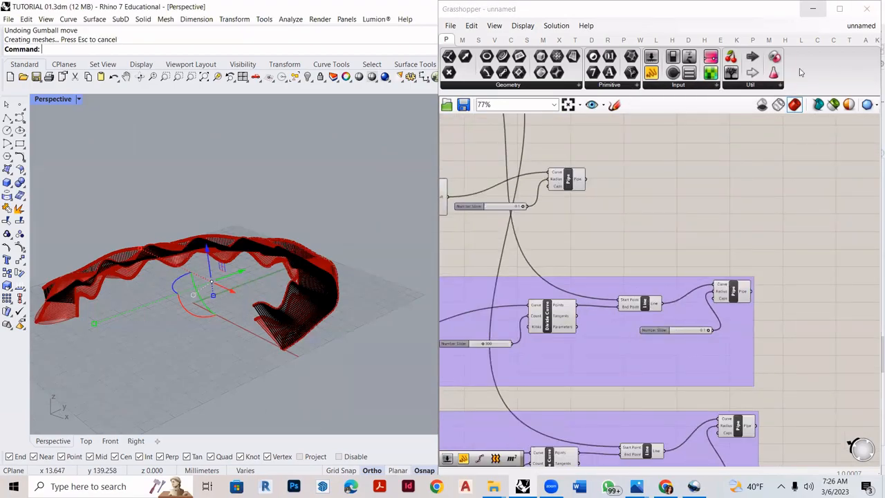
pyautogui.scroll(-3, 731, 241)
pyautogui.scroll(3, 672, 247)
pyautogui.click(641, 271)
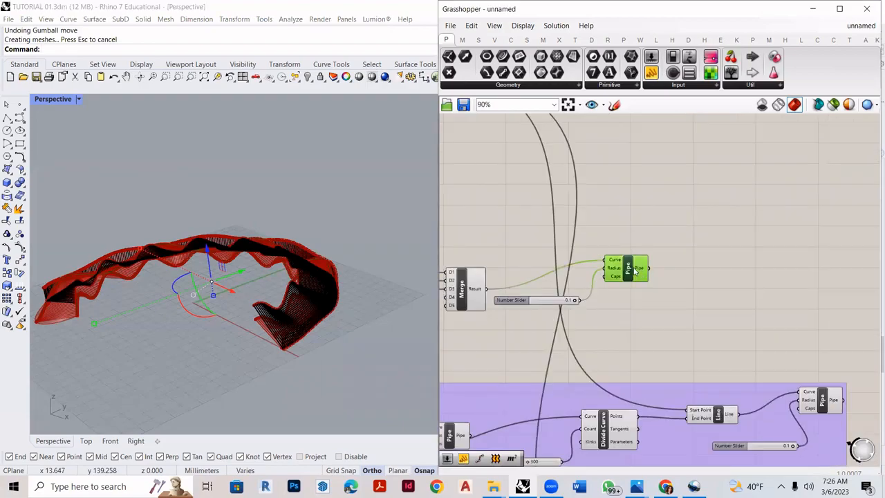
pyautogui.rightClick(635, 270)
pyautogui.click(660, 313)
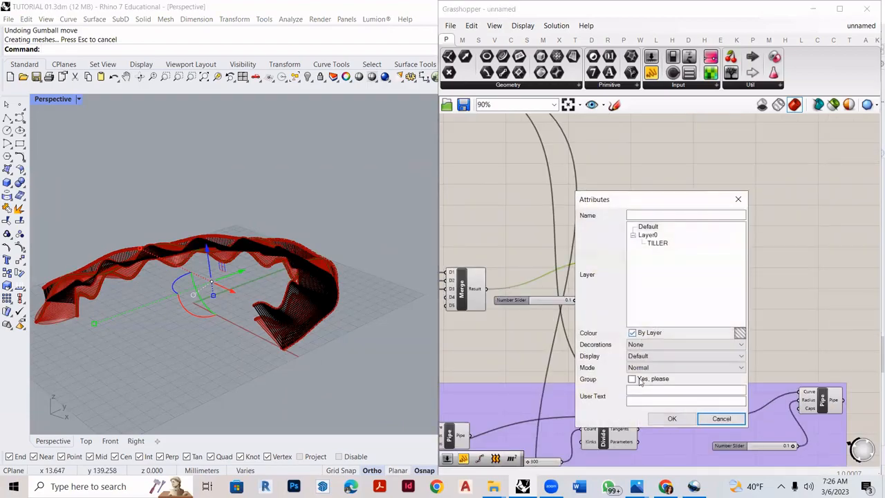
pyautogui.click(671, 420)
# - Bake the Pipe fed by the Merge of the two Line components
pyautogui.scroll(5, 694, 304)
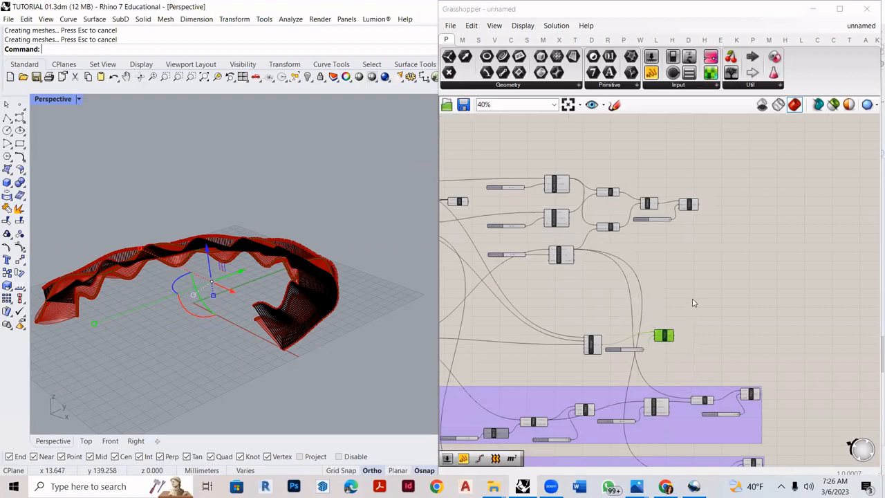
pyautogui.click(723, 285)
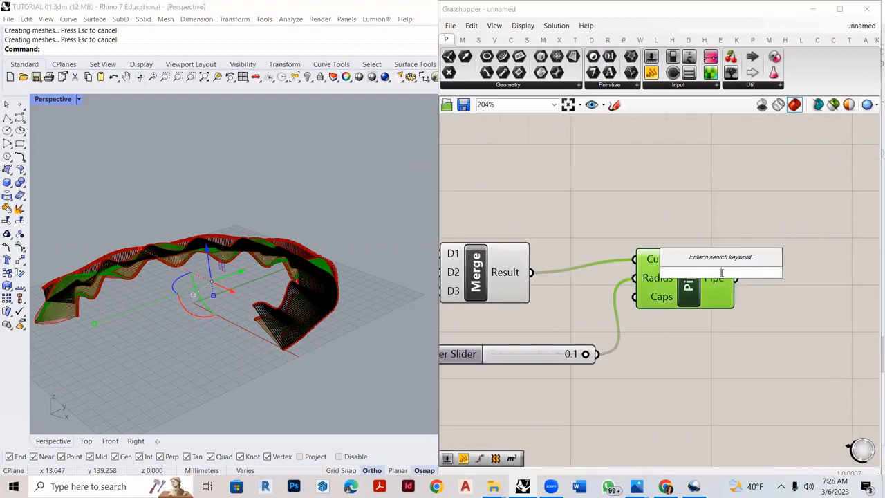
pyautogui.rightClick(726, 282)
pyautogui.click(757, 304)
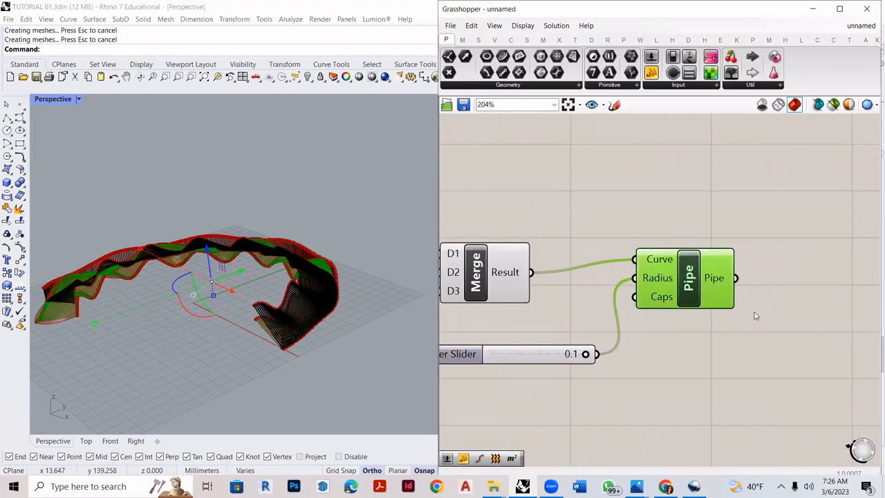
pyautogui.click(768, 408)
# - Bake the Loft component as ungrouped geometry using the default bake attributes
pyautogui.scroll(-6, 806, 305)
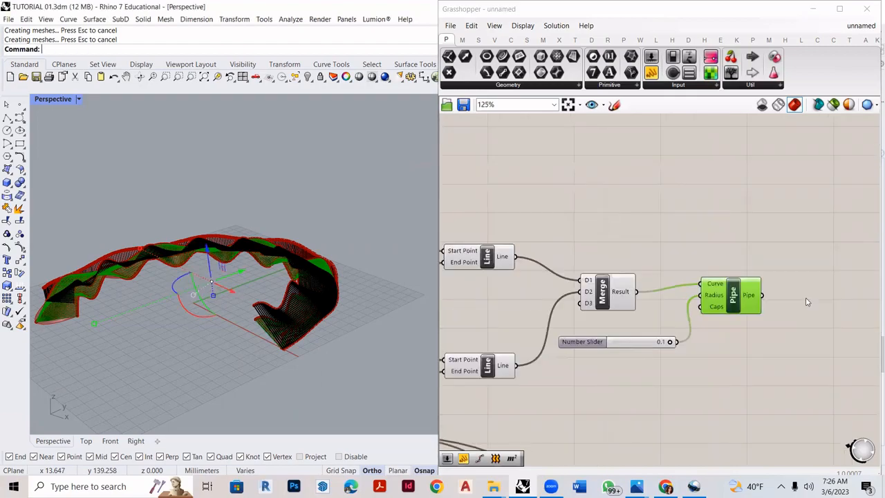
pyautogui.scroll(3, 504, 293)
pyautogui.scroll(4, 503, 293)
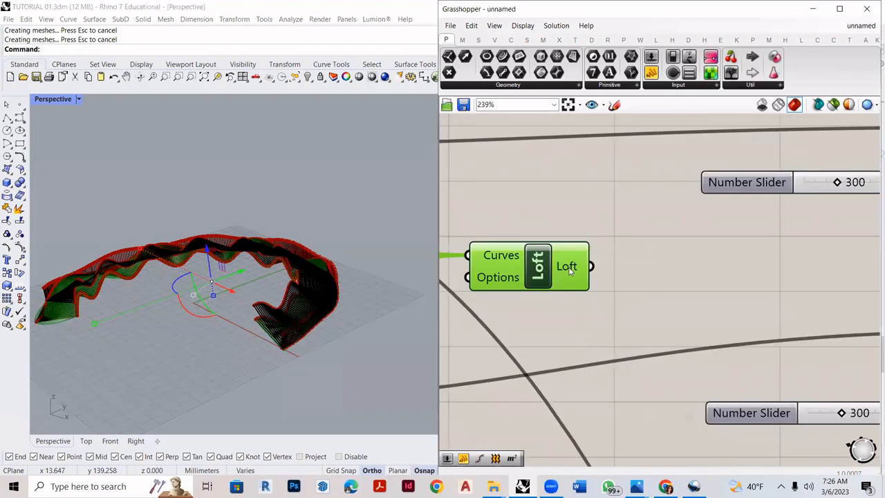
pyautogui.rightClick(569, 269)
pyautogui.click(606, 289)
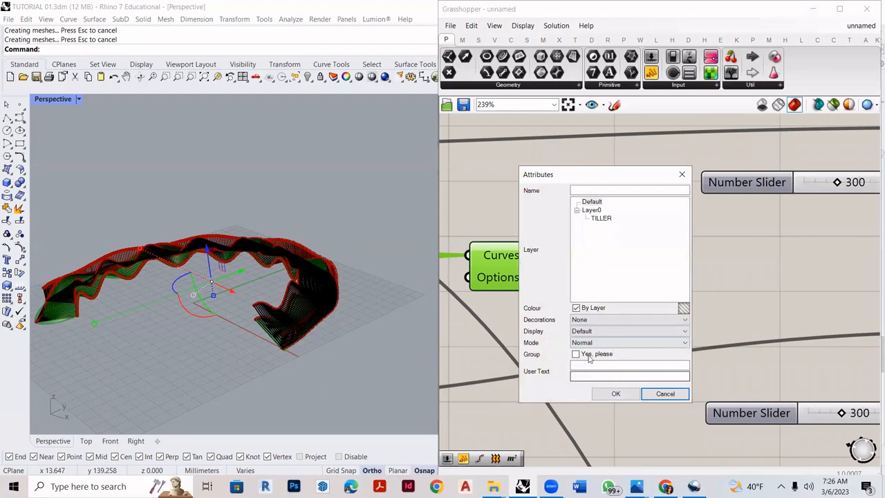
pyautogui.click(620, 390)
pyautogui.scroll(-7, 621, 226)
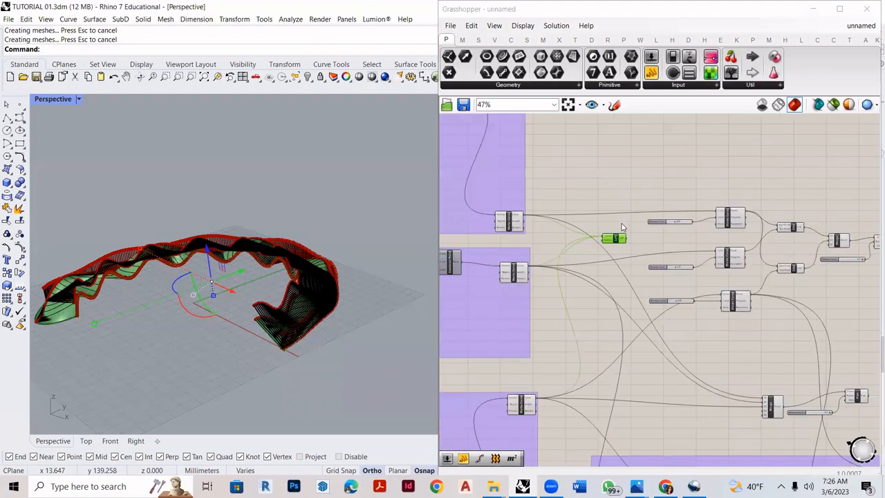
pyautogui.scroll(-3, 600, 384)
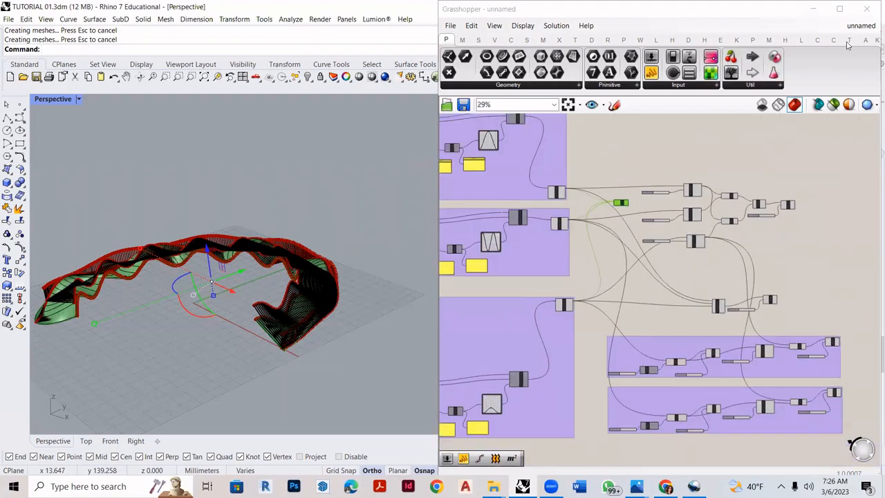
# - Minimize the Grasshopper window to work on the baked geometry in the full Rhino viewport
pyautogui.click(815, 8)
pyautogui.moveTo(858, 147); pyautogui.dragTo(742, 214)
pyautogui.moveTo(394, 330); pyautogui.dragTo(403, 261, button='right')
pyautogui.press('Escape')
# - Assign the Color_C15 material to the baked pipe group made from the two sets of connecting lines
pyautogui.click(403, 267)
pyautogui.click(438, 293)
pyautogui.click(436, 301)
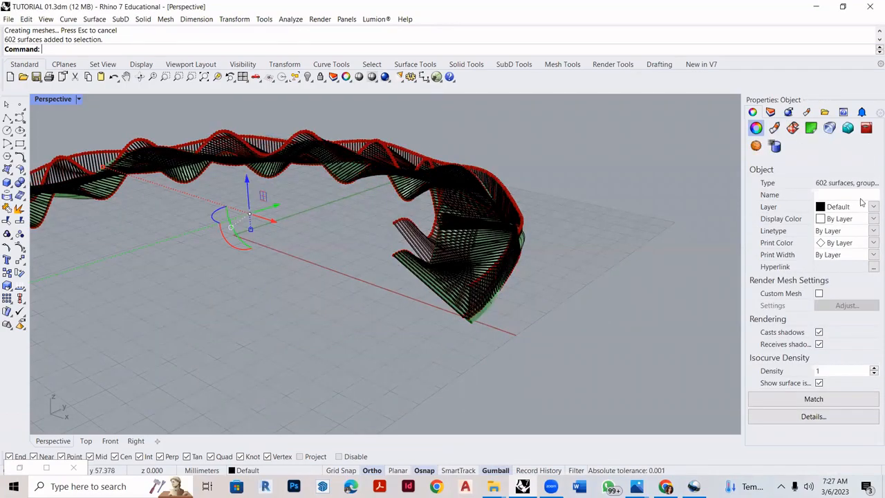
pyautogui.click(775, 128)
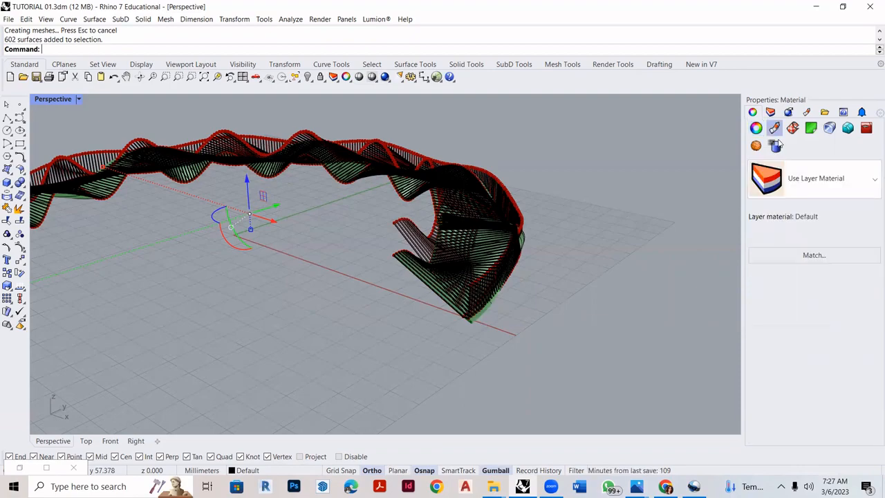
pyautogui.click(806, 174)
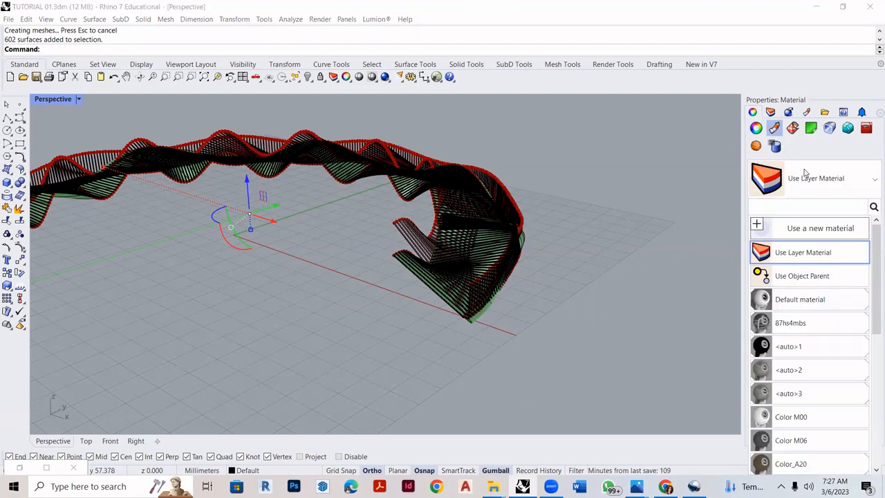
pyautogui.click(807, 174)
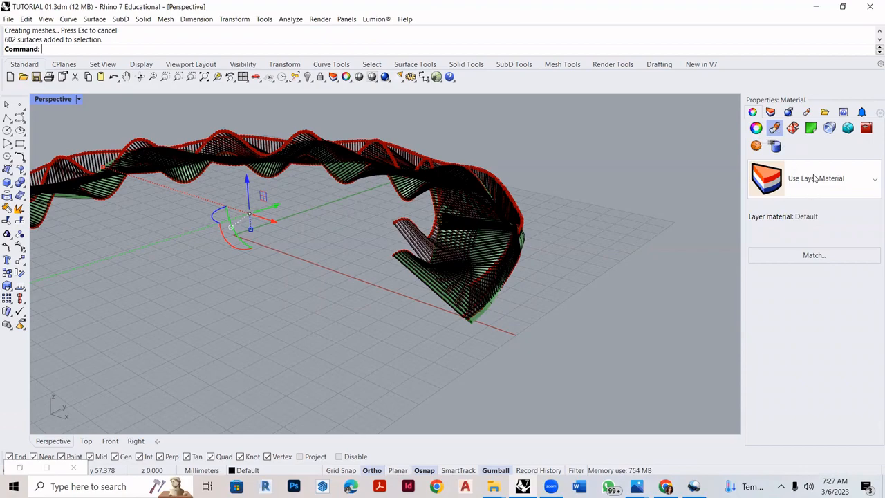
pyautogui.click(815, 178)
pyautogui.scroll(-4, 778, 391)
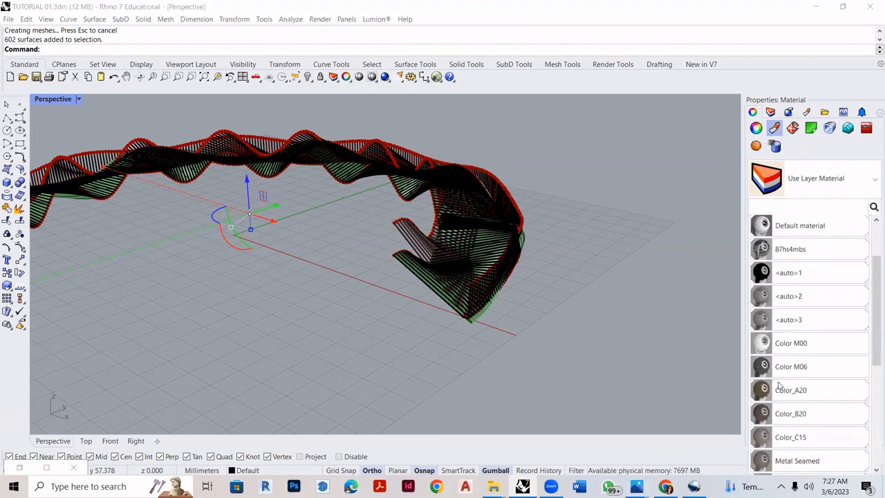
pyautogui.scroll(-5, 778, 387)
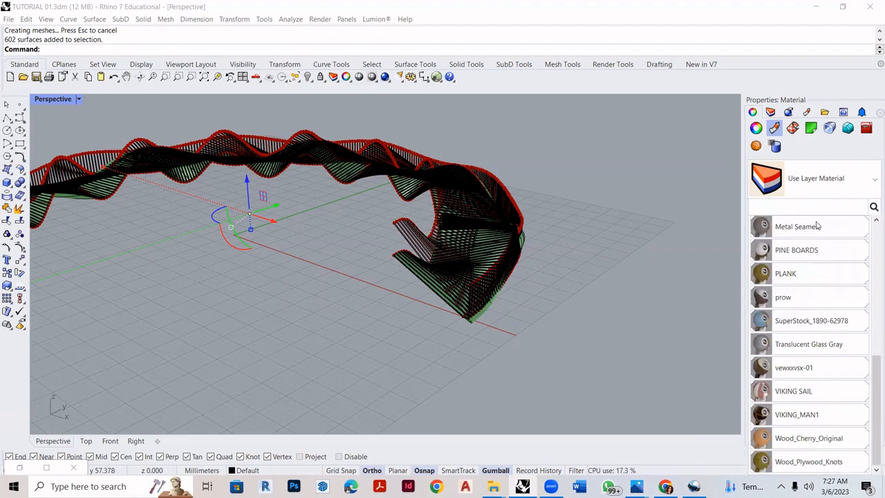
pyautogui.scroll(2, 816, 228)
pyautogui.click(826, 181)
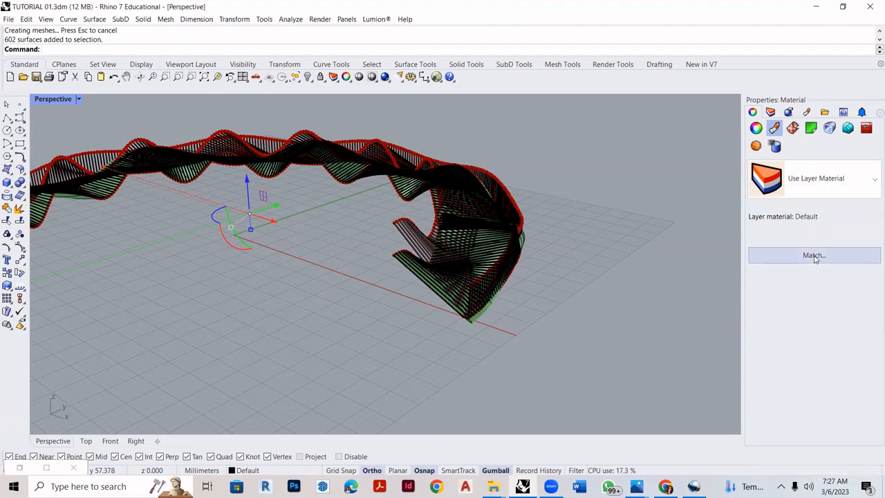
pyautogui.click(815, 179)
pyautogui.click(791, 295)
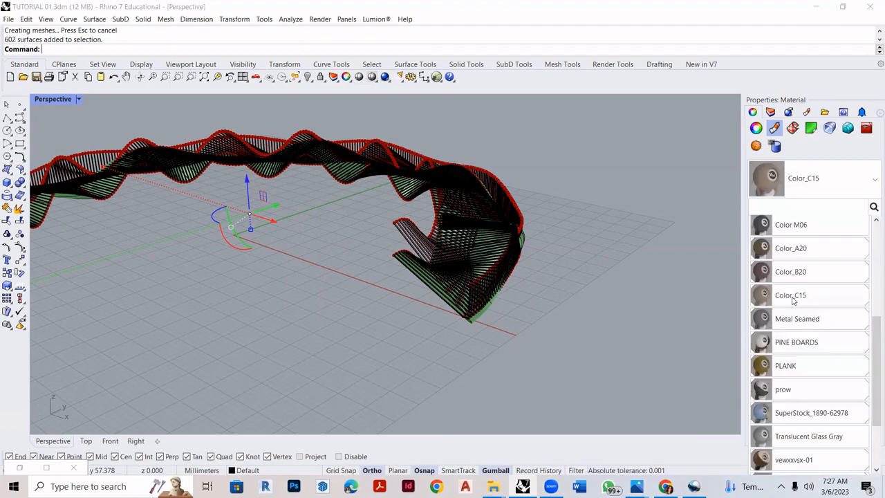
pyautogui.click(266, 189)
# - Assign the Metal Seamed material to the baked loft surface
pyautogui.click(188, 169)
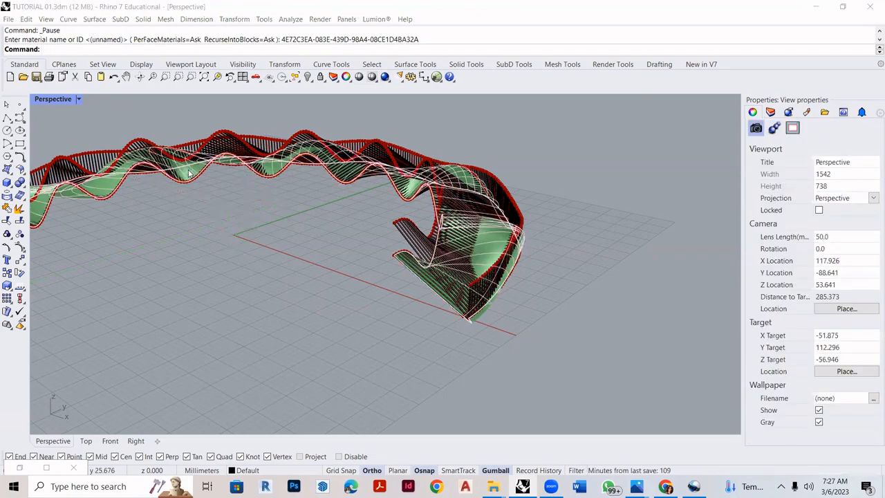
pyautogui.click(227, 199)
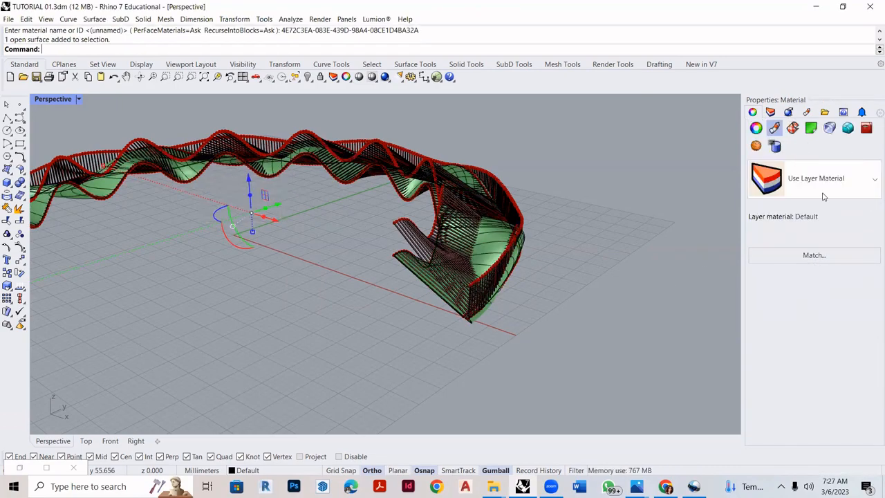
pyautogui.click(816, 178)
pyautogui.click(777, 319)
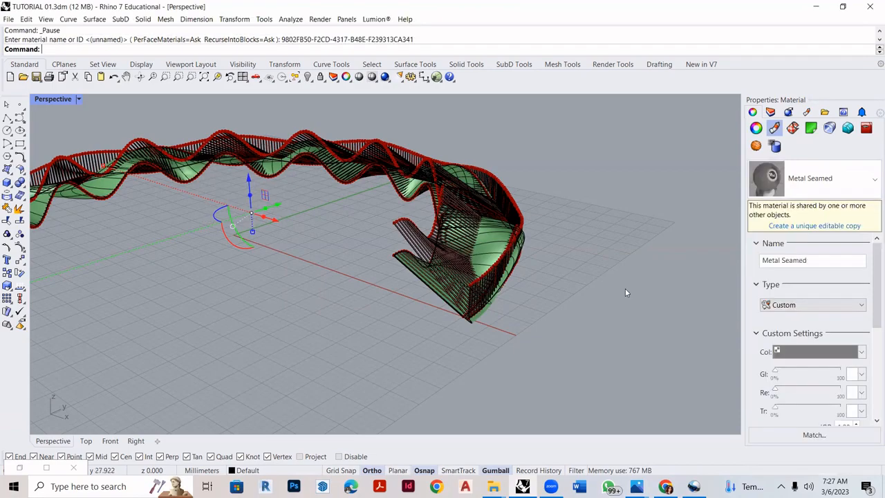
pyautogui.click(625, 288)
# - Set the Perspective viewport to Rendered display and close the Grasshopper window to hide its preview
pyautogui.click(78, 100)
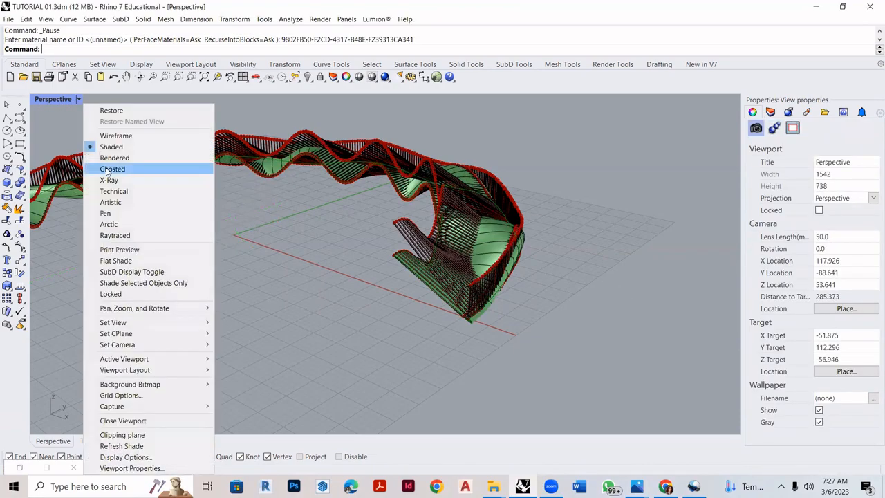
pyautogui.click(165, 159)
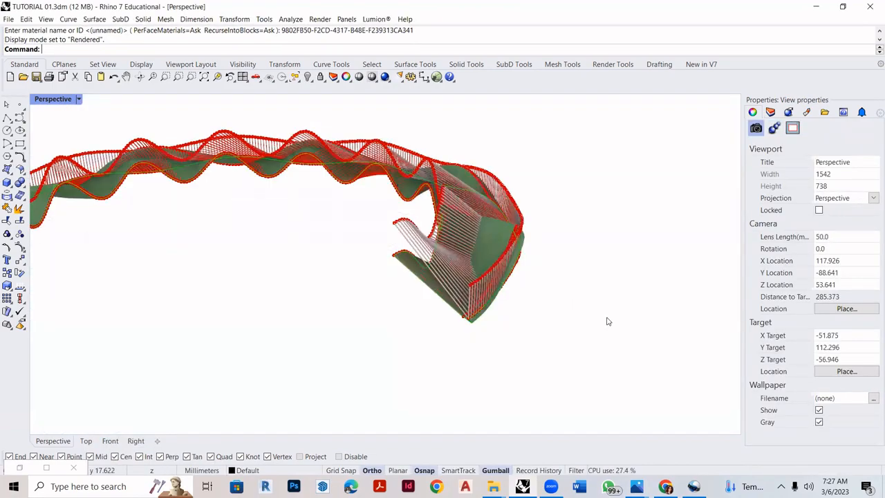
pyautogui.scroll(-4, 560, 269)
pyautogui.click(437, 77)
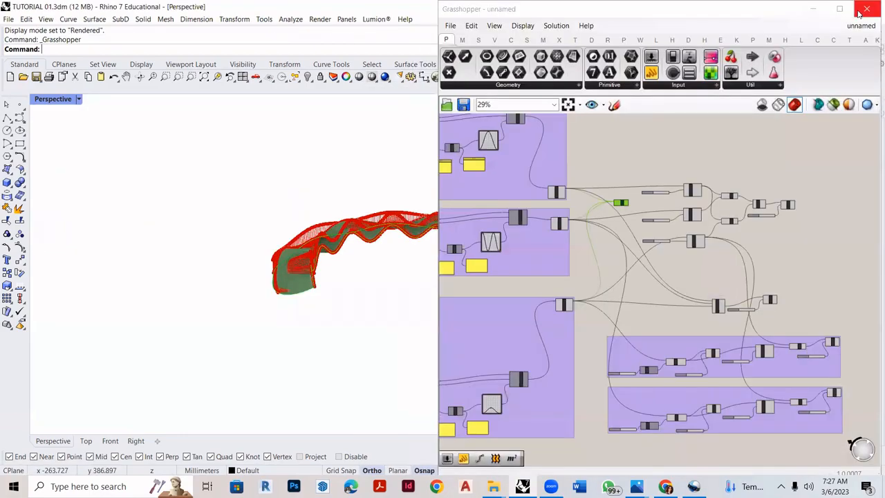
pyautogui.click(869, 8)
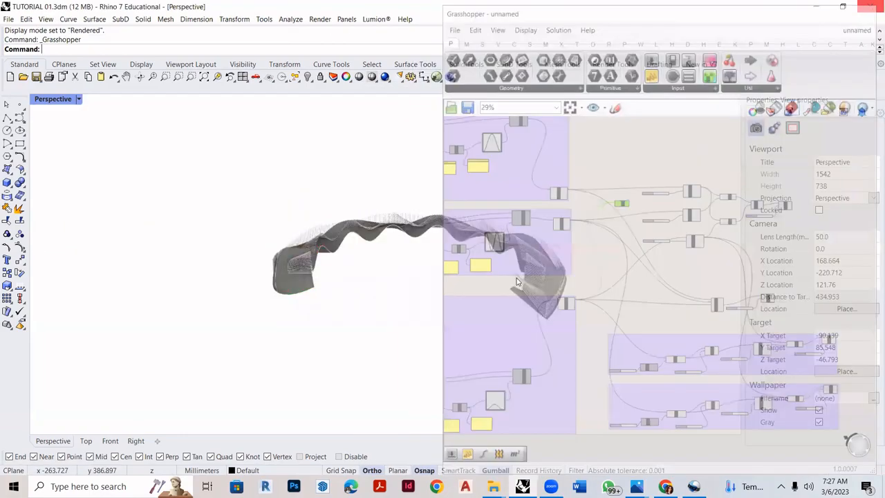
# - Examine the rendered pavilion's lofted surface and connecting pipes from several angles and distances
pyautogui.scroll(4, 531, 301)
pyautogui.moveTo(573, 297); pyautogui.dragTo(514, 208, button='right')
pyautogui.scroll(2, 578, 298)
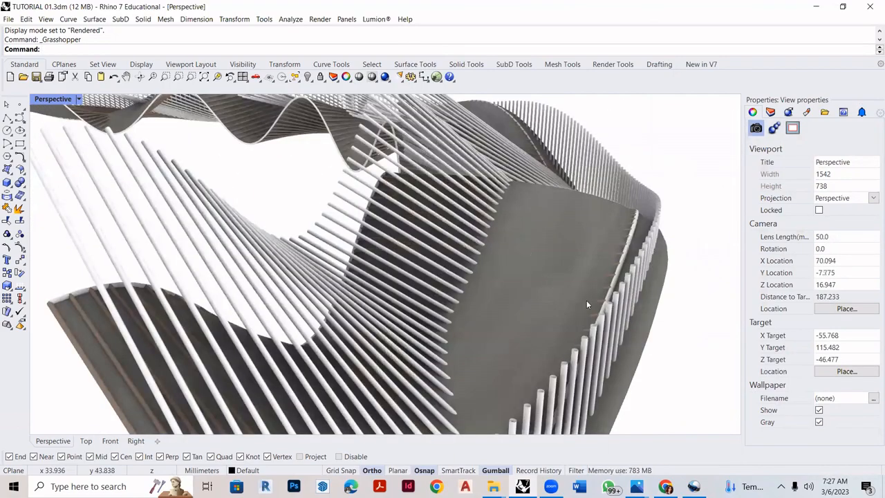
pyautogui.moveTo(481, 271); pyautogui.dragTo(489, 274, button='right')
pyautogui.scroll(-2, 489, 274)
pyautogui.moveTo(372, 205); pyautogui.dragTo(403, 222, button='right')
pyautogui.scroll(4, 403, 222)
pyautogui.moveTo(468, 244); pyautogui.dragTo(422, 229, button='right')
pyautogui.scroll(-2, 412, 231)
pyautogui.moveTo(348, 240); pyautogui.dragTo(455, 253, button='right')
pyautogui.moveTo(222, 149); pyautogui.dragTo(135, 148, button='right')
pyautogui.scroll(-2, 385, 280)
pyautogui.moveTo(385, 280); pyautogui.dragTo(571, 191, button='right')
pyautogui.scroll(-4, 468, 299)
pyautogui.scroll(16, 535, 192)
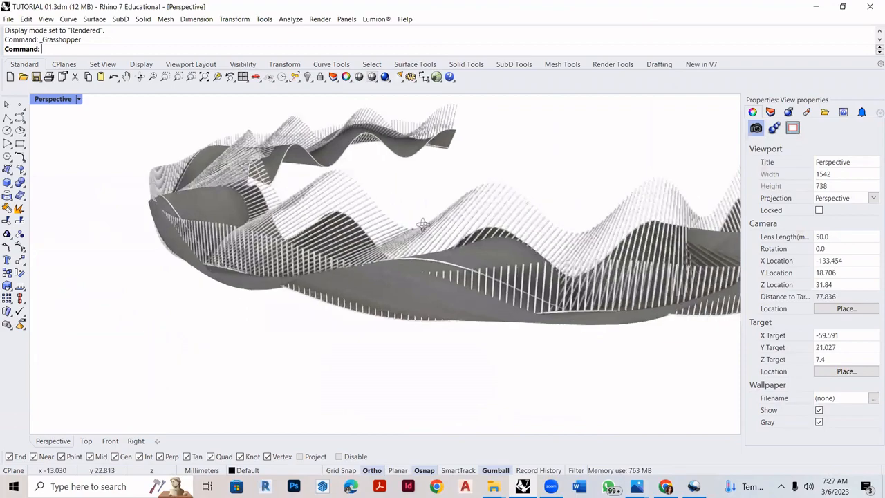